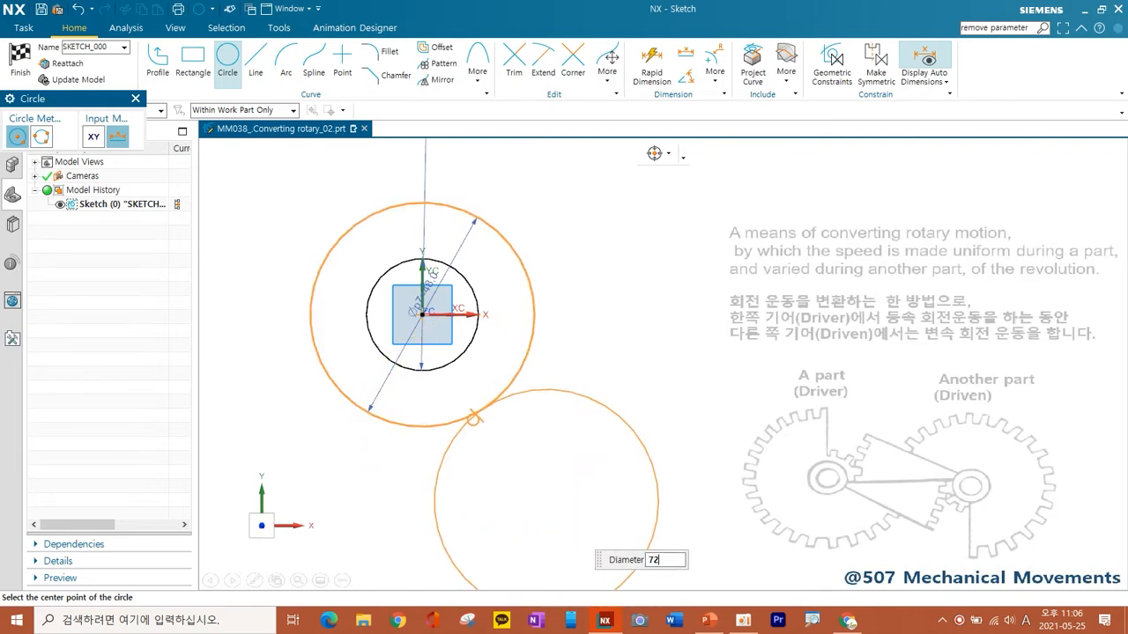
Draw a 72 mm diameter circle centred on the sketch origin, around the two existing concentric circles
click(422, 314)
text(108)
key(Return)
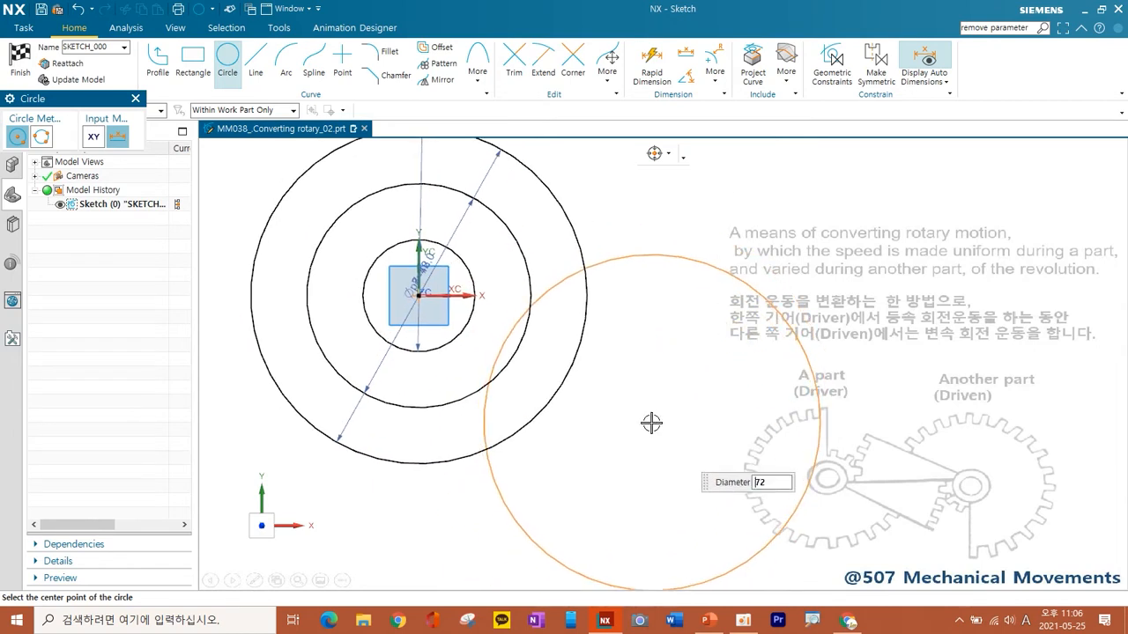
key(Escape)
shift+middle_drag(589, 395, 579, 443)
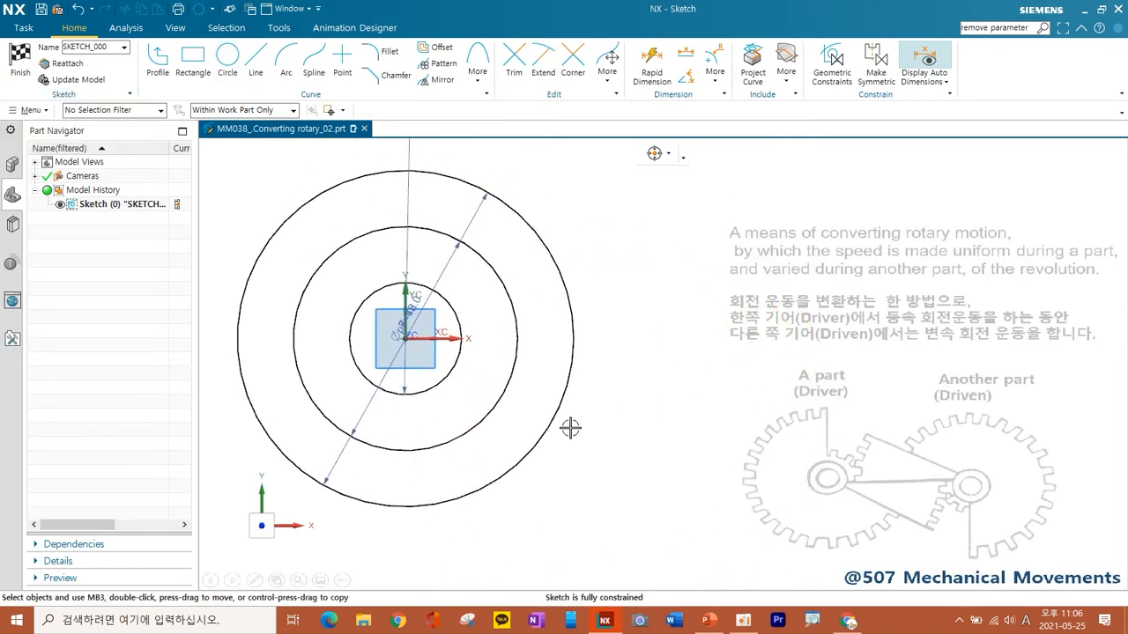
Copy all three concentric circles once with a point-to-point move, from the middle circle's left quadrant point to its right quadrant point
click(467, 250)
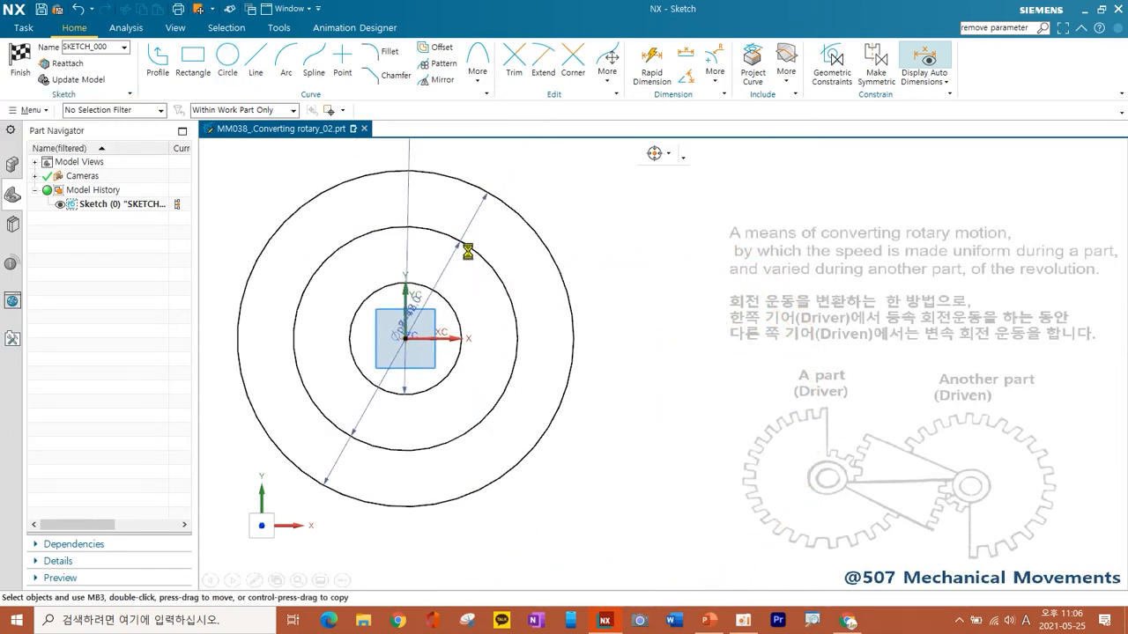
key(Escape)
click(279, 28)
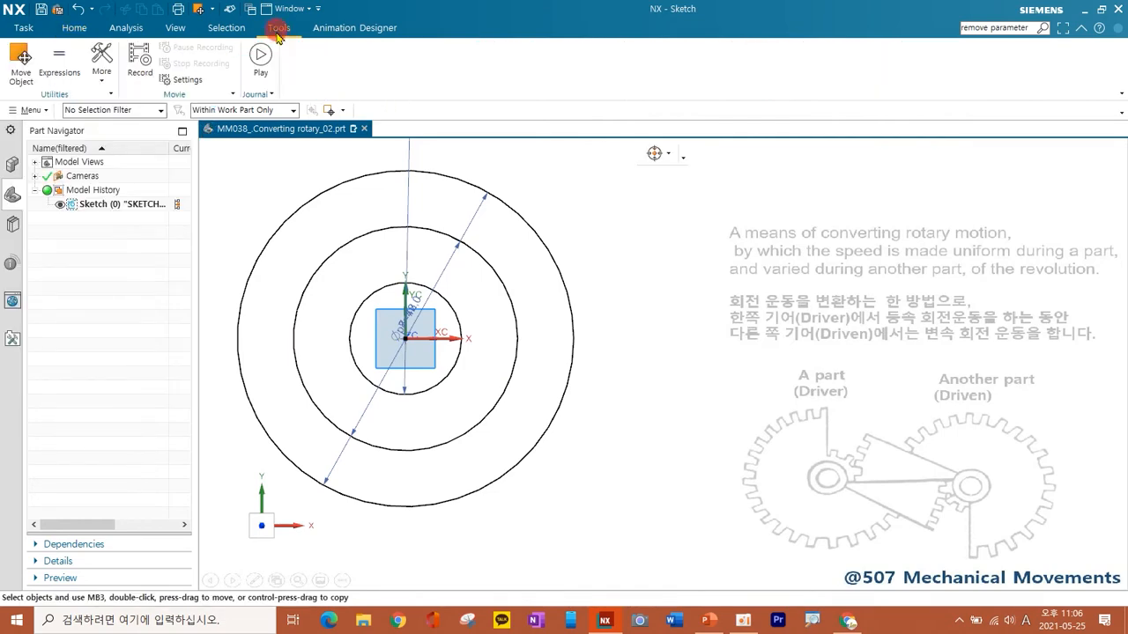
click(22, 64)
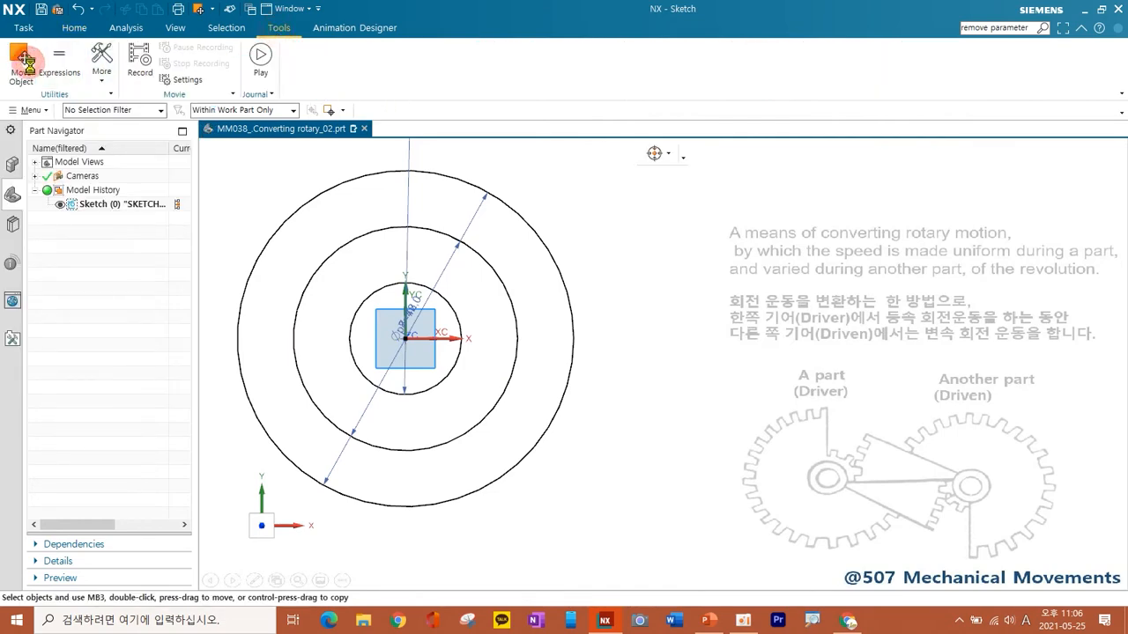
click(524, 219)
click(486, 270)
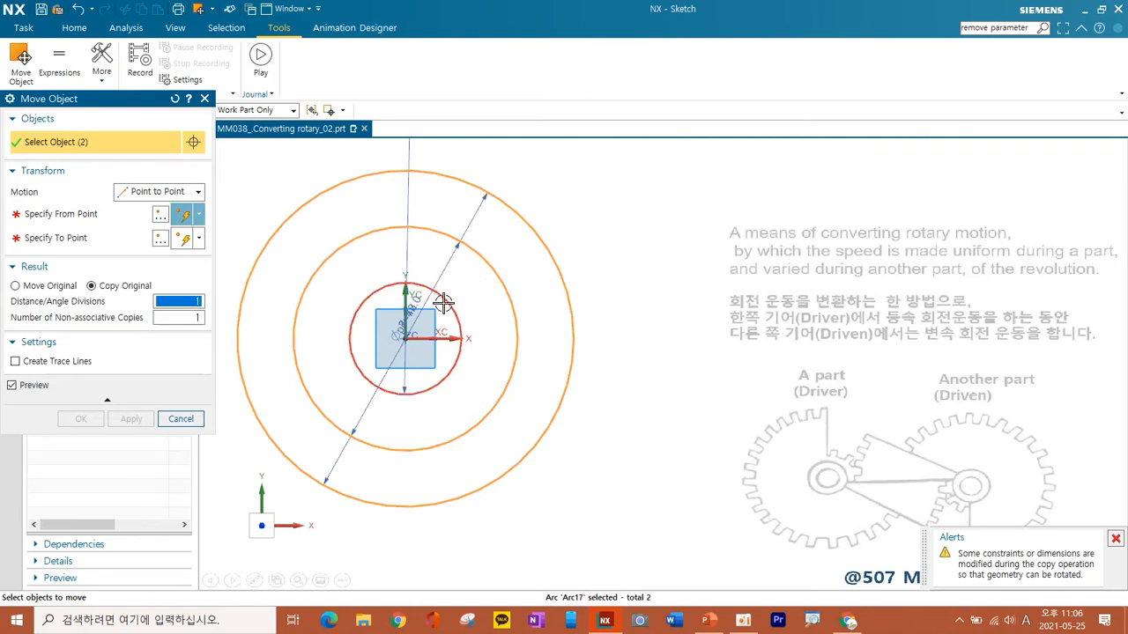
click(444, 303)
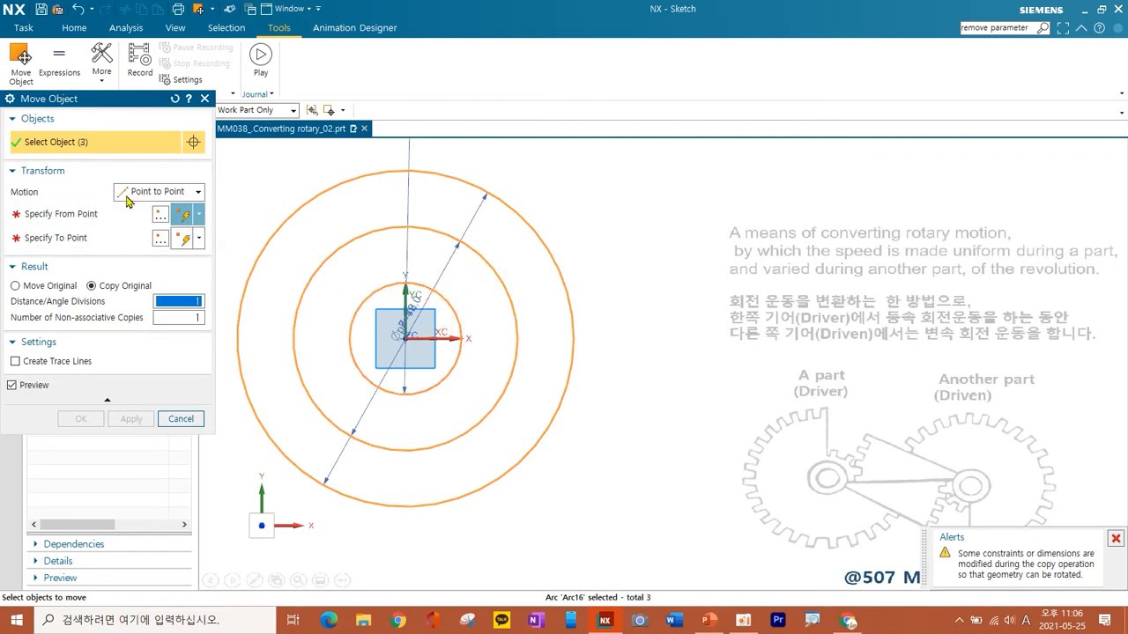
click(97, 216)
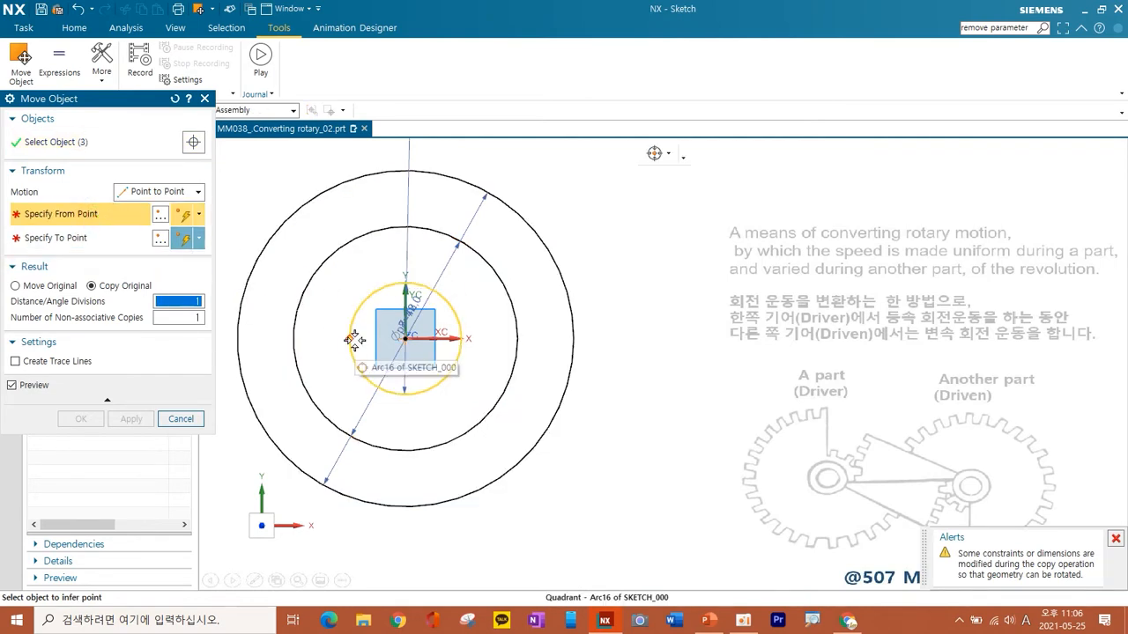
click(668, 156)
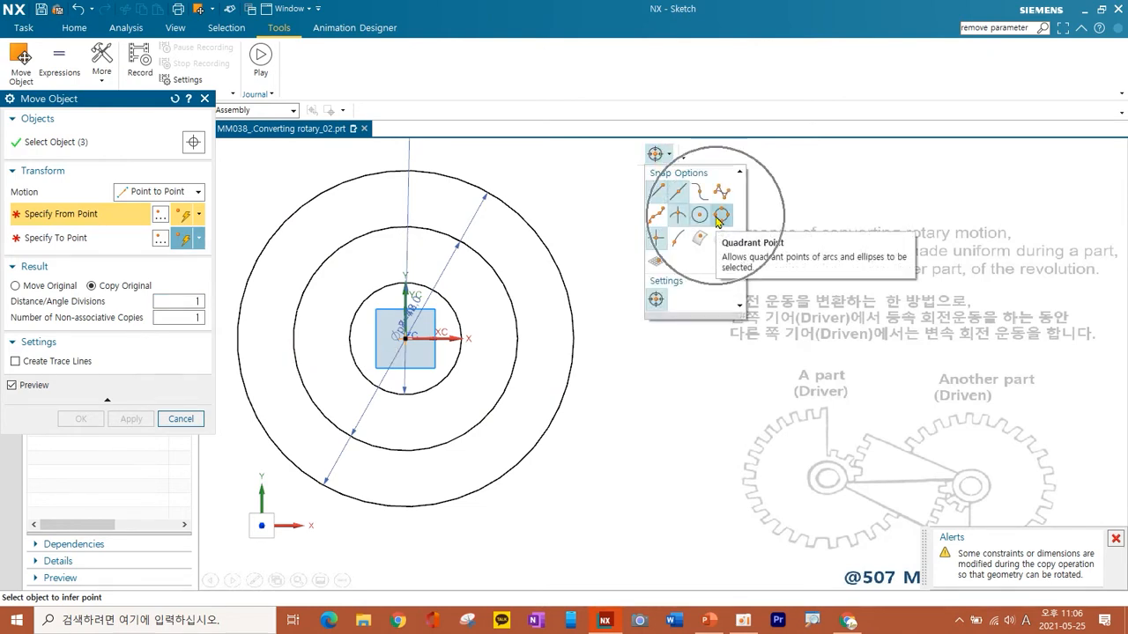
click(240, 337)
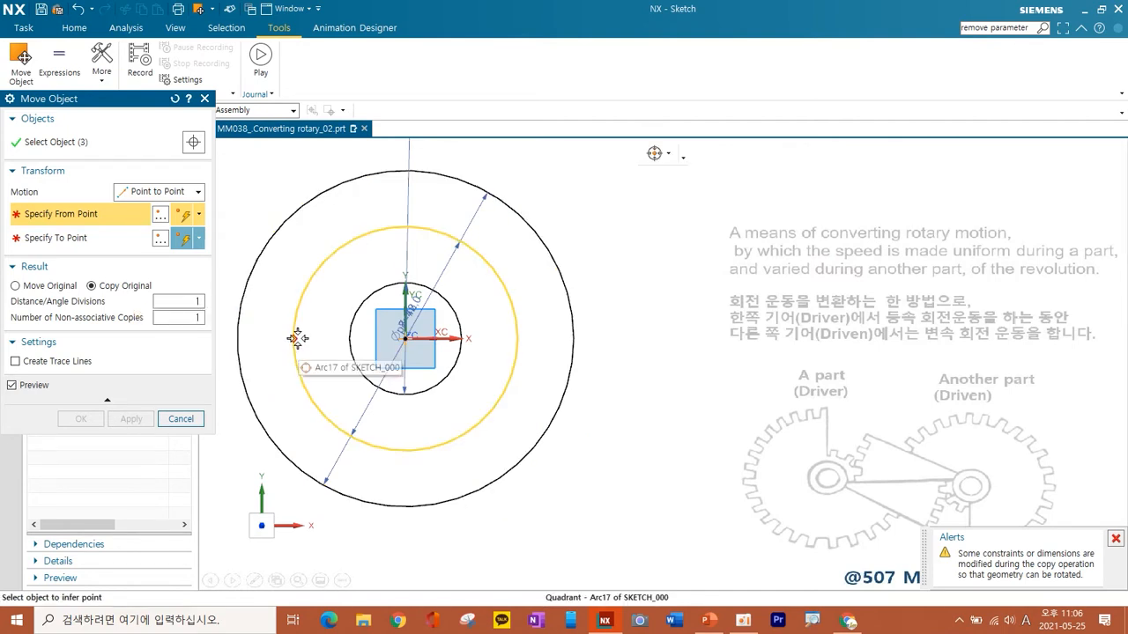
click(294, 335)
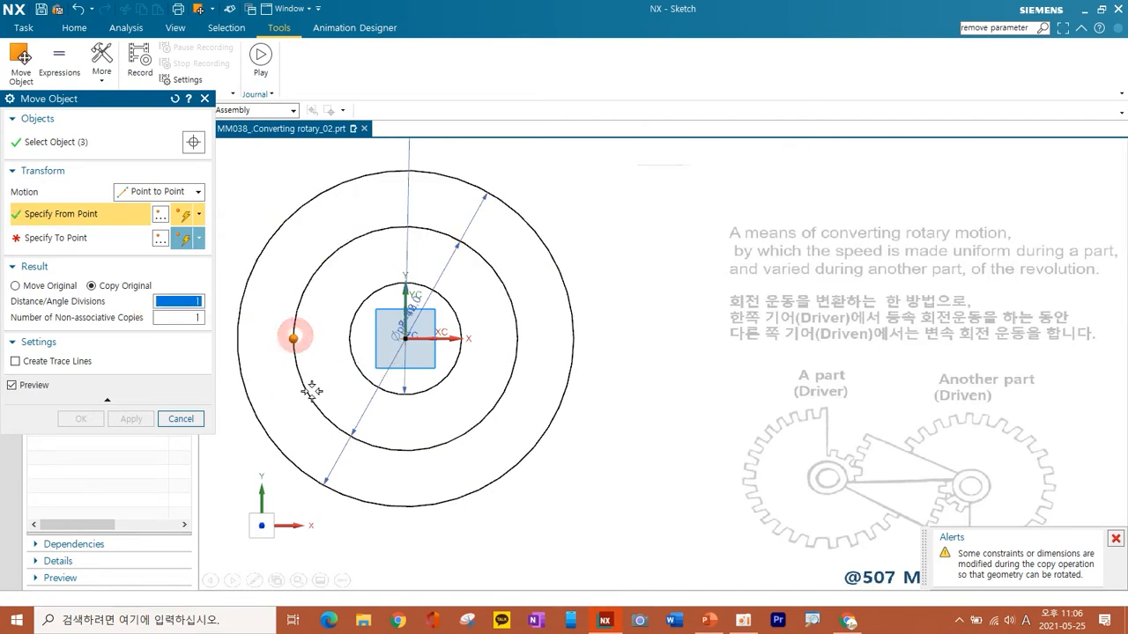
click(518, 338)
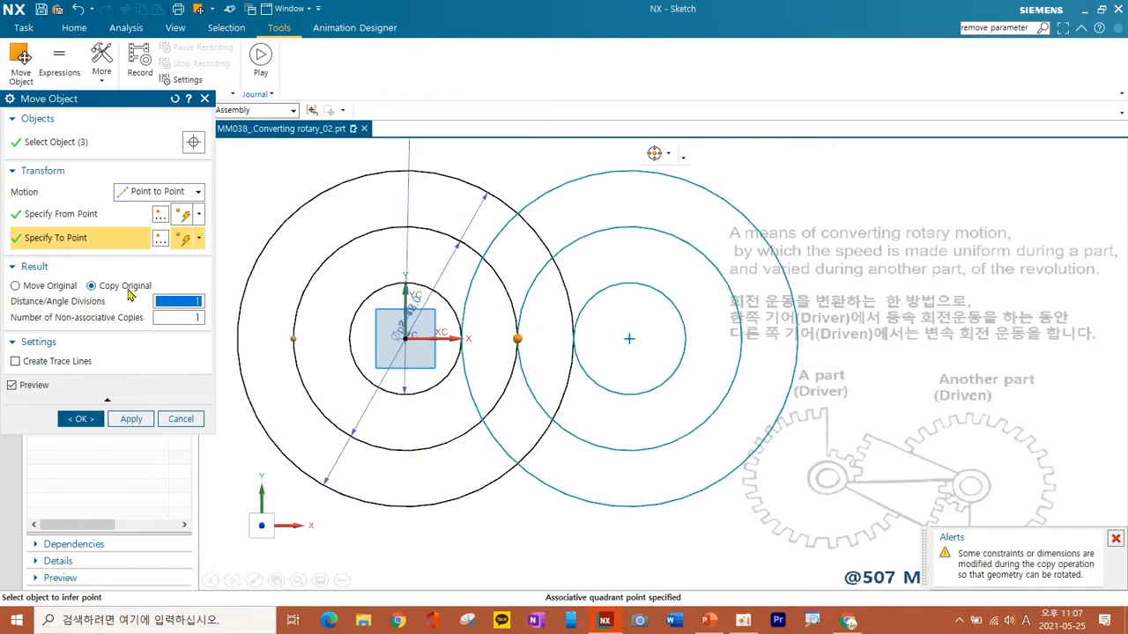
click(80, 419)
Select both sets of circles with their dimensions and set their display colour to light grey
shift+middle_drag(352, 386, 366, 399)
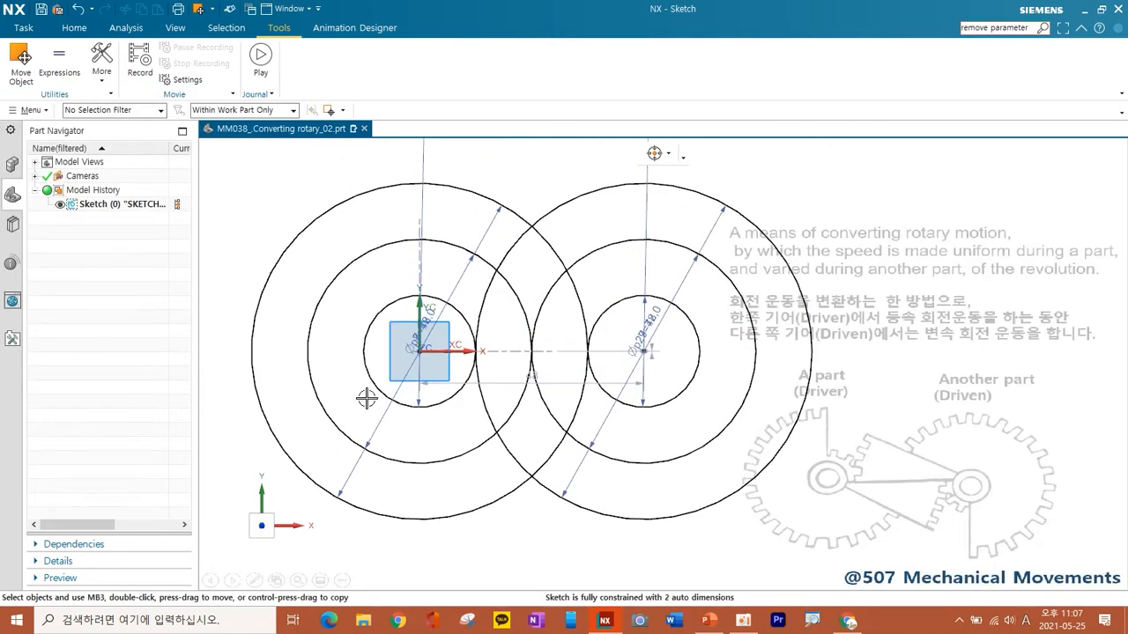
key(ctrl+j)
scroll(461, 350, down, 2)
mouse_move(298, 205)
mouse_down()
mouse_move(682, 440)
mouse_move(709, 490)
mouse_up()
click(123, 456)
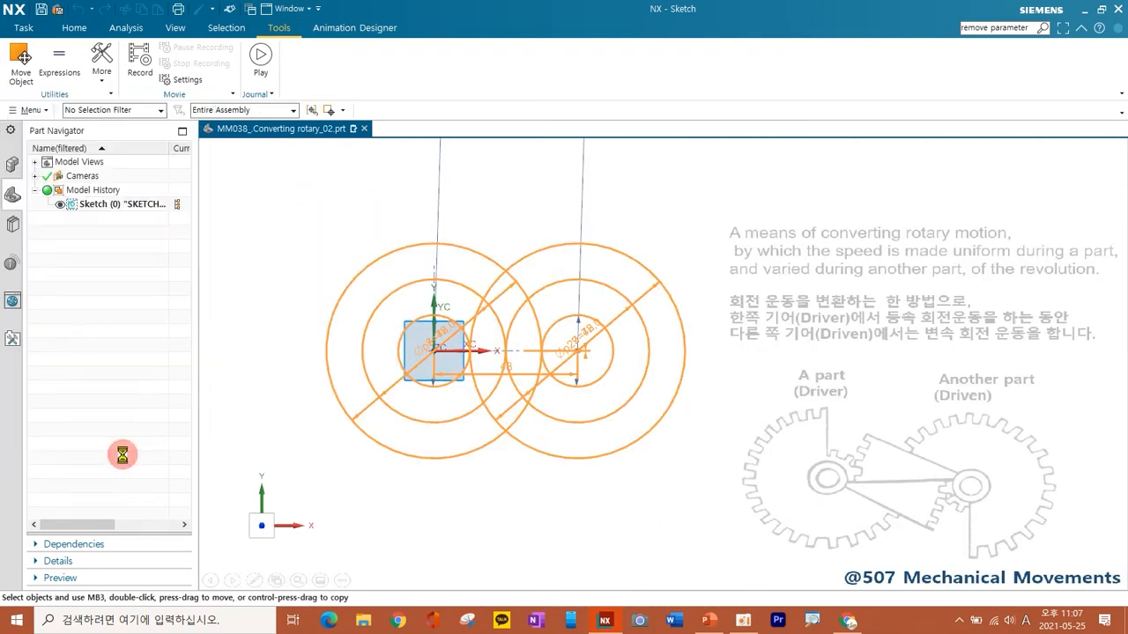
click(187, 185)
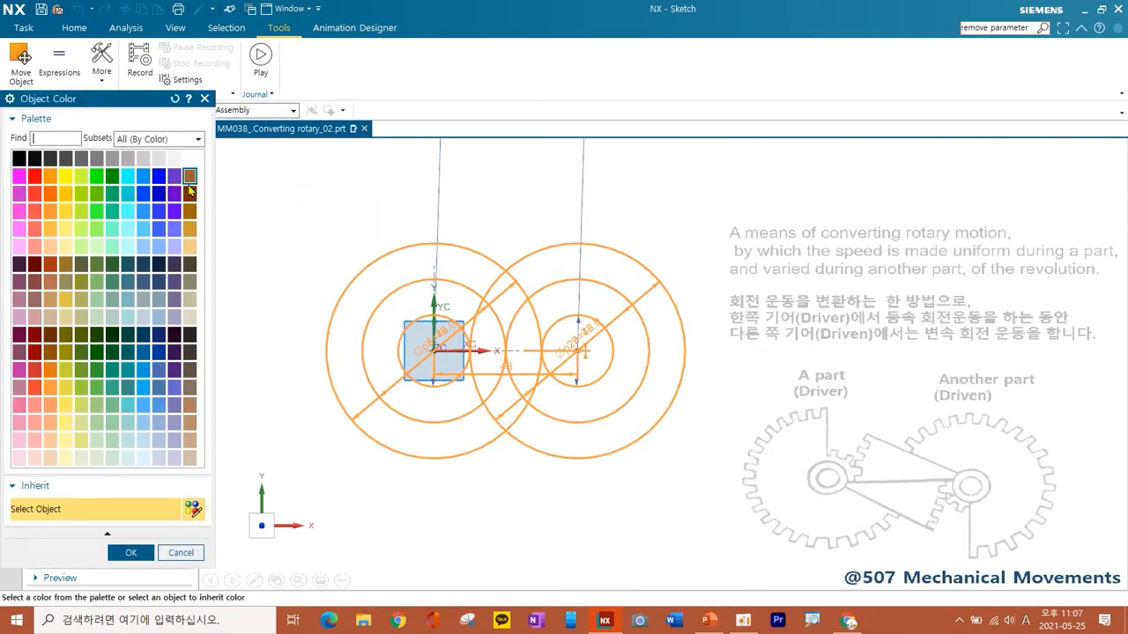
click(132, 160)
click(130, 553)
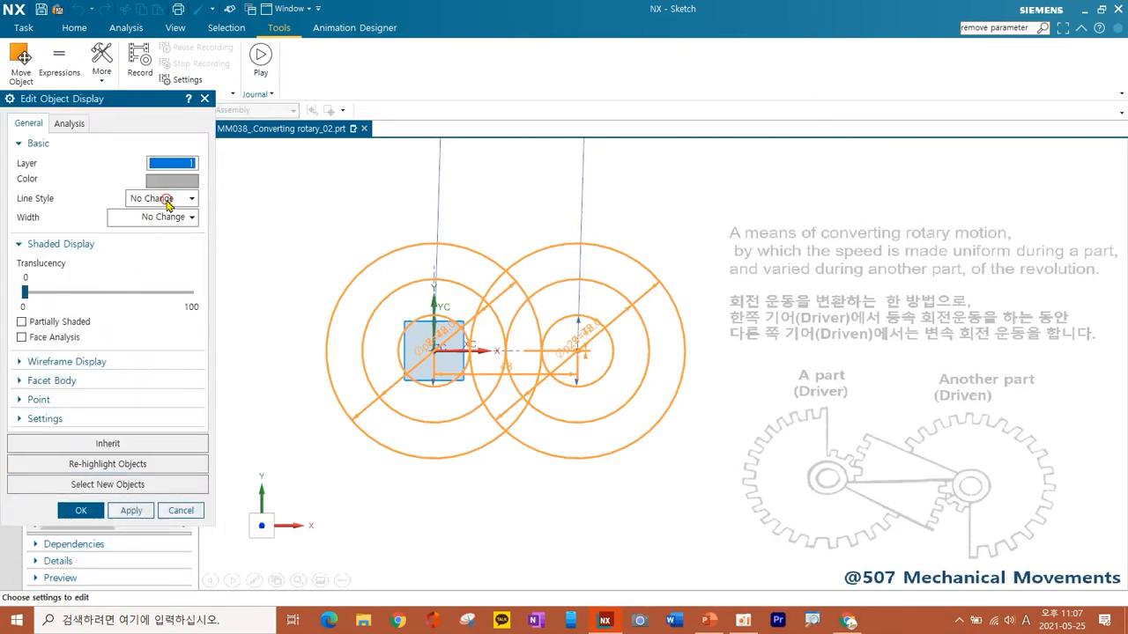
Give the selected circles and dimensions a long-dashed line style and a 0.35 mm width, and apply the display changes
click(168, 199)
click(167, 306)
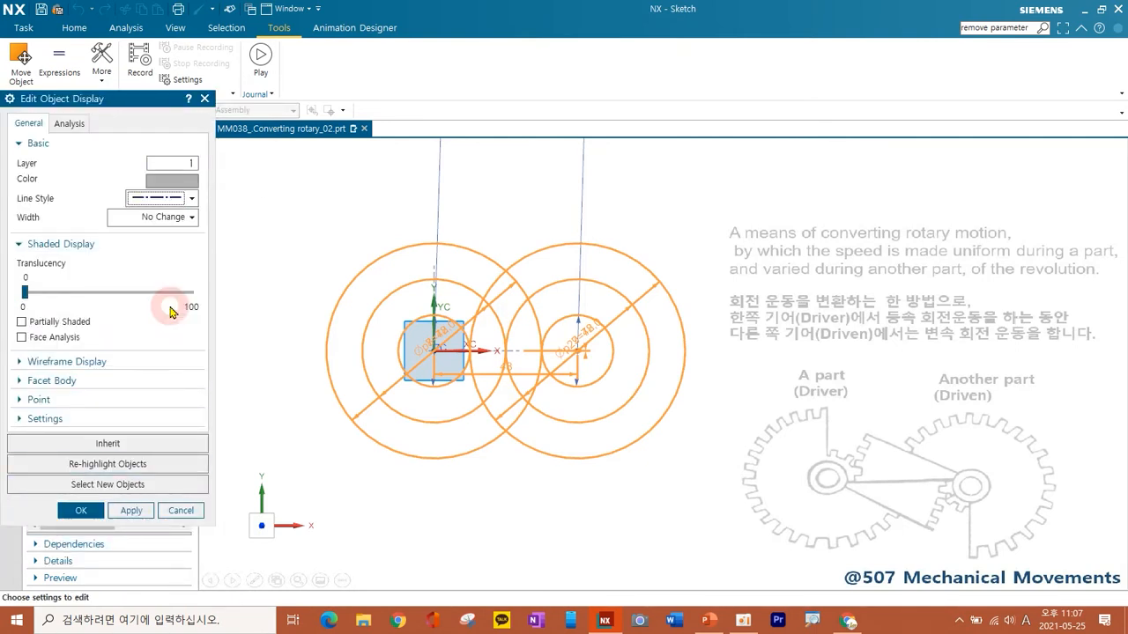
click(175, 205)
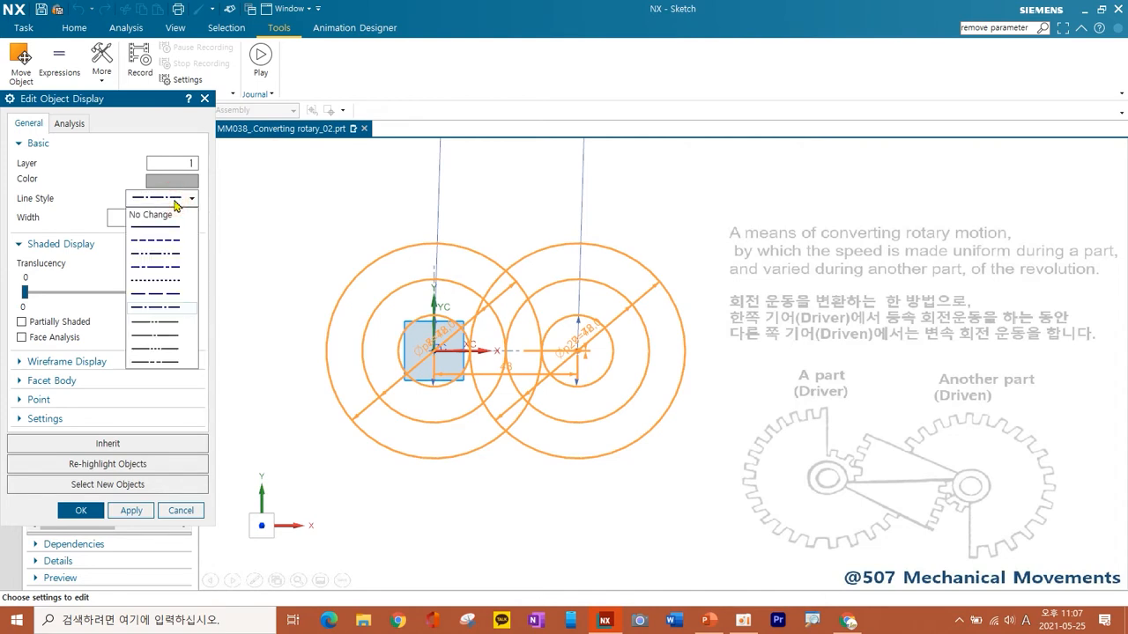
click(170, 295)
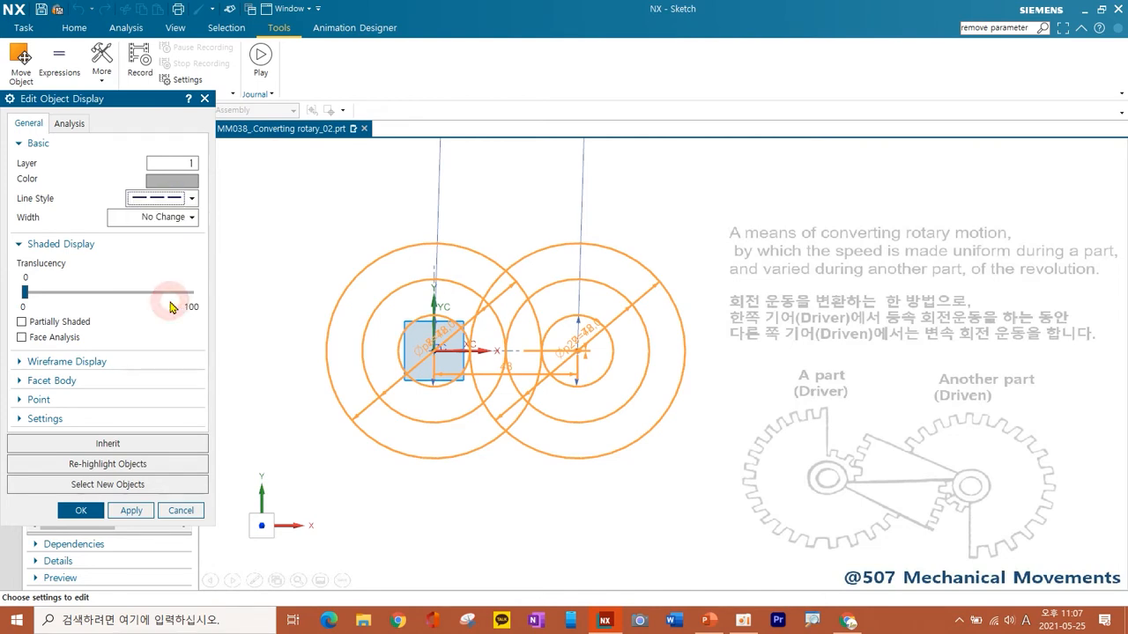
click(180, 219)
click(169, 291)
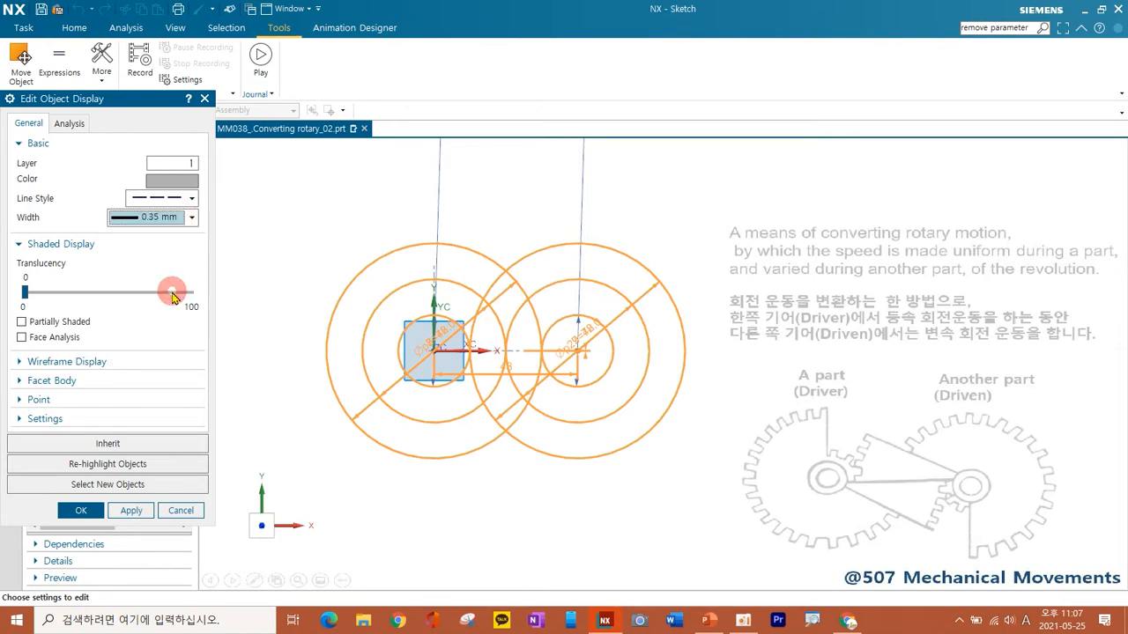
click(132, 511)
click(81, 510)
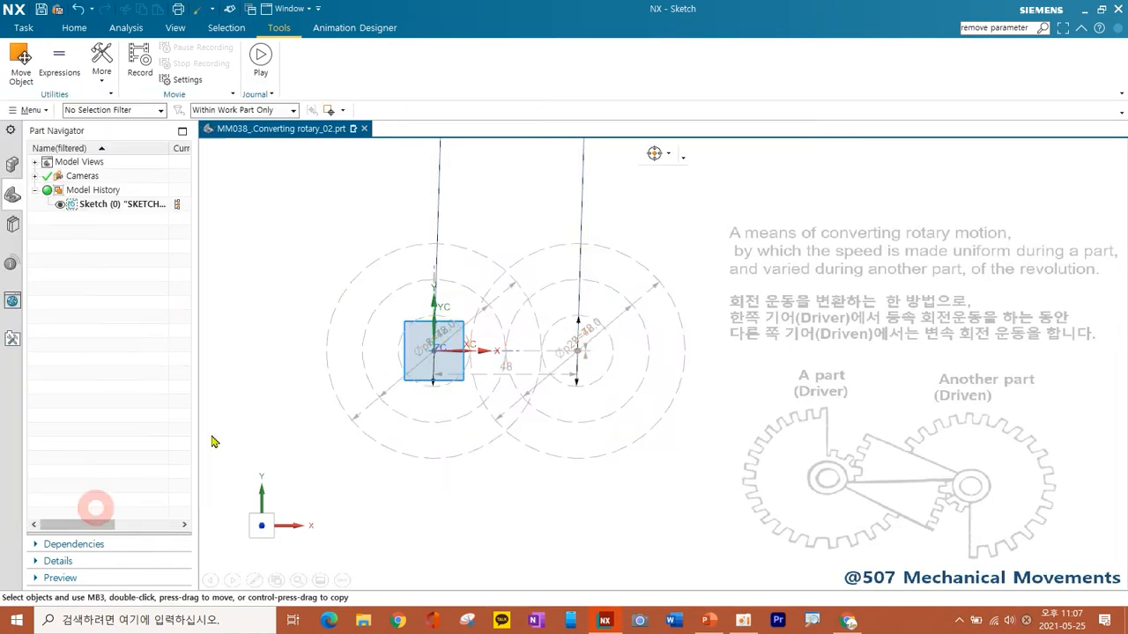
Finish the gear layout sketch and return to modeling
scroll(385, 390, up, 3)
scroll(387, 393, down, 5)
scroll(387, 394, up, 5)
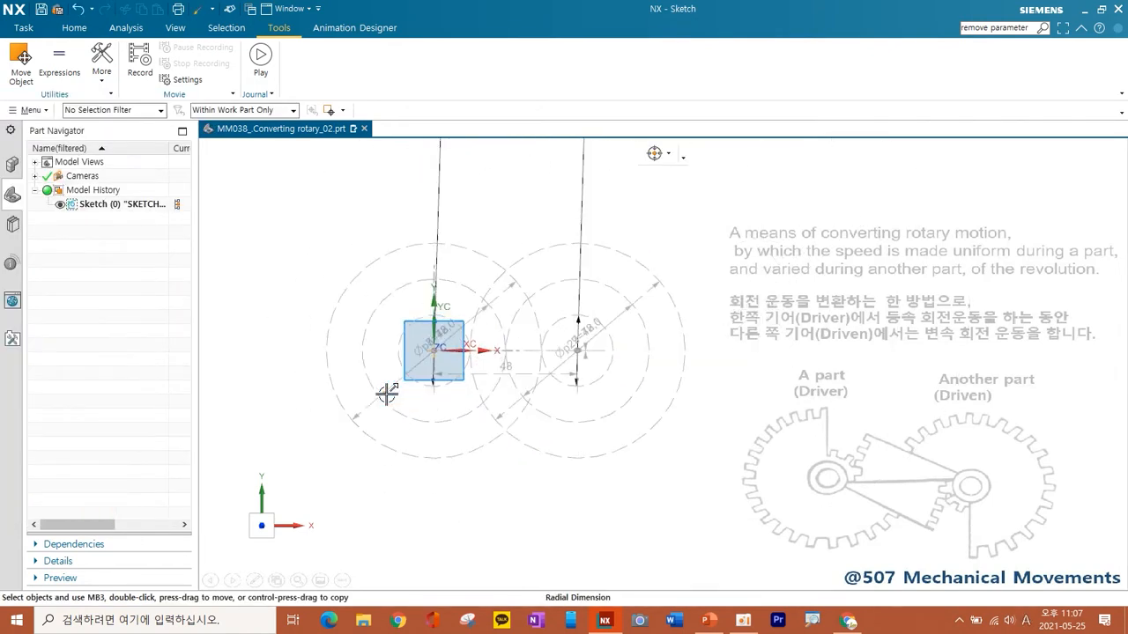
shift+middle_drag(385, 407, 352, 405)
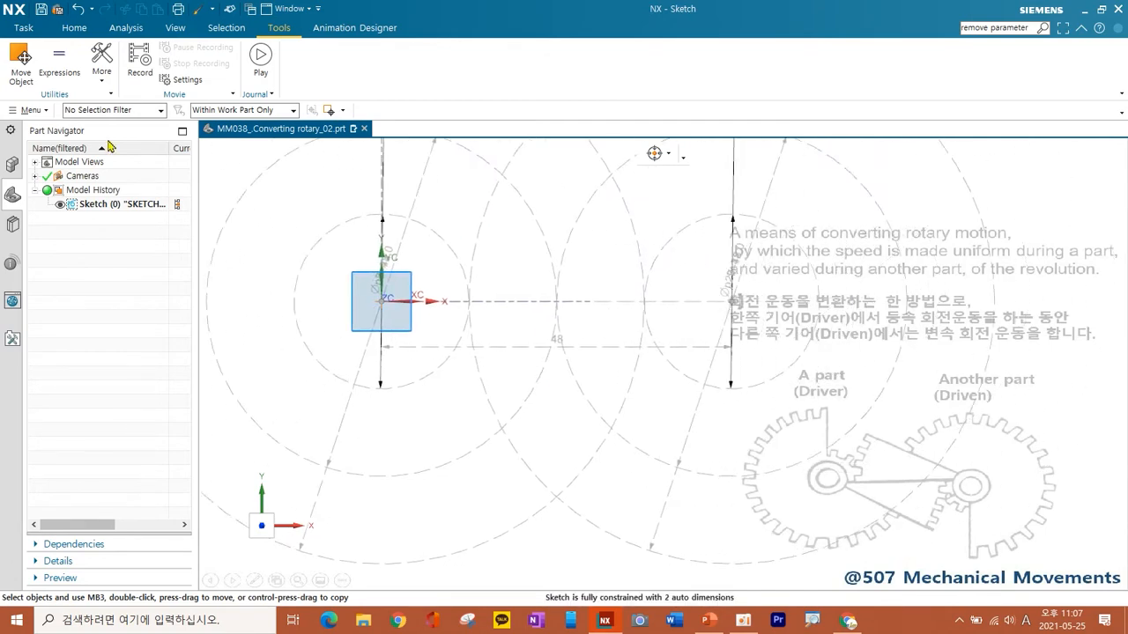
click(72, 27)
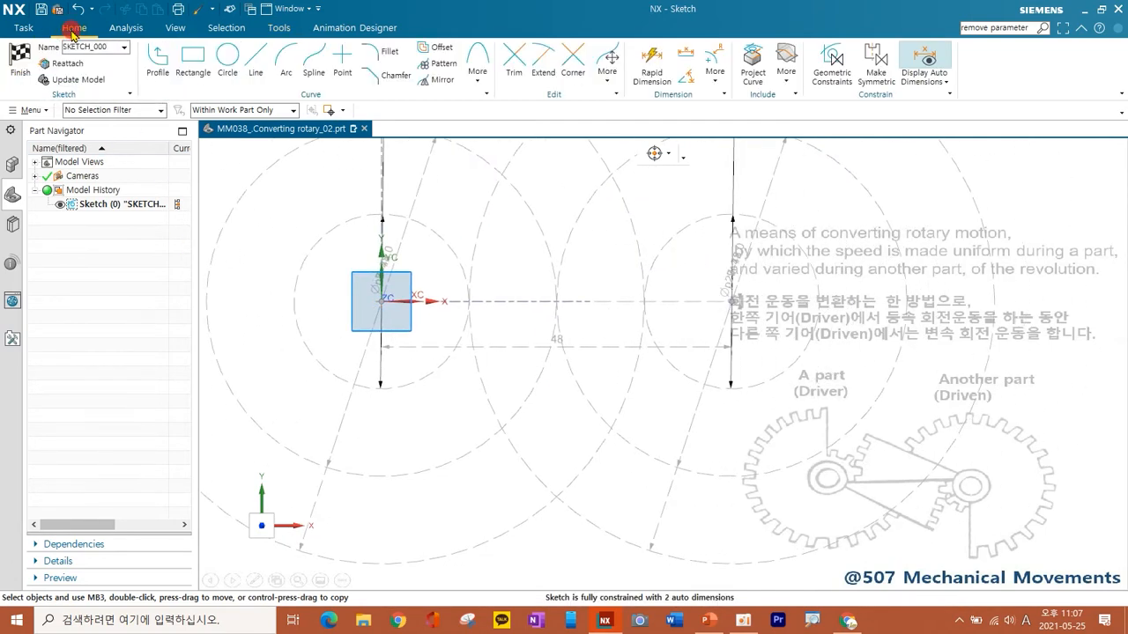
click(20, 64)
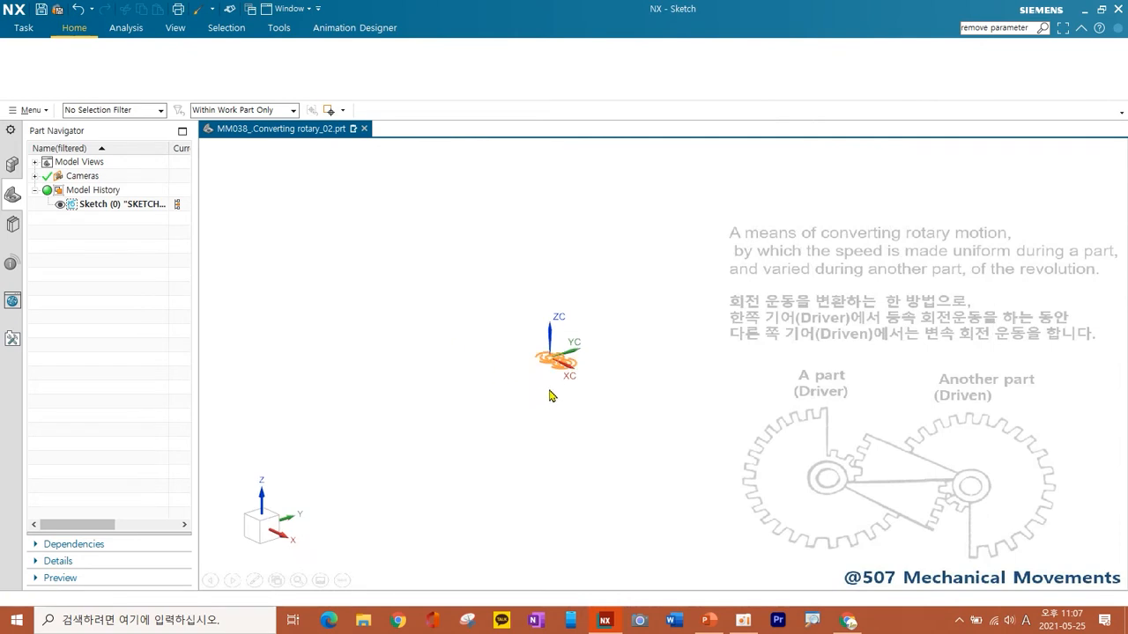
Start creating an involute cylinder gear of the straight, external type with hobbing as the machining method
scroll(526, 368, up, 5)
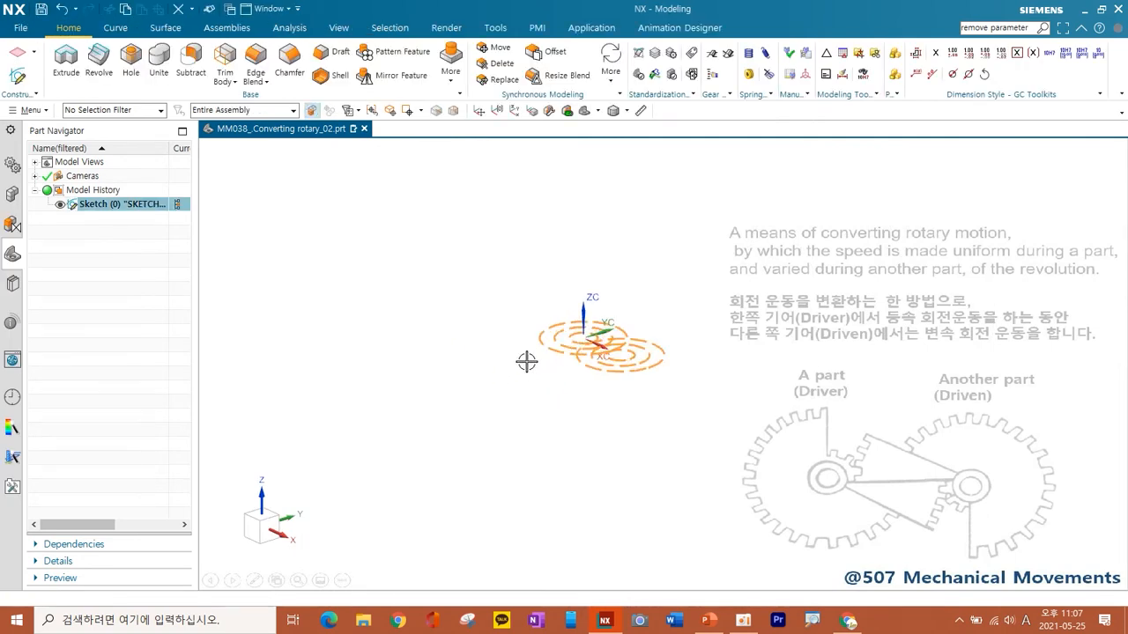
mouse_move(534, 365)
shift+middle_down()
mouse_move(488, 420)
mouse_move(470, 422)
mouse_move(526, 403)
mouse_move(516, 429)
shift+middle_up()
mouse_move(516, 429)
shift+middle_down()
mouse_move(520, 440)
mouse_move(547, 406)
shift+middle_up()
scroll(499, 386, up, 3)
scroll(499, 386, up, 4)
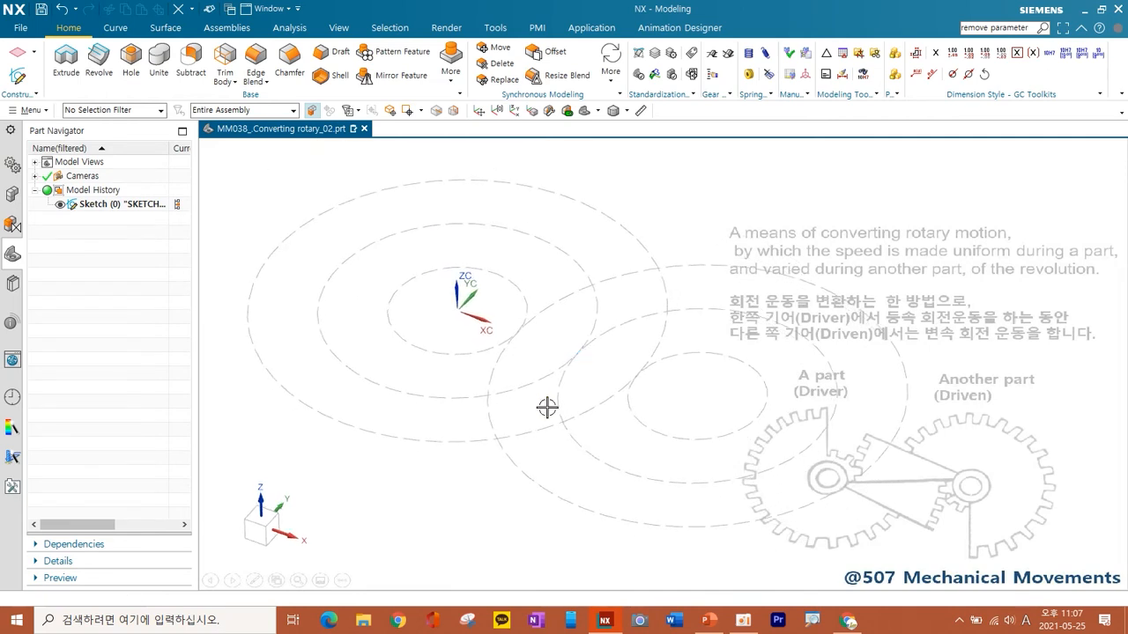
click(711, 55)
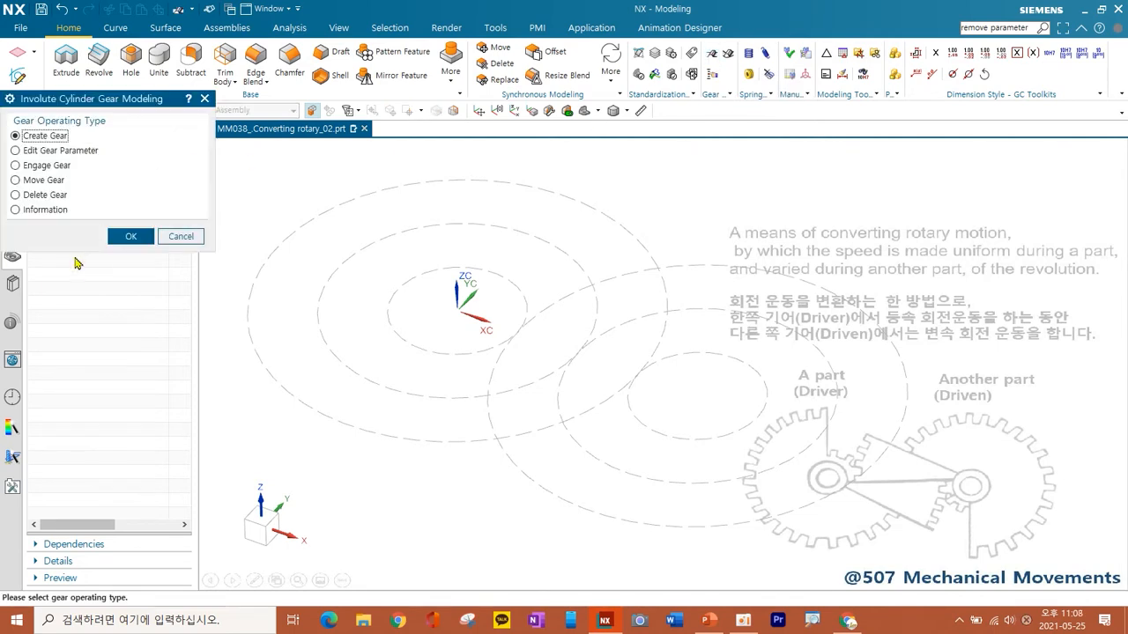
click(128, 237)
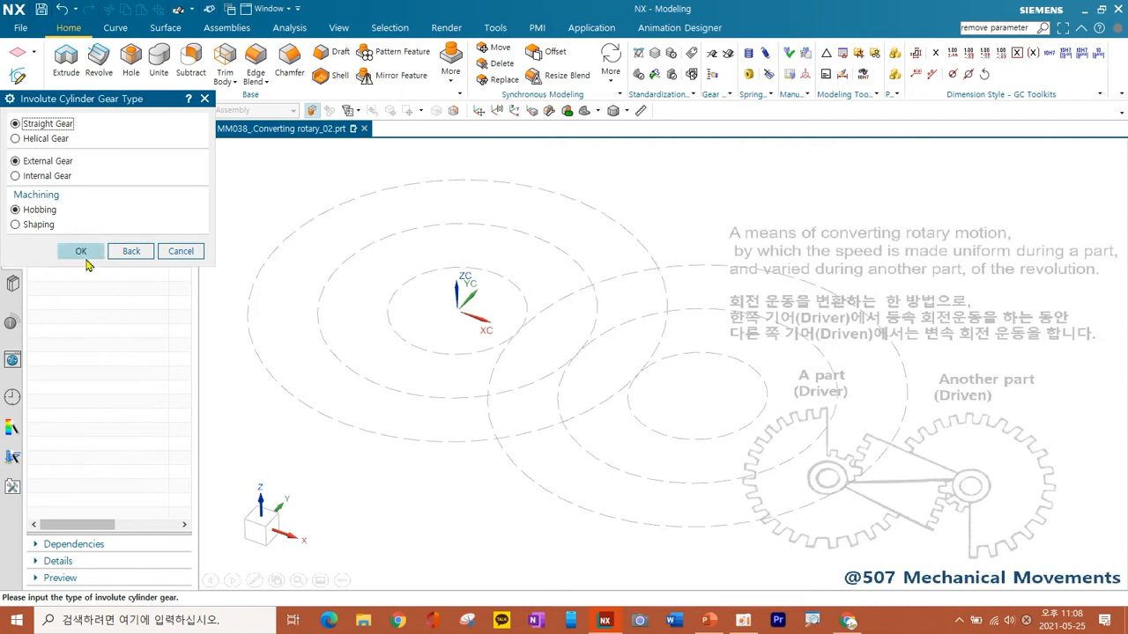
click(85, 255)
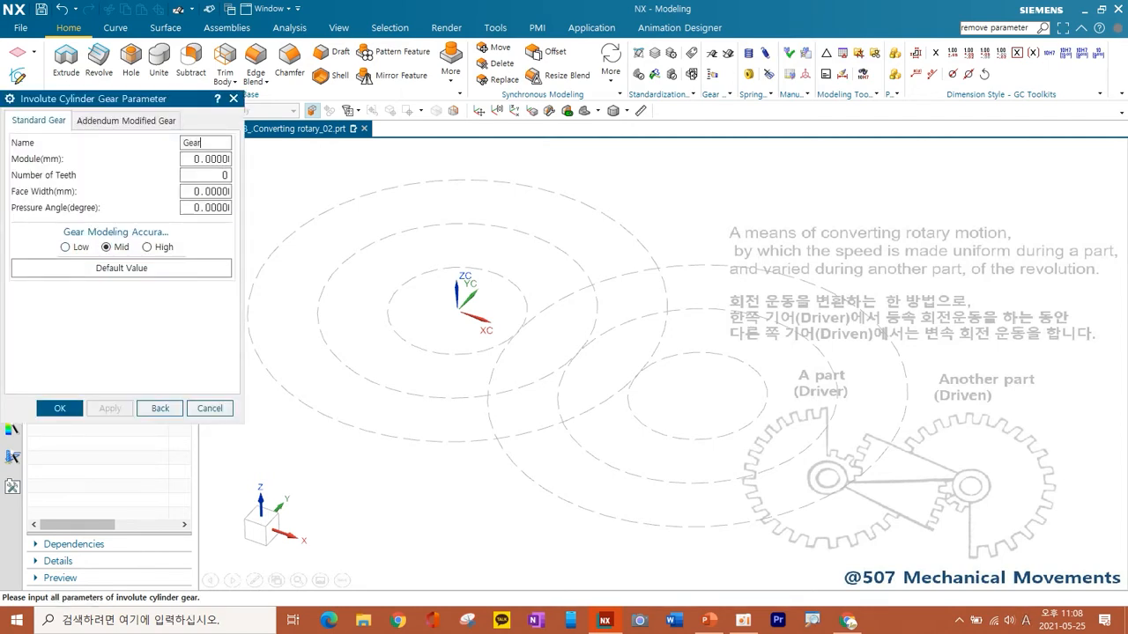
Submit the gear parameters: name Gear24, module 2 mm, 12 teeth, face width 50 mm and pressure angle 20 degrees
double_click(215, 161)
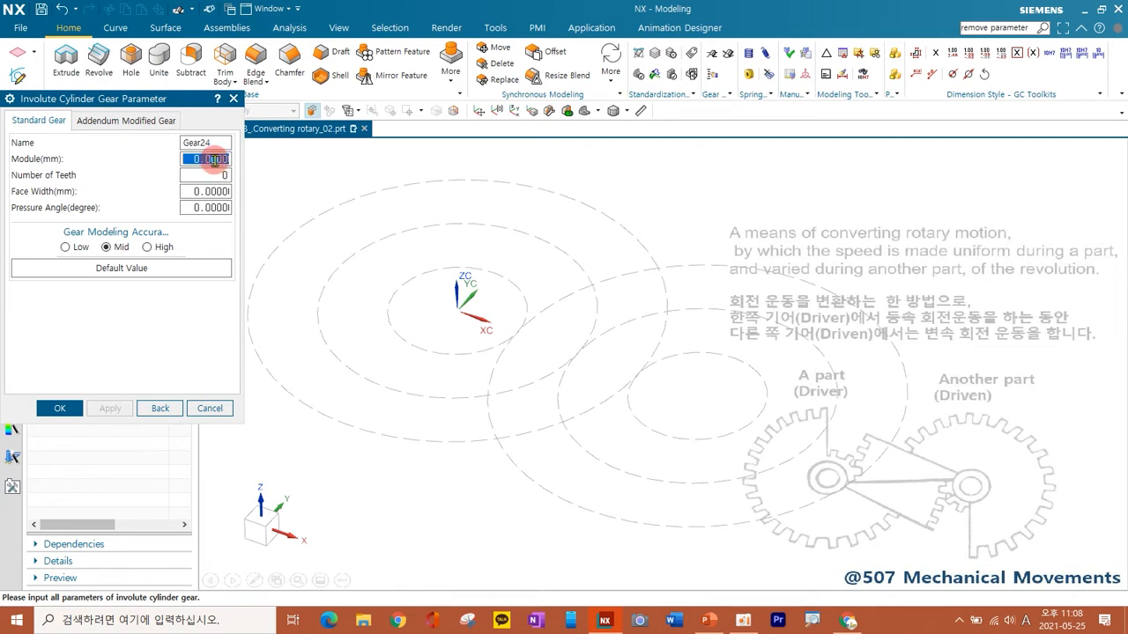
text(2)
double_click(212, 176)
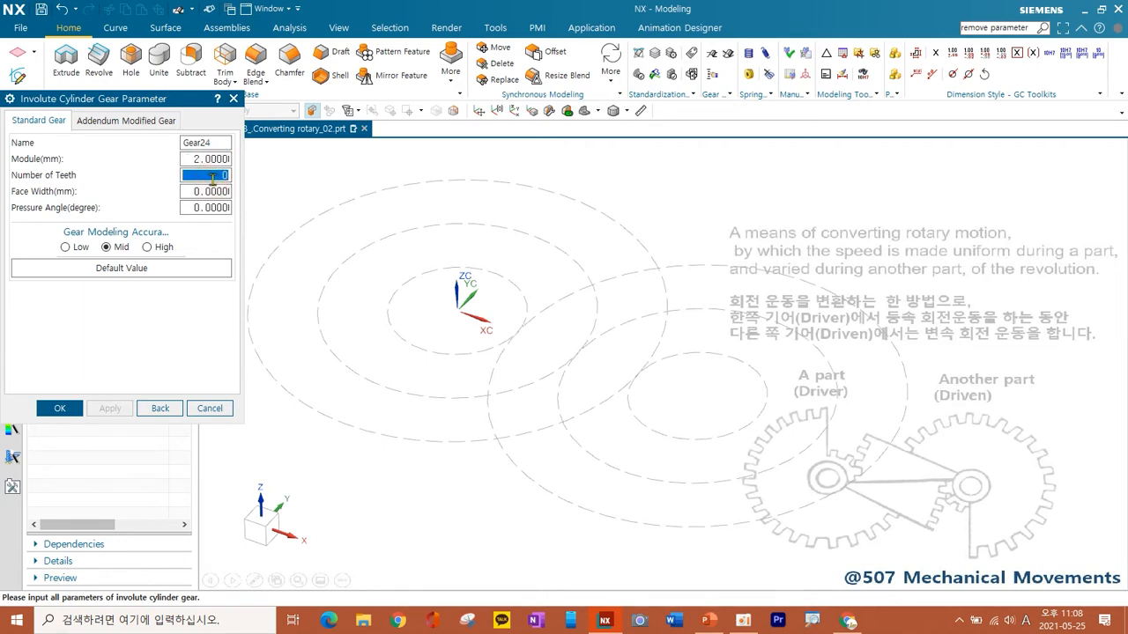
double_click(215, 190)
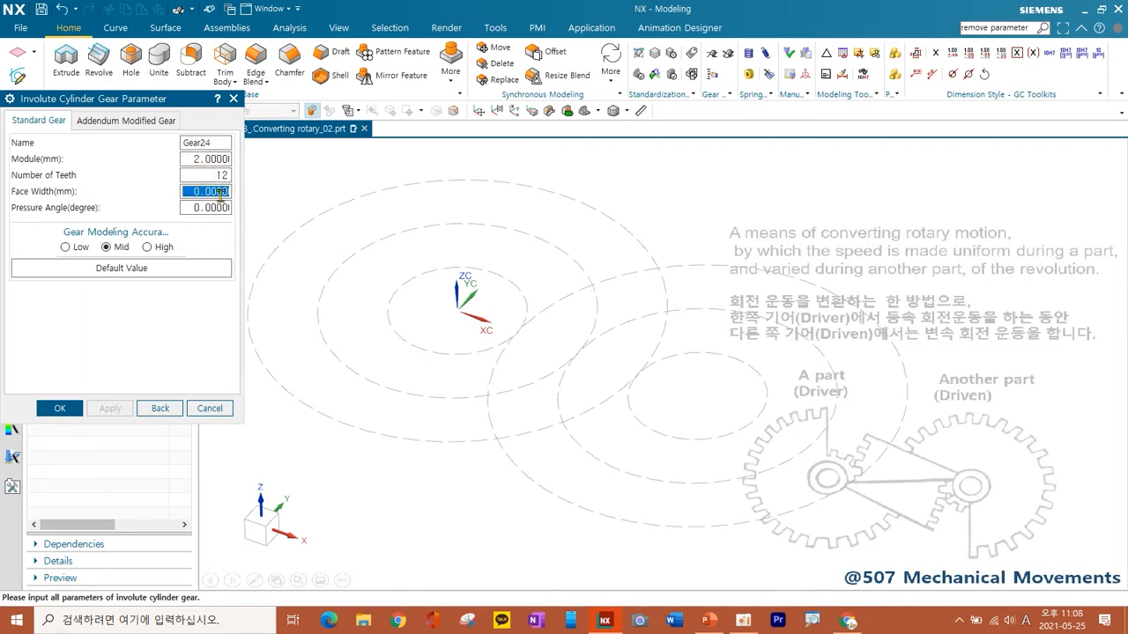
double_click(220, 207)
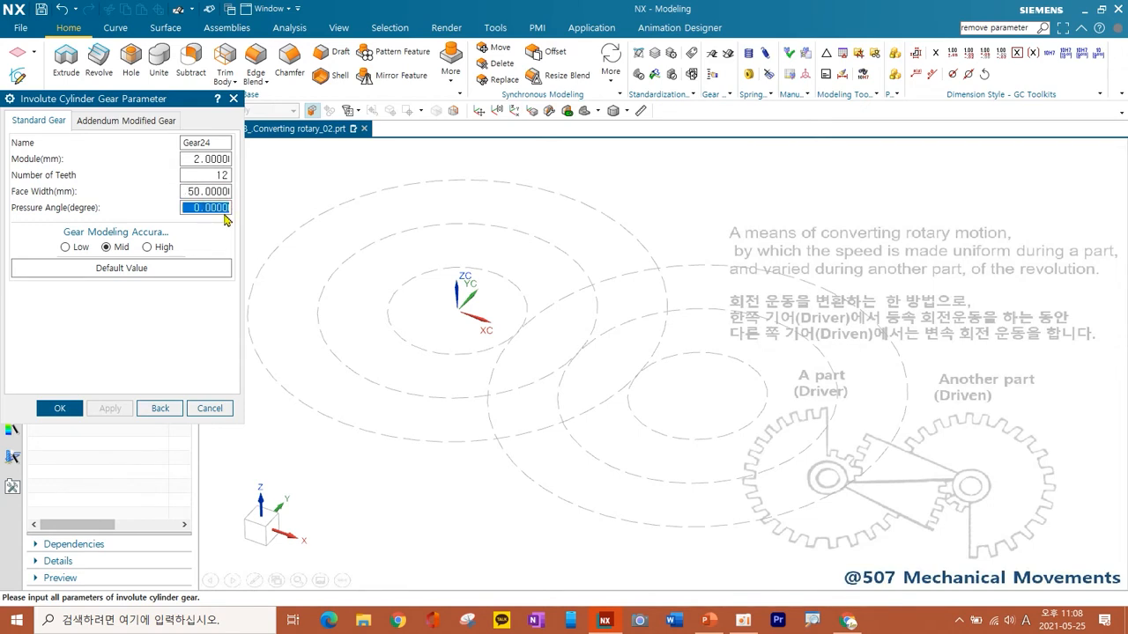
text(20)
key(Return)
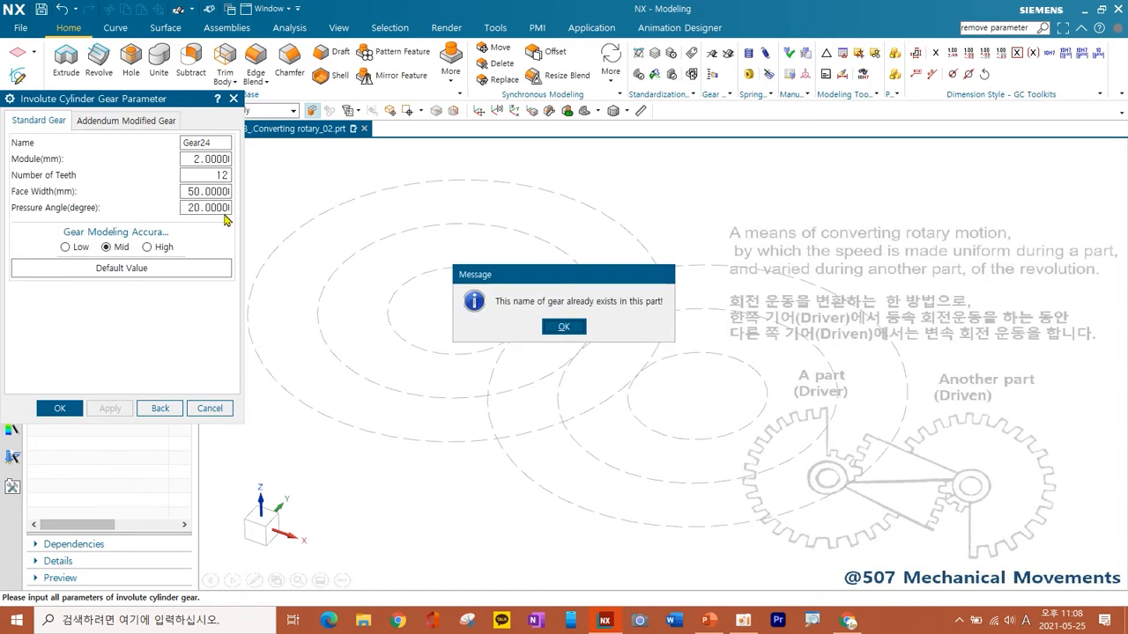
Rename the gear Gear024 and create it along the negative Z-axis, centred on the first gear's innermost reference circle
click(556, 326)
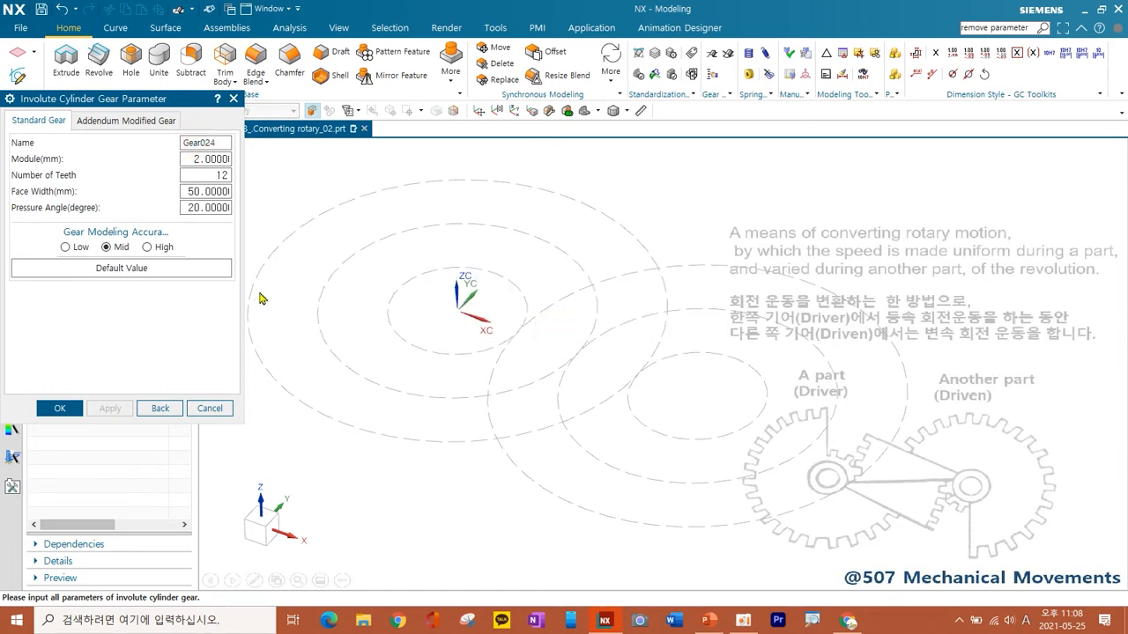
click(57, 409)
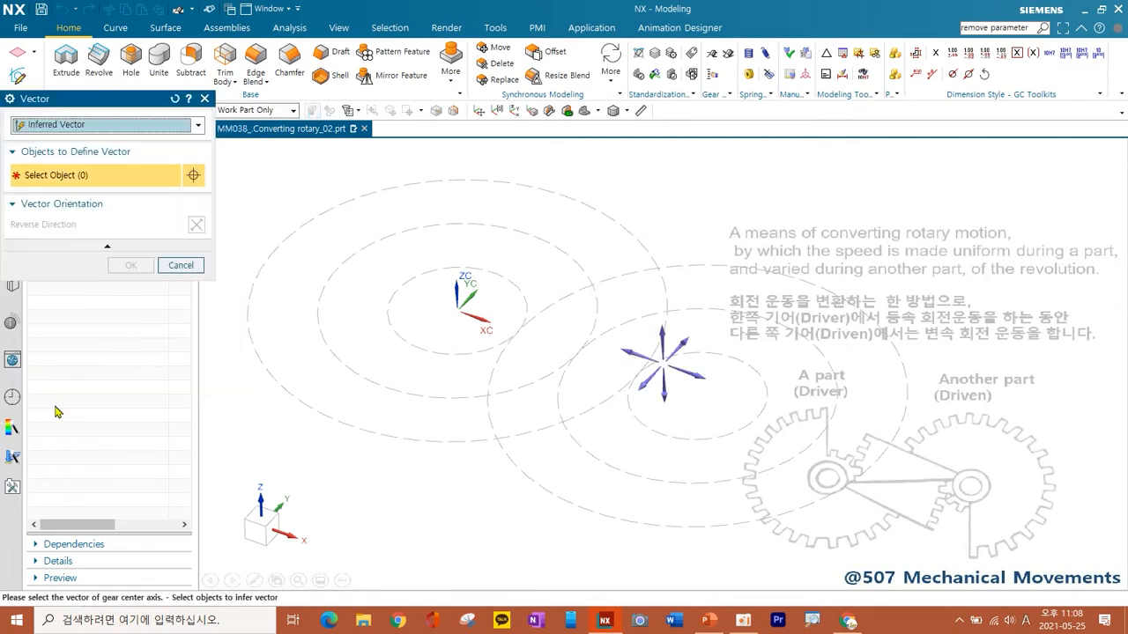
click(660, 396)
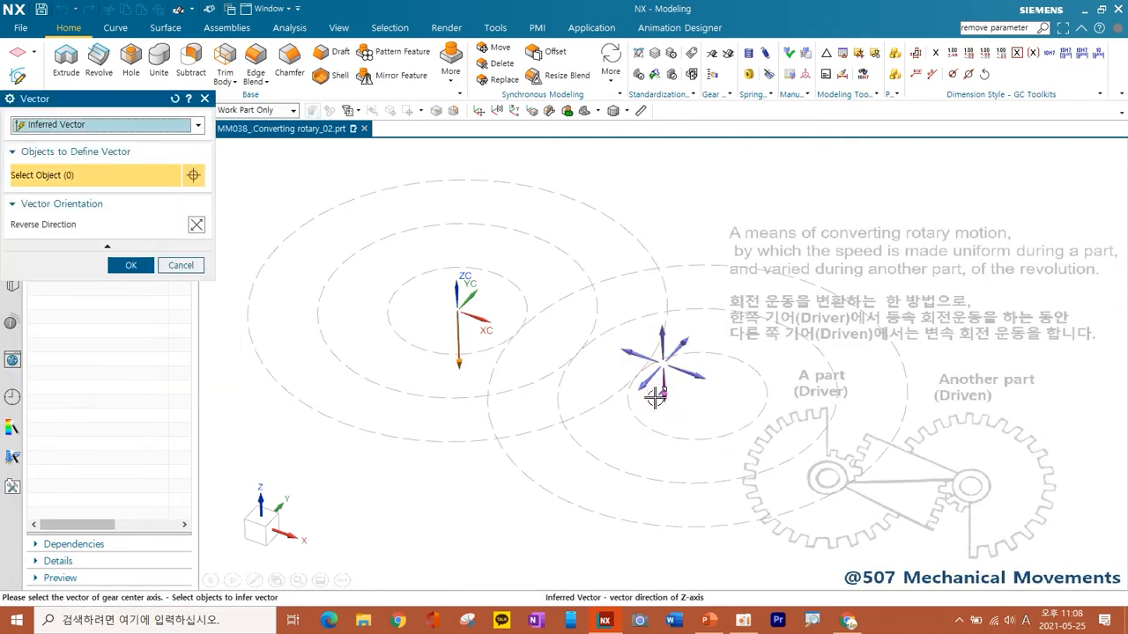
click(132, 265)
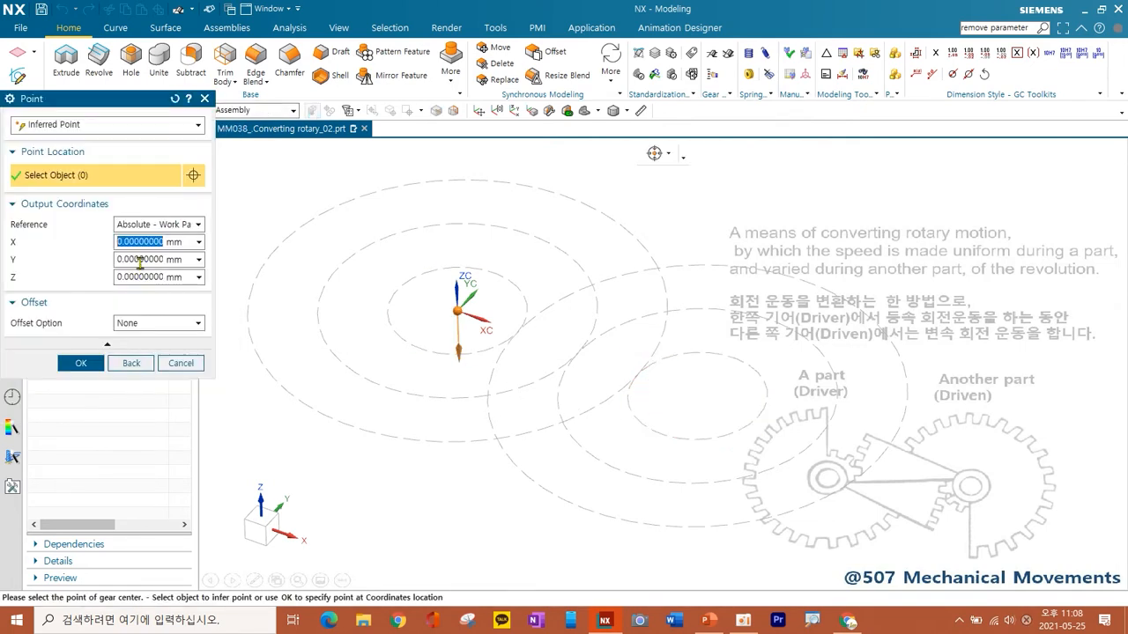
click(511, 285)
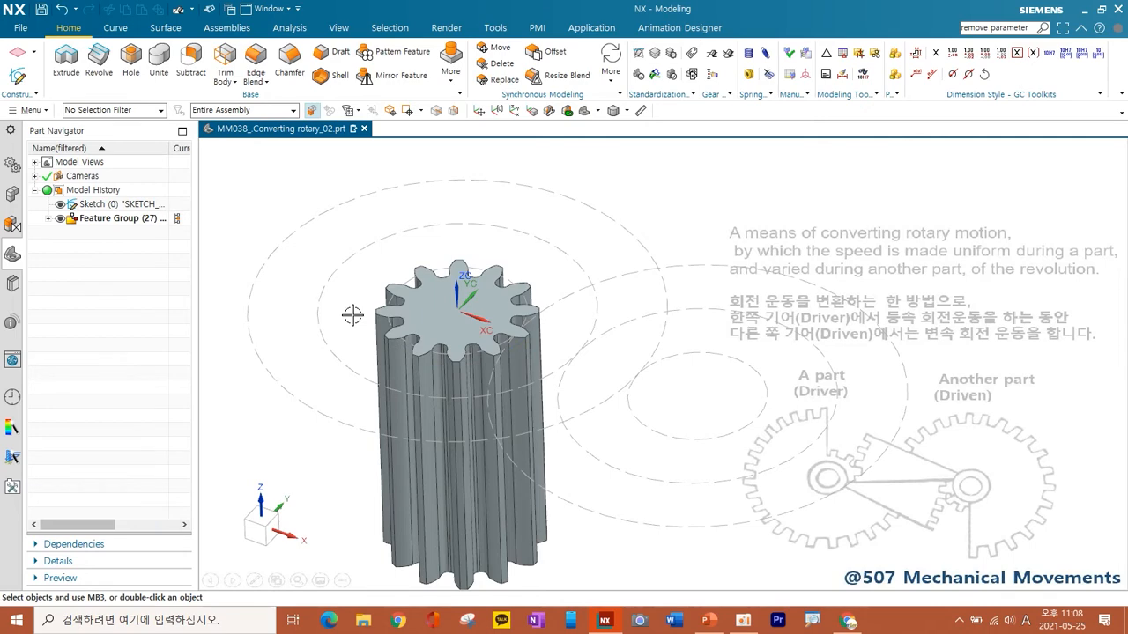
Start a Move Object operation on the 12-tooth gear body and set the motion type to Angle
mouse_move(529, 370)
middle_down()
mouse_move(579, 466)
mouse_move(537, 365)
middle_up()
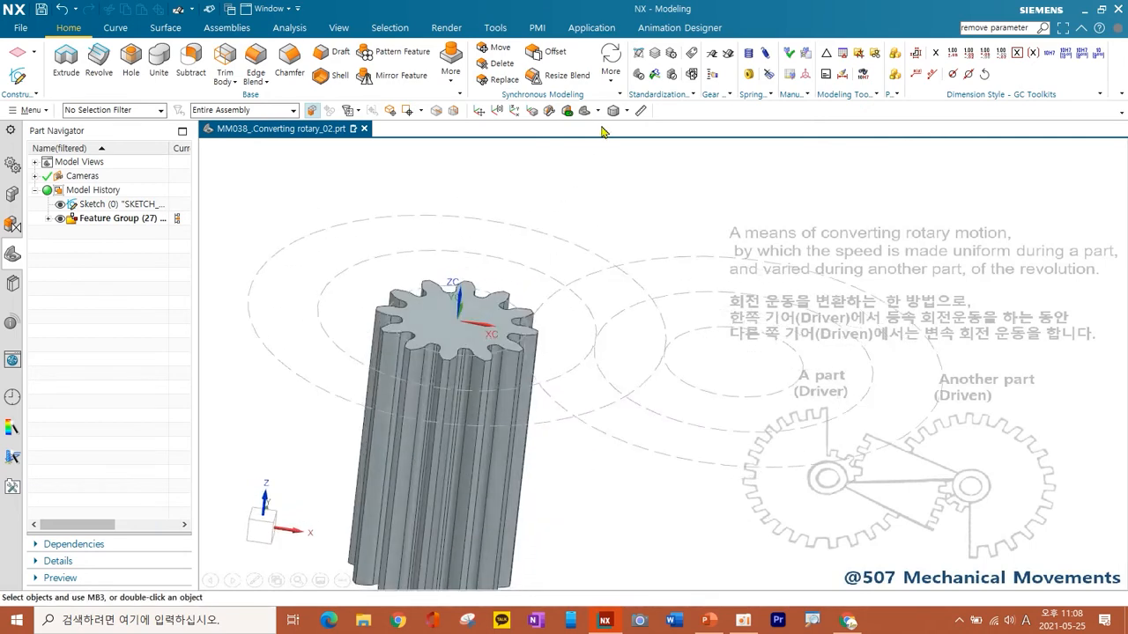
click(599, 118)
click(610, 139)
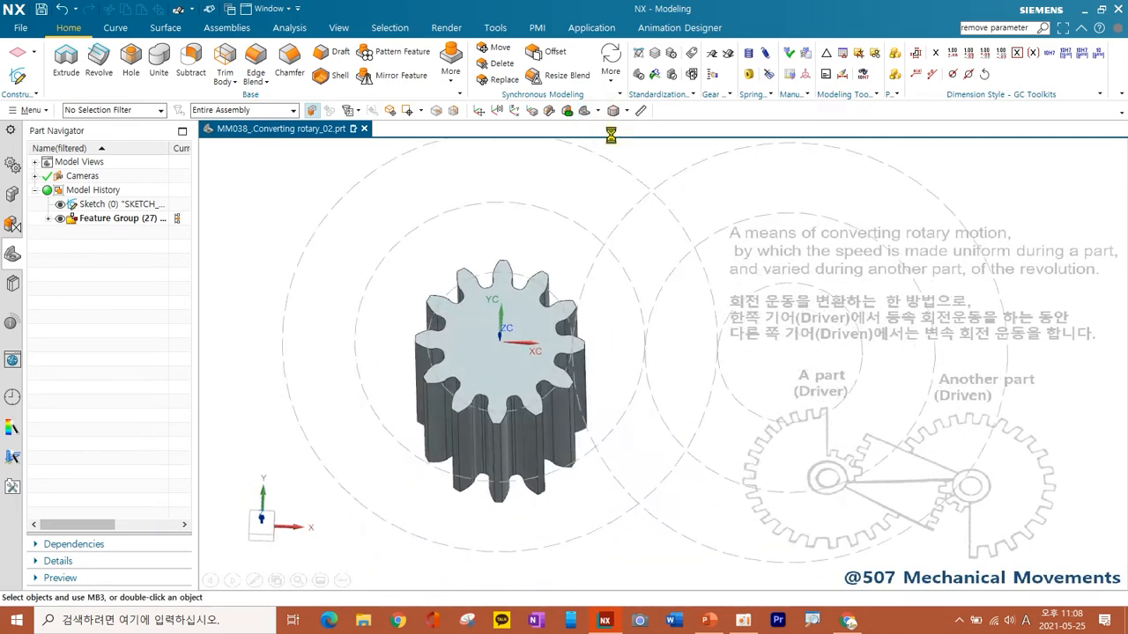
scroll(533, 352, up, 3)
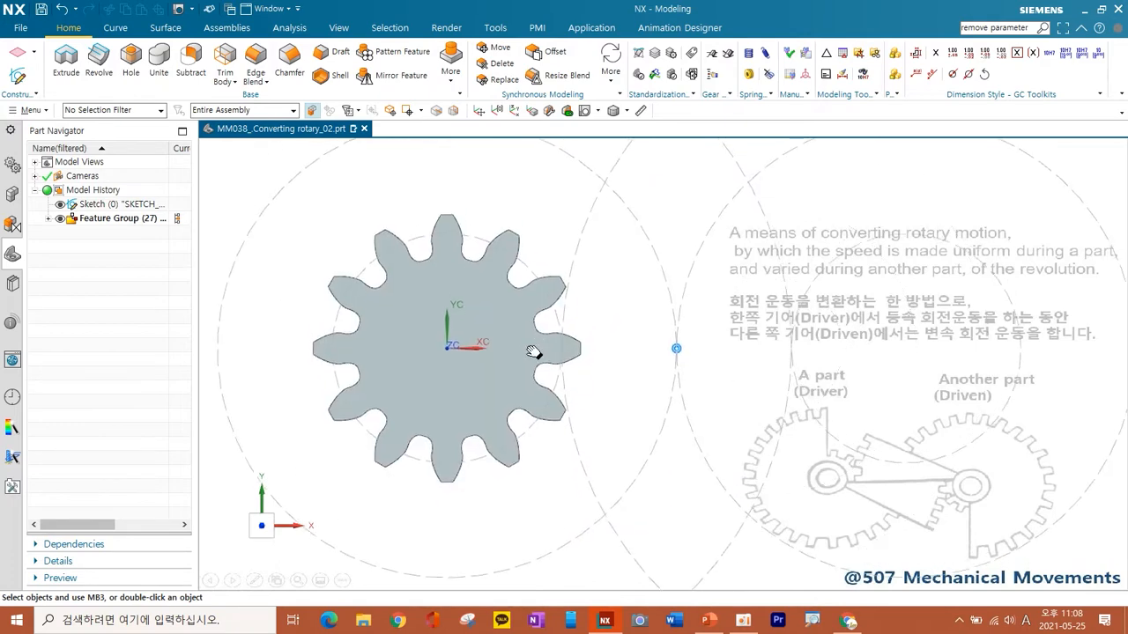
shift+middle_drag(533, 354, 516, 317)
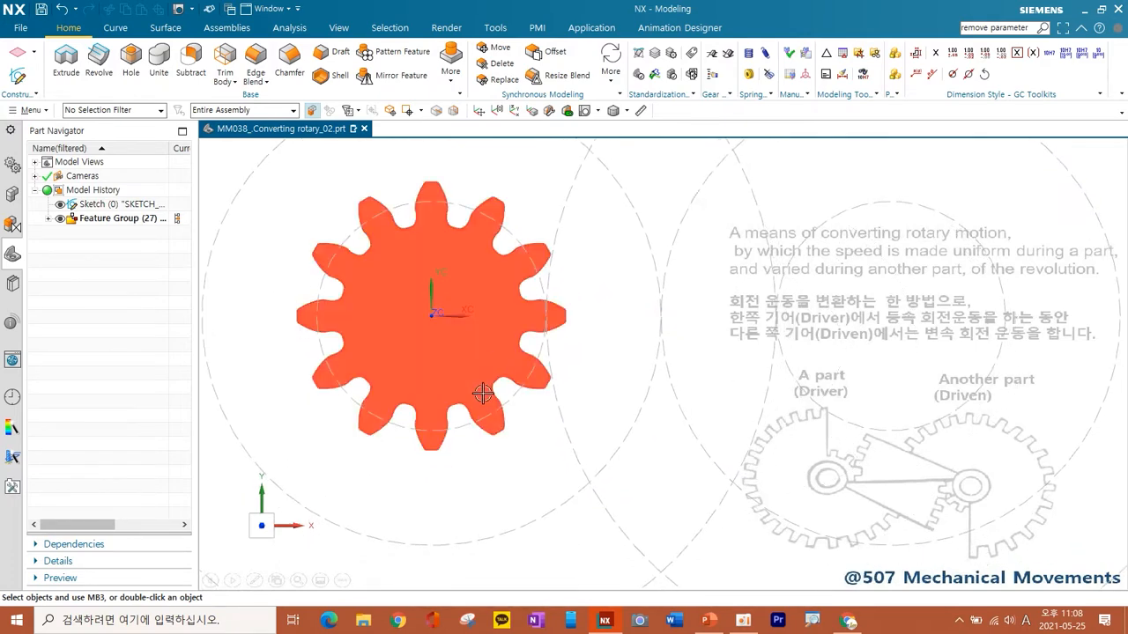
click(495, 28)
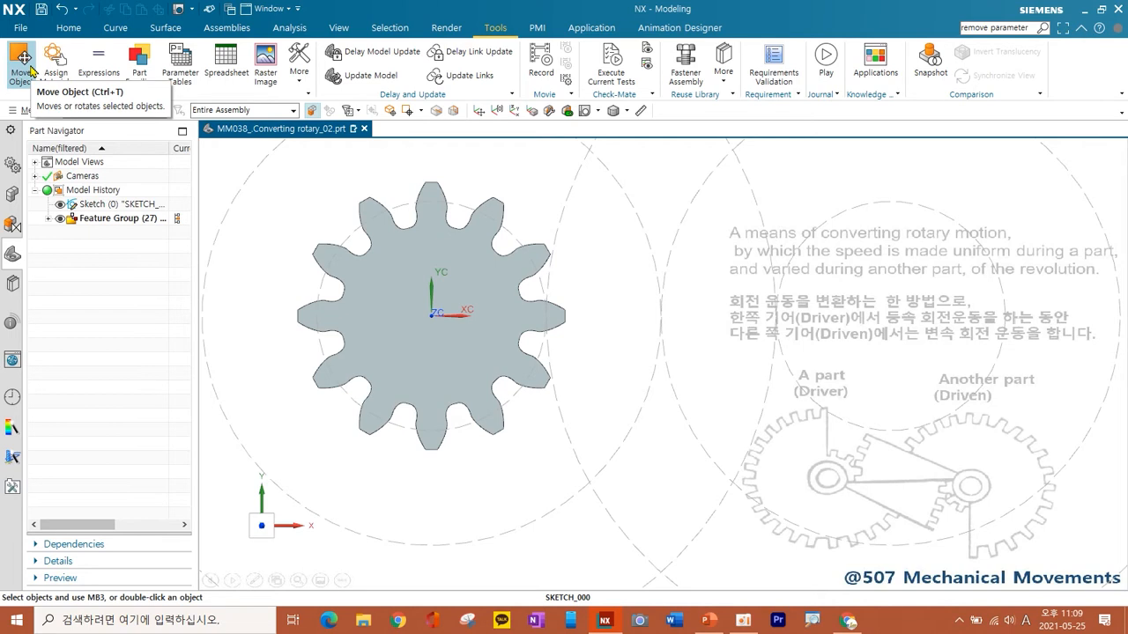
click(24, 64)
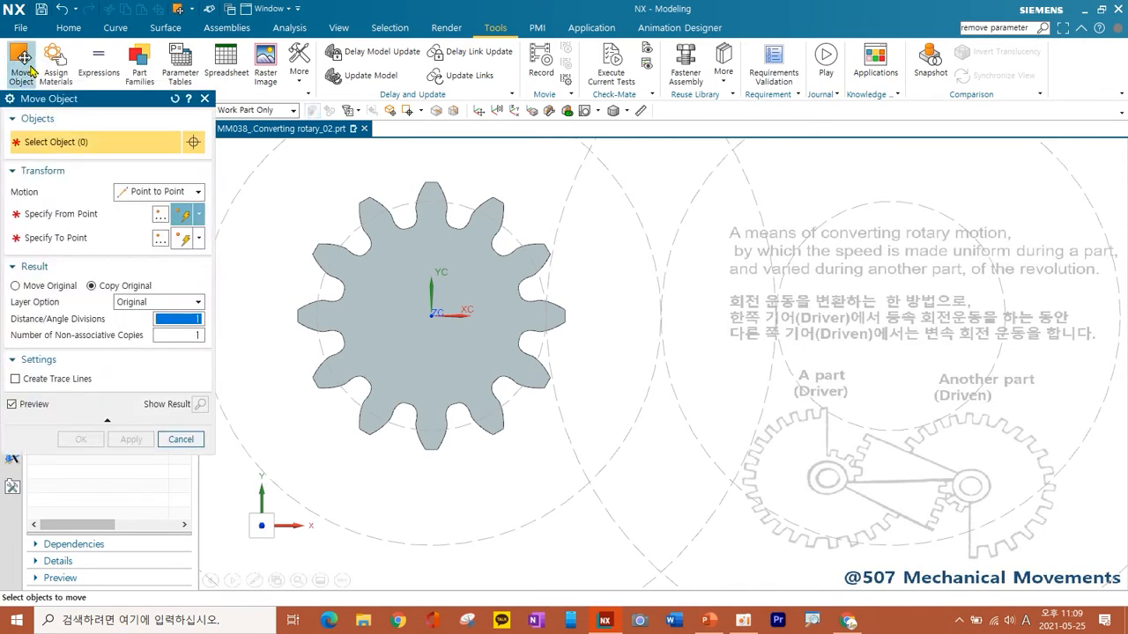
click(412, 269)
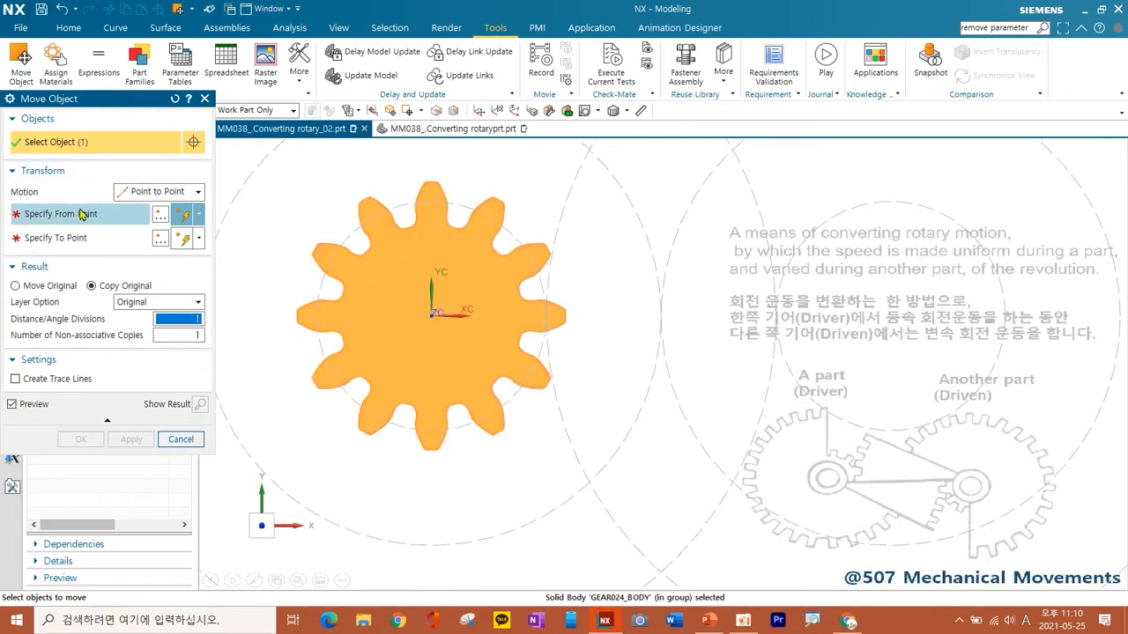
click(124, 191)
click(139, 220)
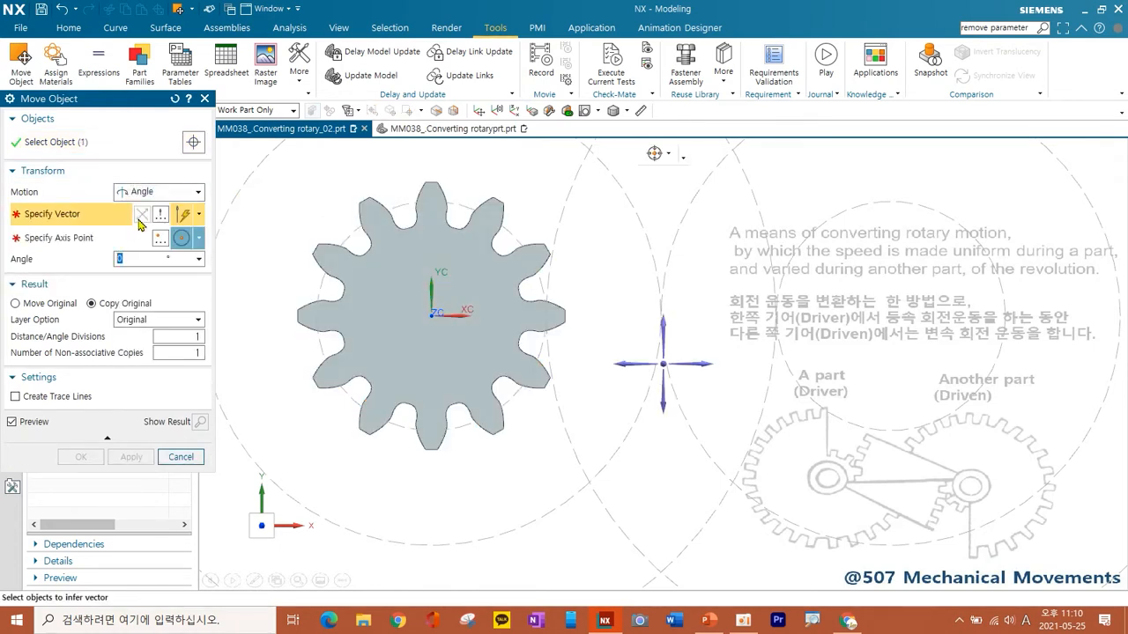
Rotate the original gear body 360/12/2 degrees about the Z-axis through the centre of its reference circles
middle_drag(608, 403, 641, 414)
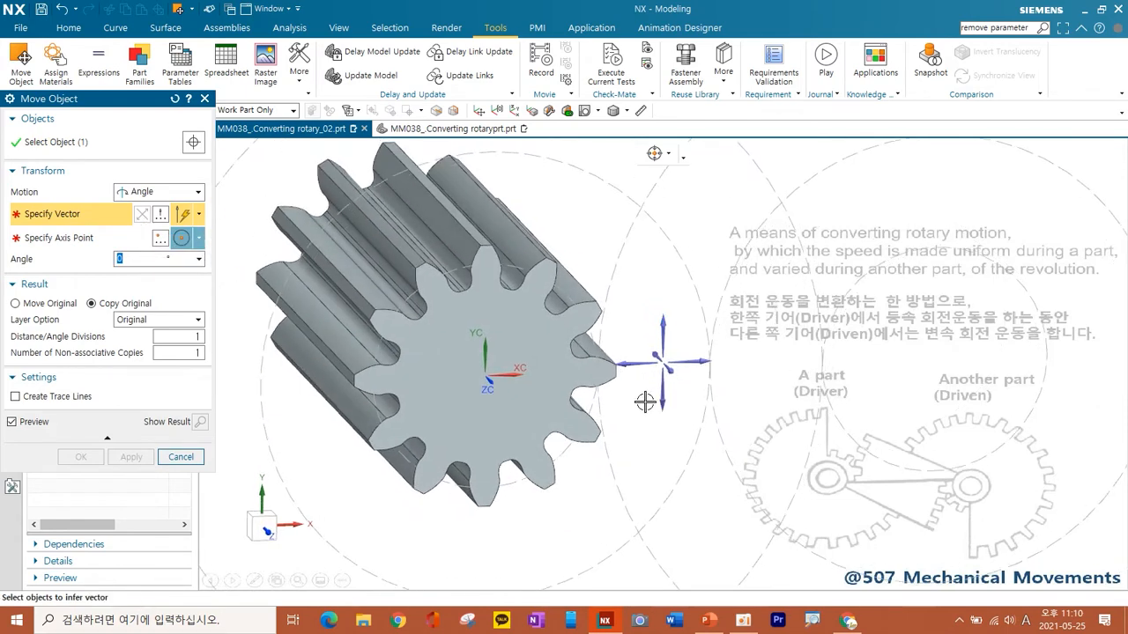
click(668, 366)
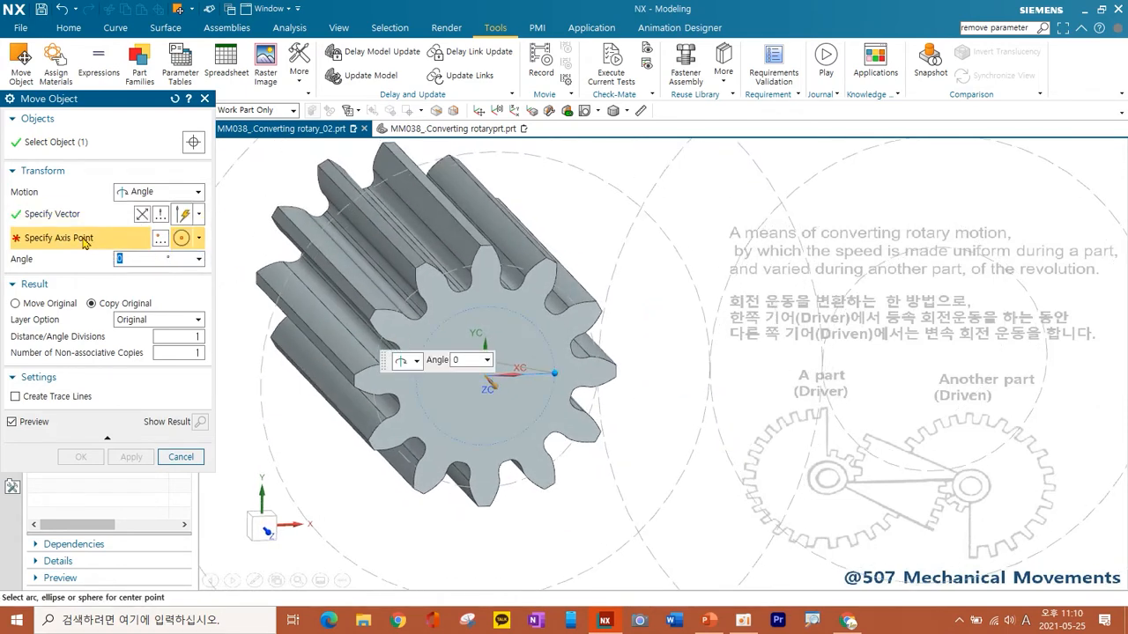
click(606, 191)
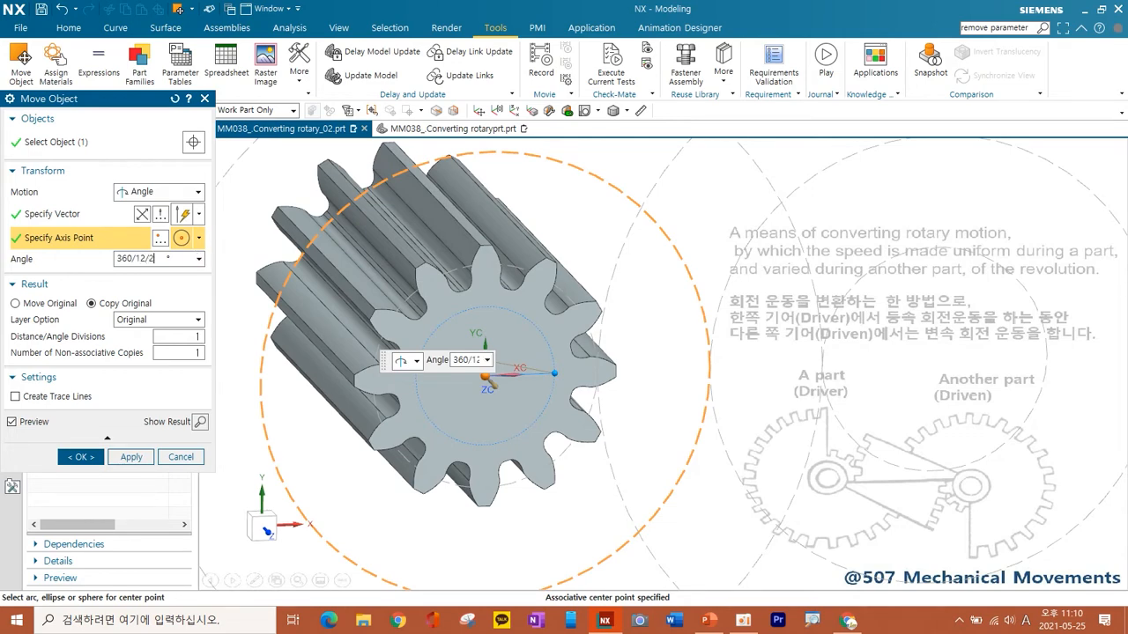
click(17, 303)
click(131, 472)
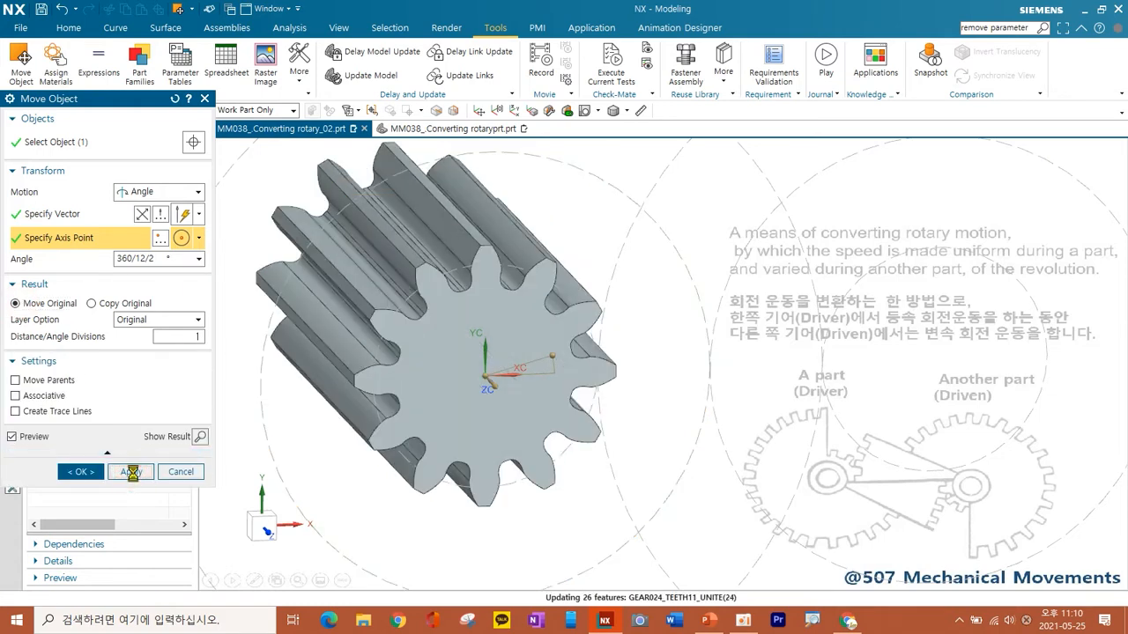
click(182, 473)
Trim the gear body with a new YC plane through the origin, keeping the half on the positive Y side
click(584, 111)
shift+middle_drag(535, 388, 463, 407)
scroll(516, 352, up, 3)
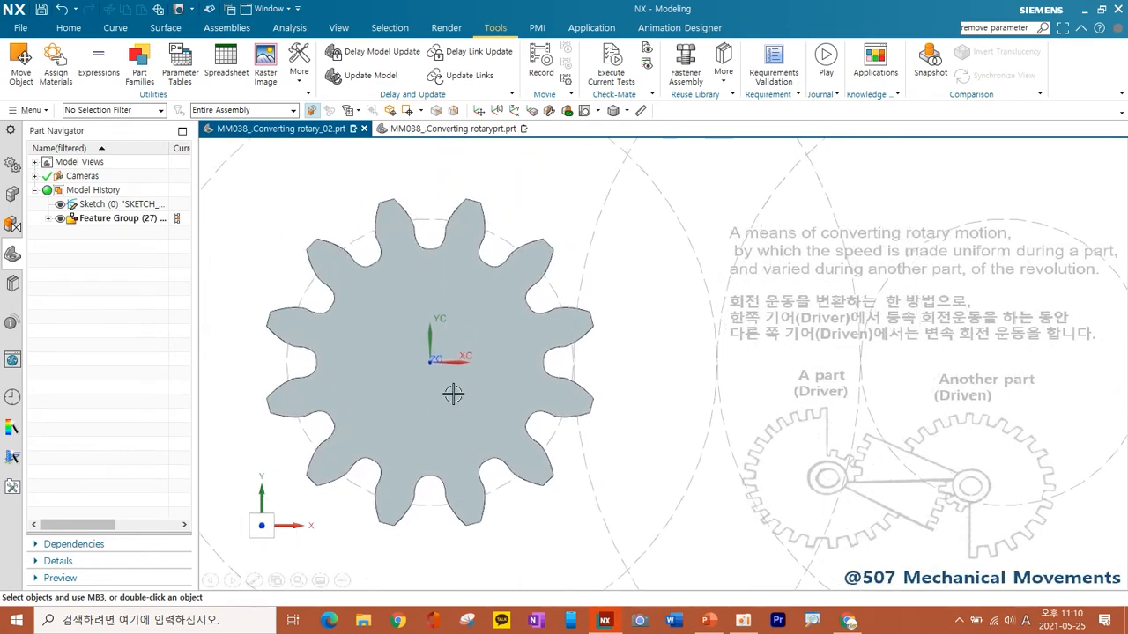
click(69, 27)
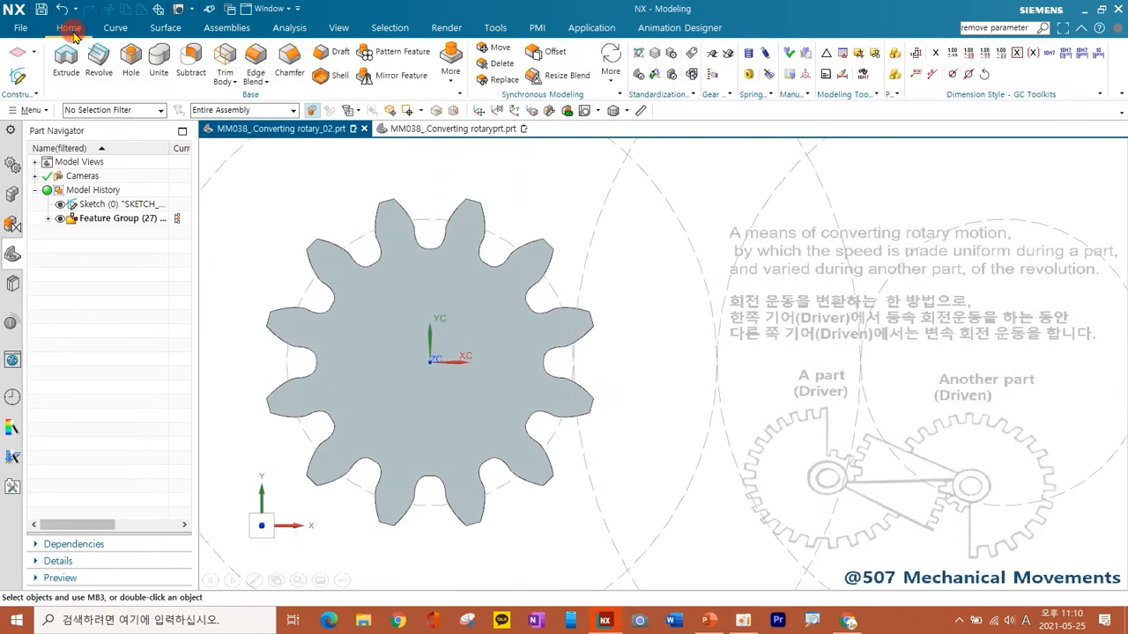
click(227, 62)
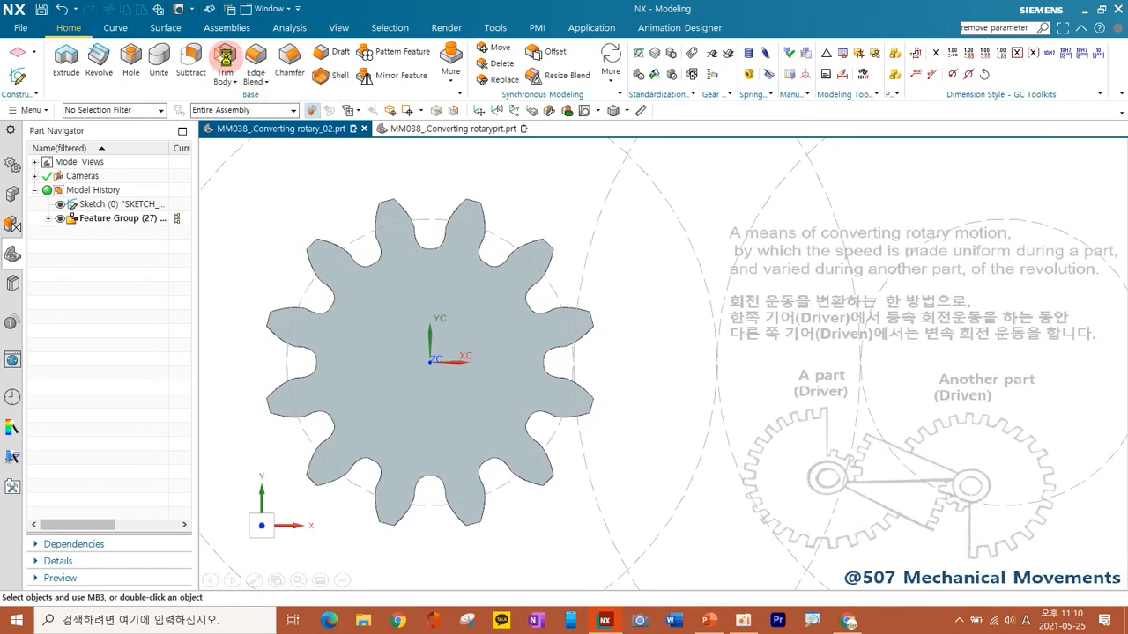
click(456, 267)
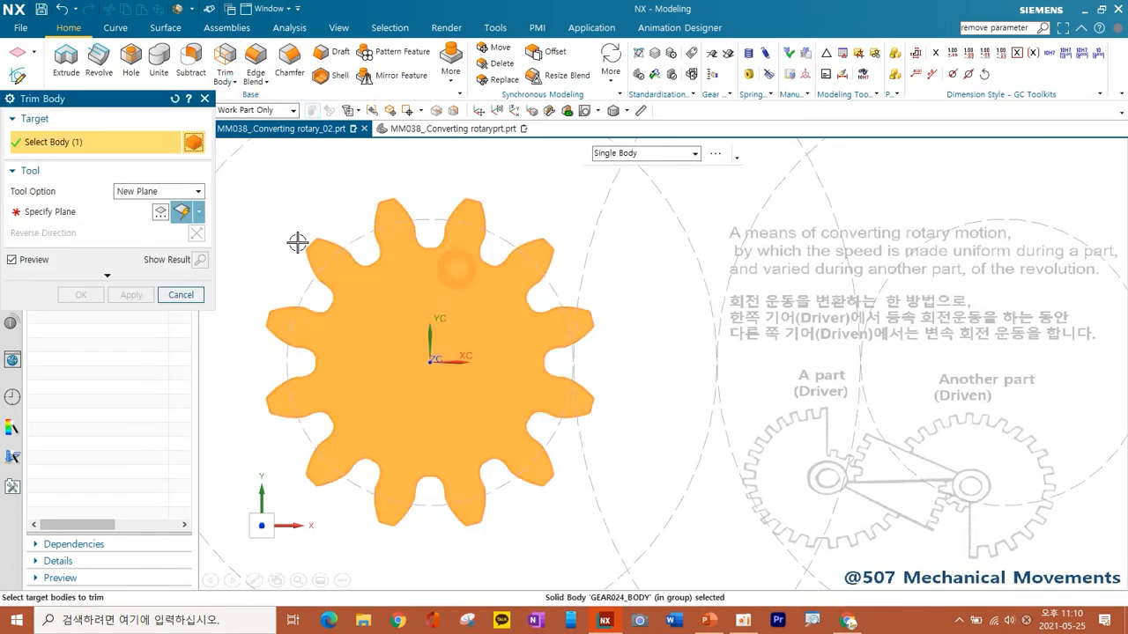
click(73, 221)
click(199, 213)
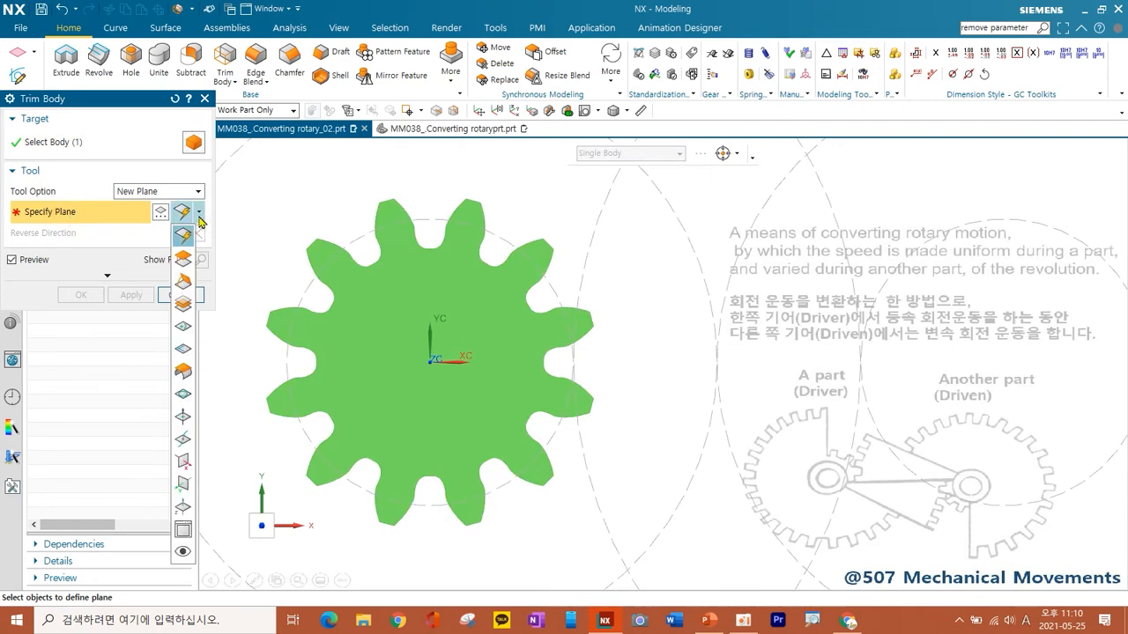
click(183, 484)
click(196, 232)
click(131, 295)
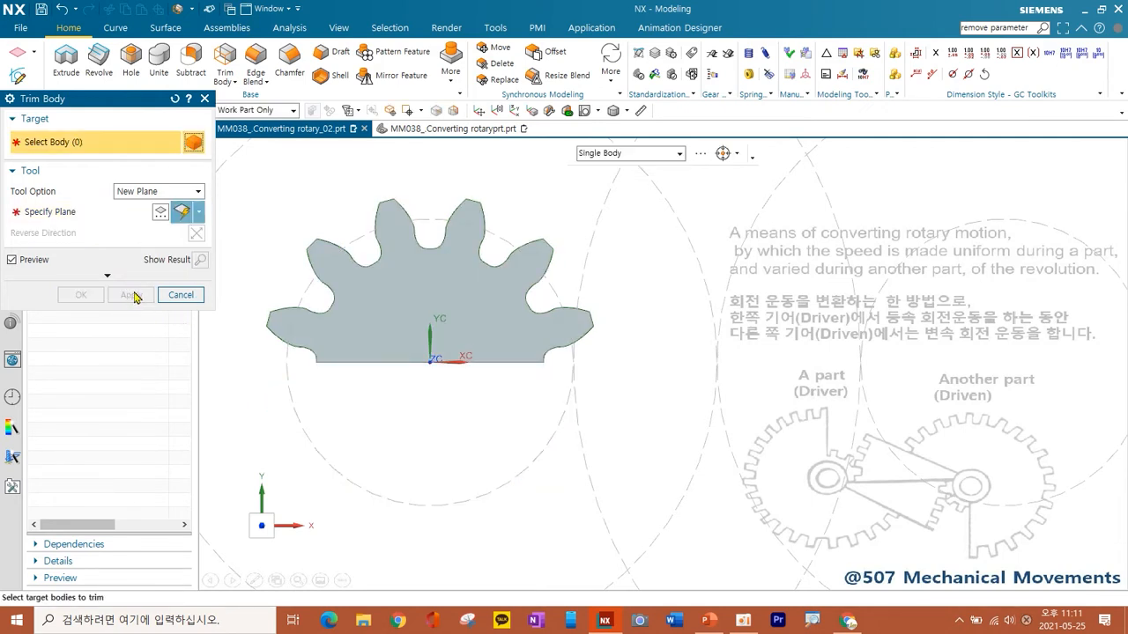
Trim the remaining half gear with a new XC plane through the origin, keeping the quarter on the positive X side
click(387, 269)
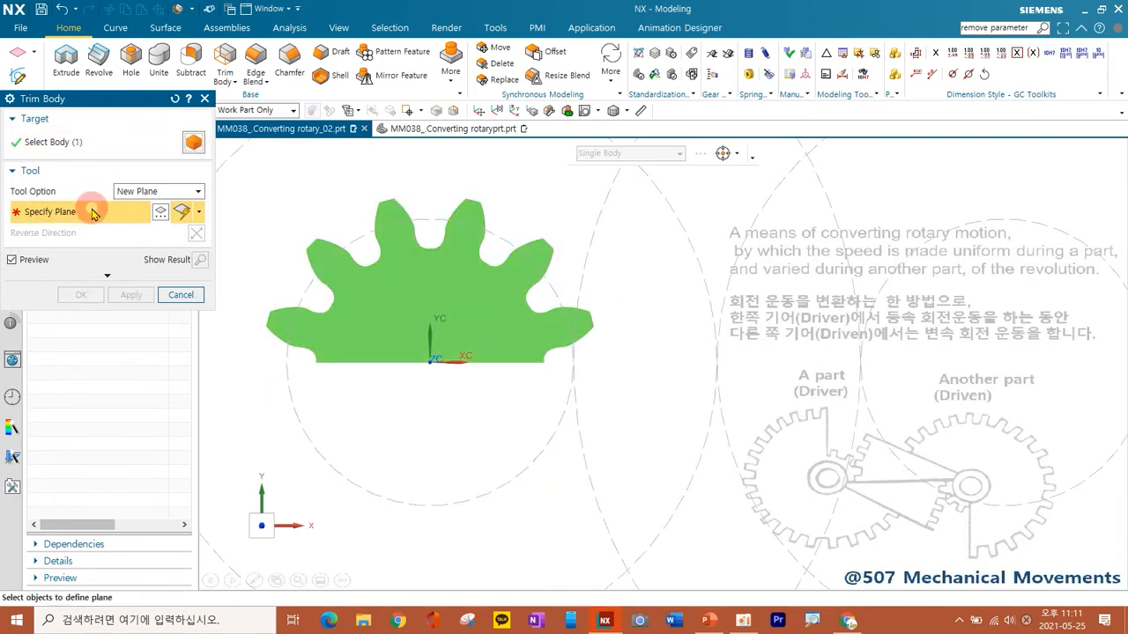
click(199, 212)
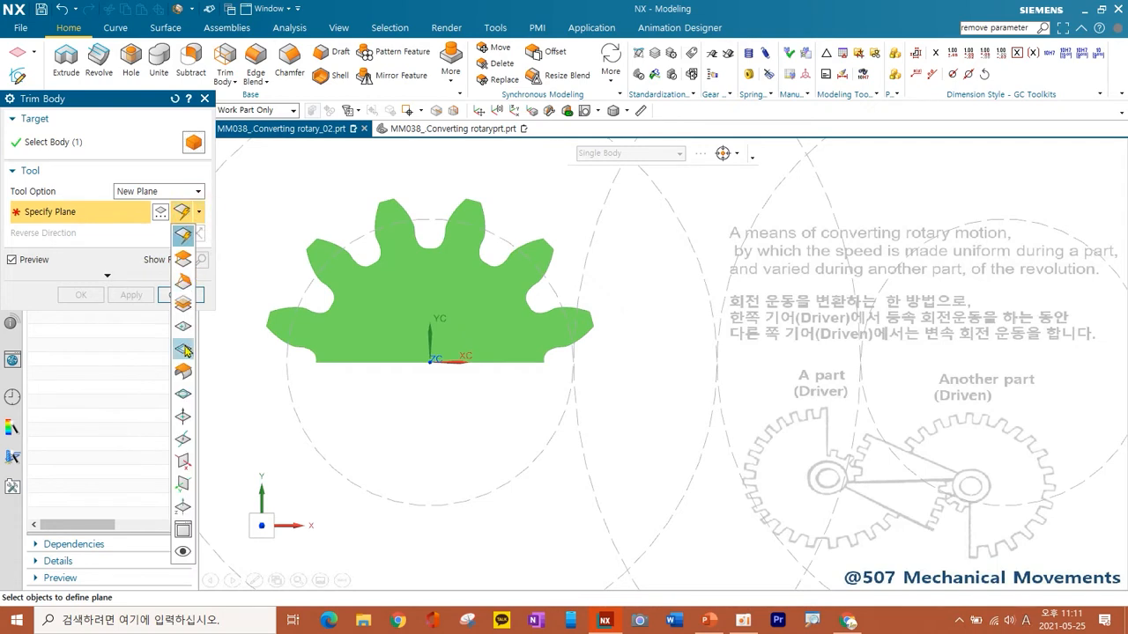
click(182, 462)
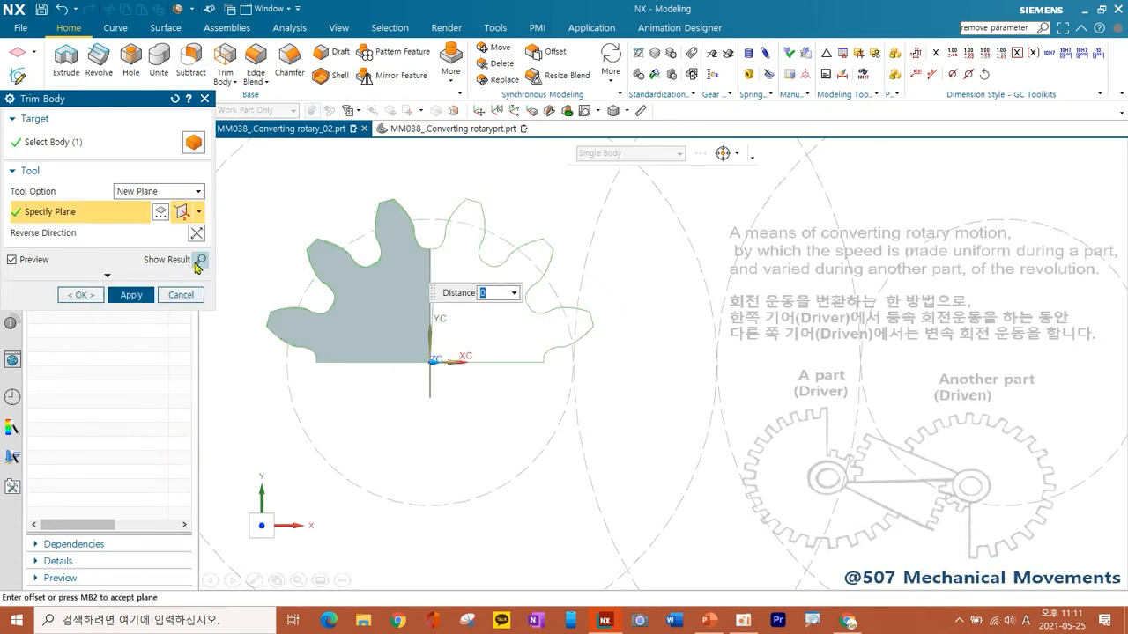
click(196, 233)
click(132, 295)
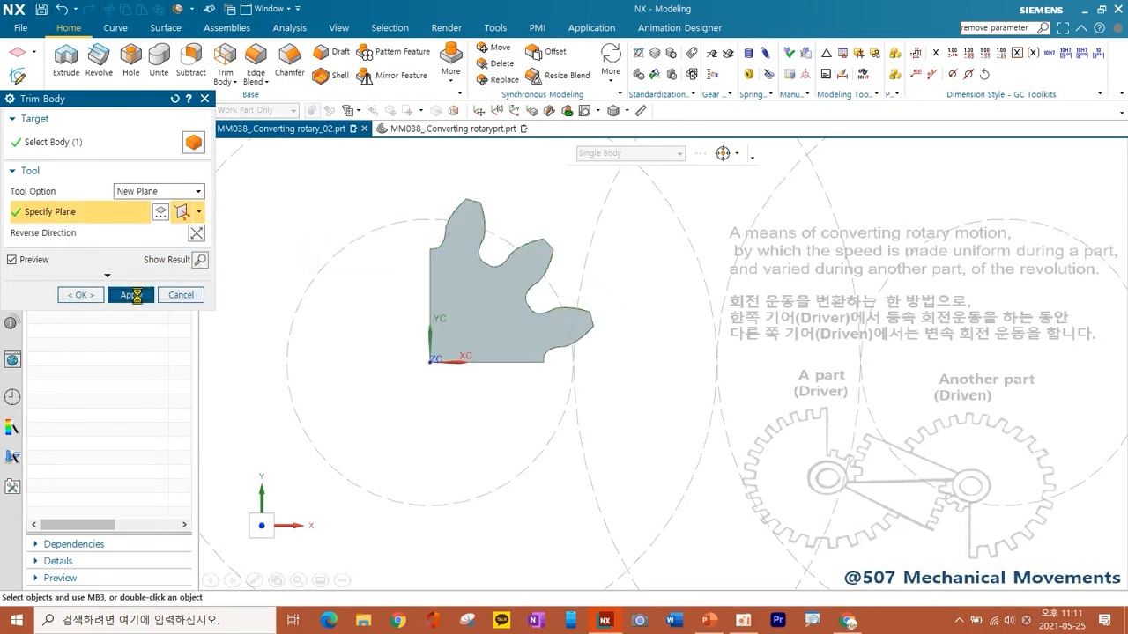
click(181, 295)
Start creating another involute cylinder gear as a straight, external gear with hobbing as the machining method
scroll(416, 325, down, 2)
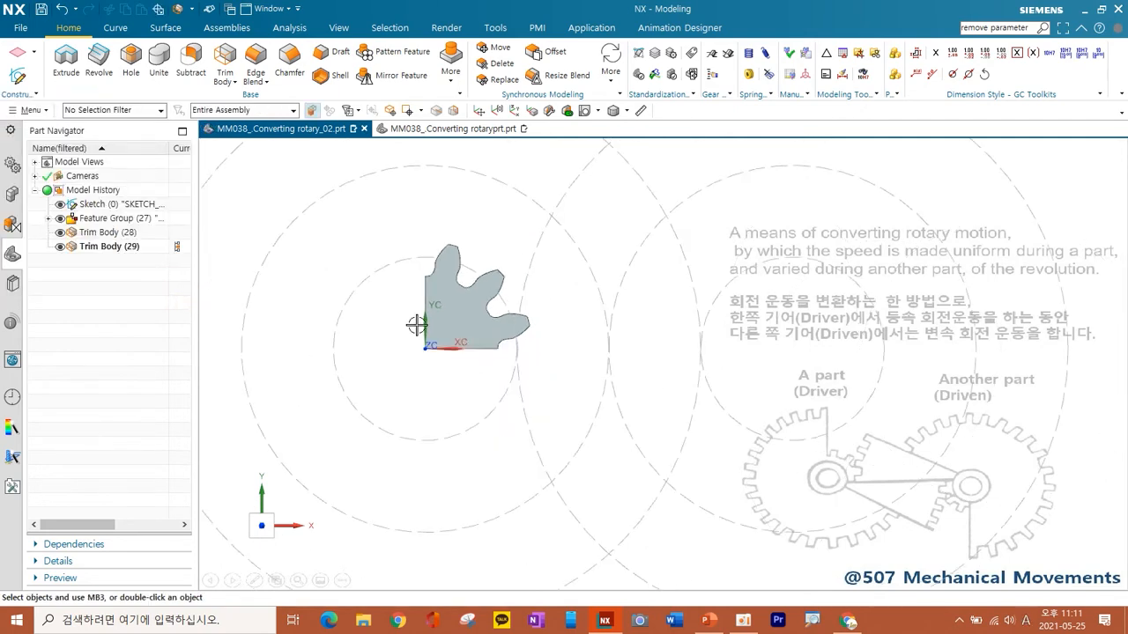
scroll(416, 322, down, 3)
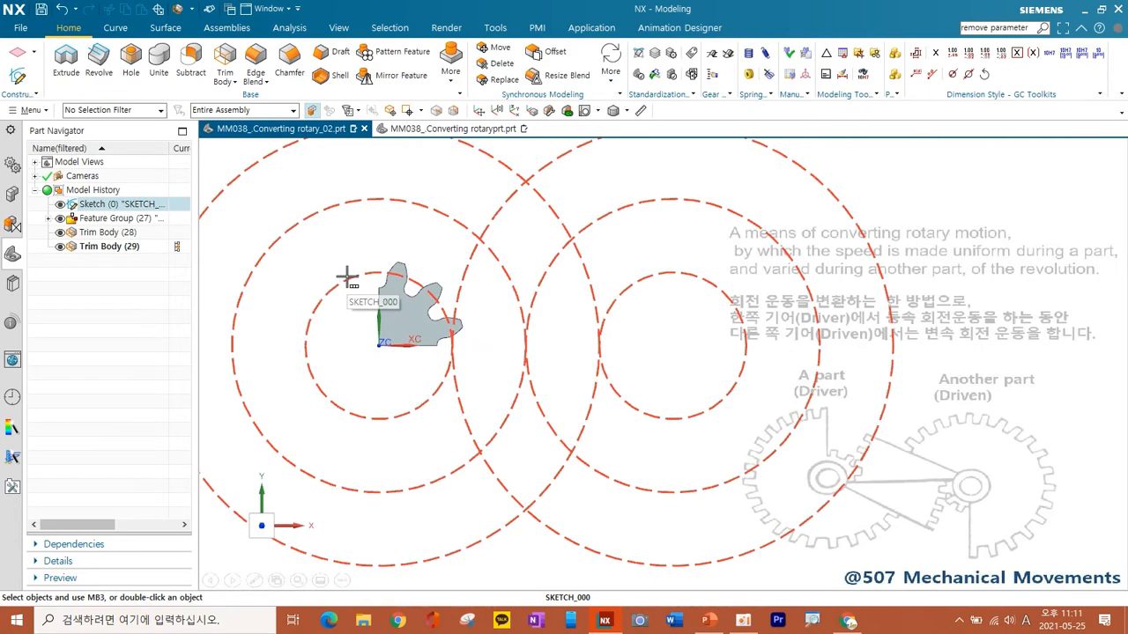
mouse_move(382, 263)
shift+middle_down()
mouse_move(446, 264)
mouse_move(446, 279)
shift+middle_up()
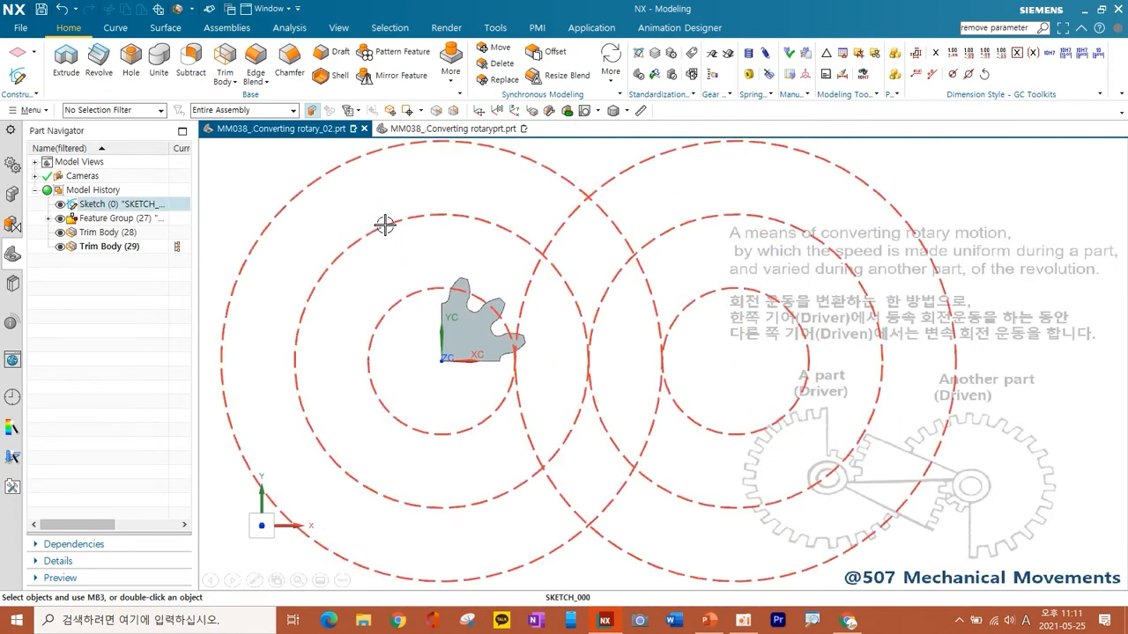
click(714, 56)
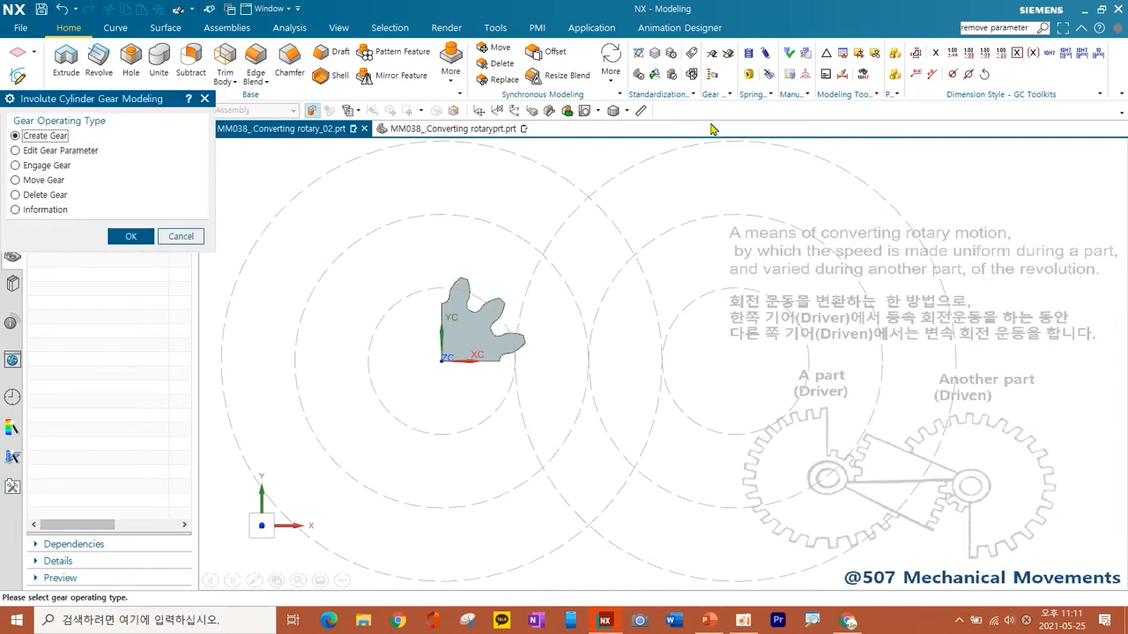
click(129, 235)
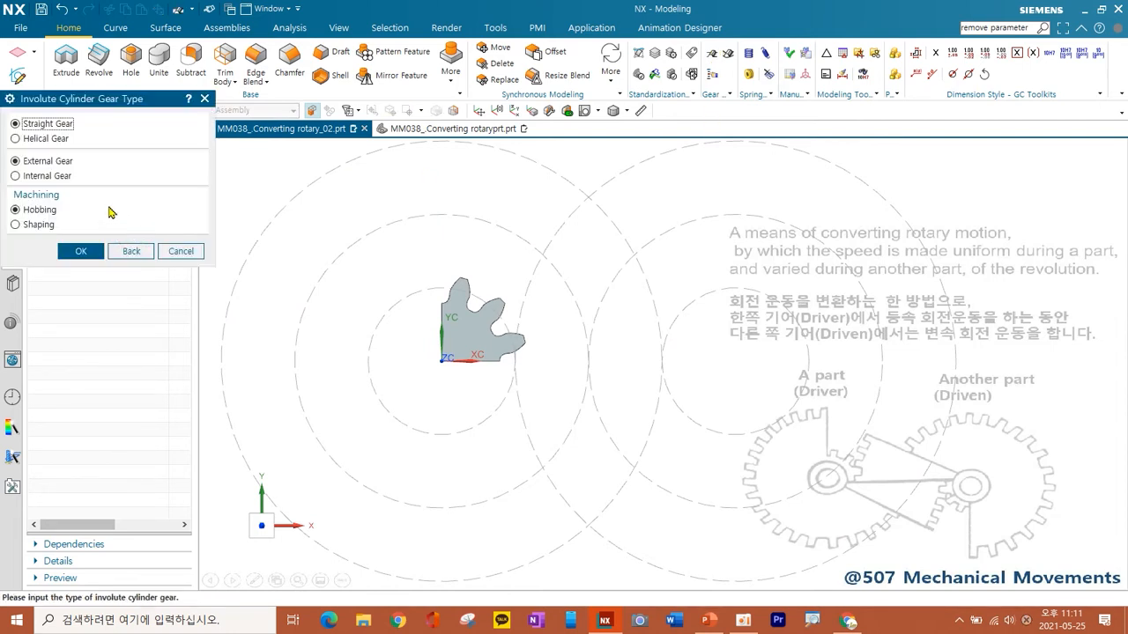
click(87, 252)
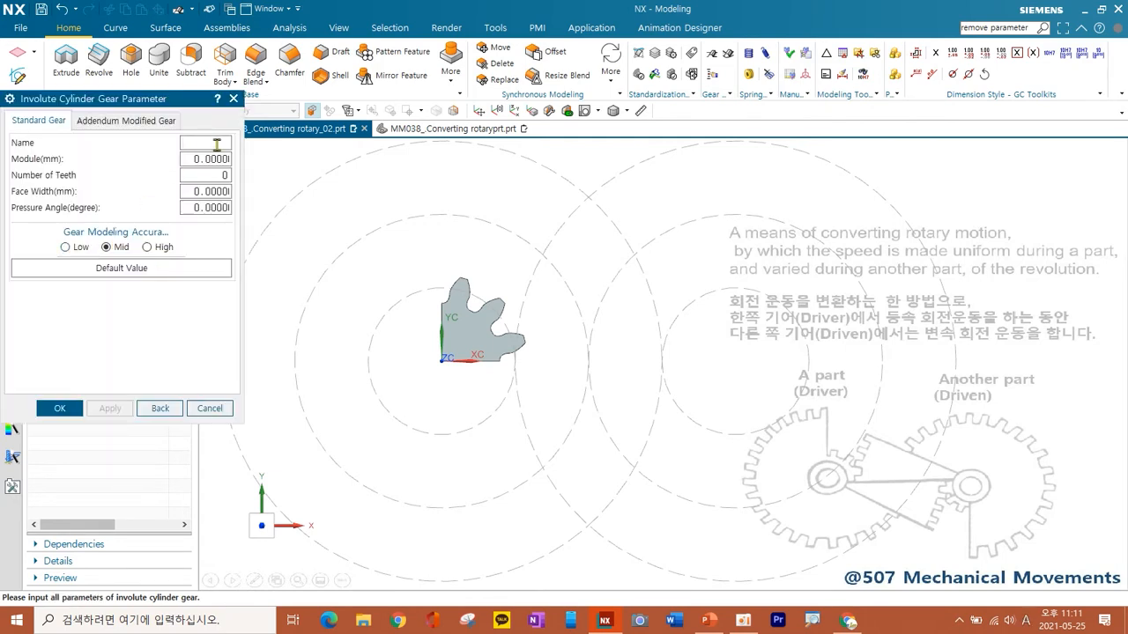
Define the gear as Gear048 with module 2 mm, 24 teeth, 40 mm face width and a 20-degree pressure angle
click(216, 144)
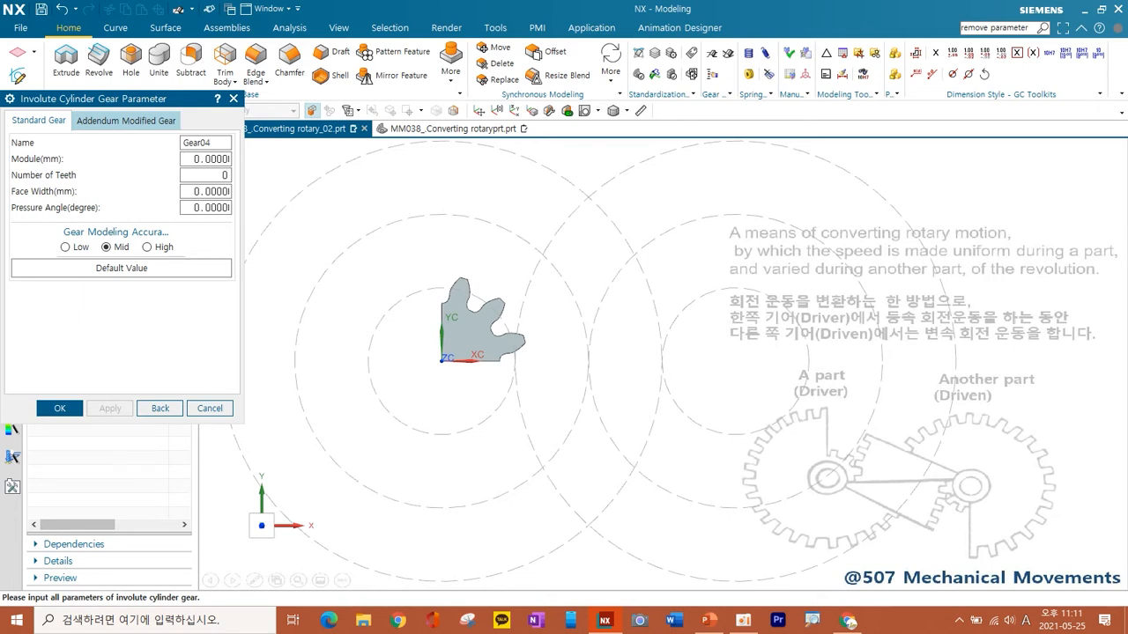
click(201, 159)
text(2)
click(214, 175)
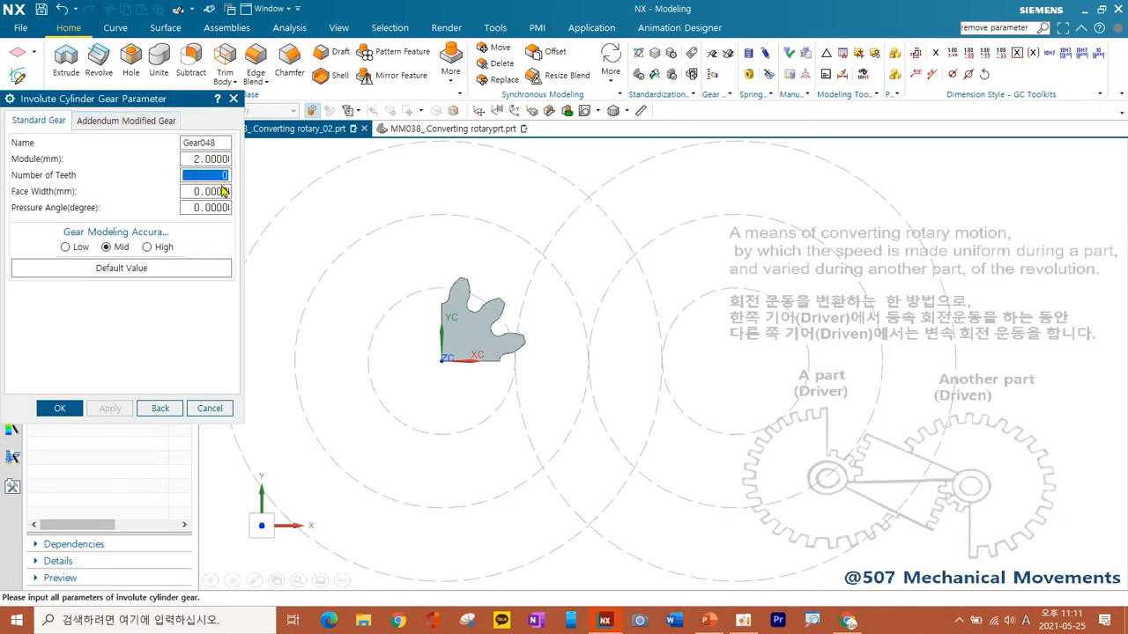
text(24)
click(217, 192)
text(40)
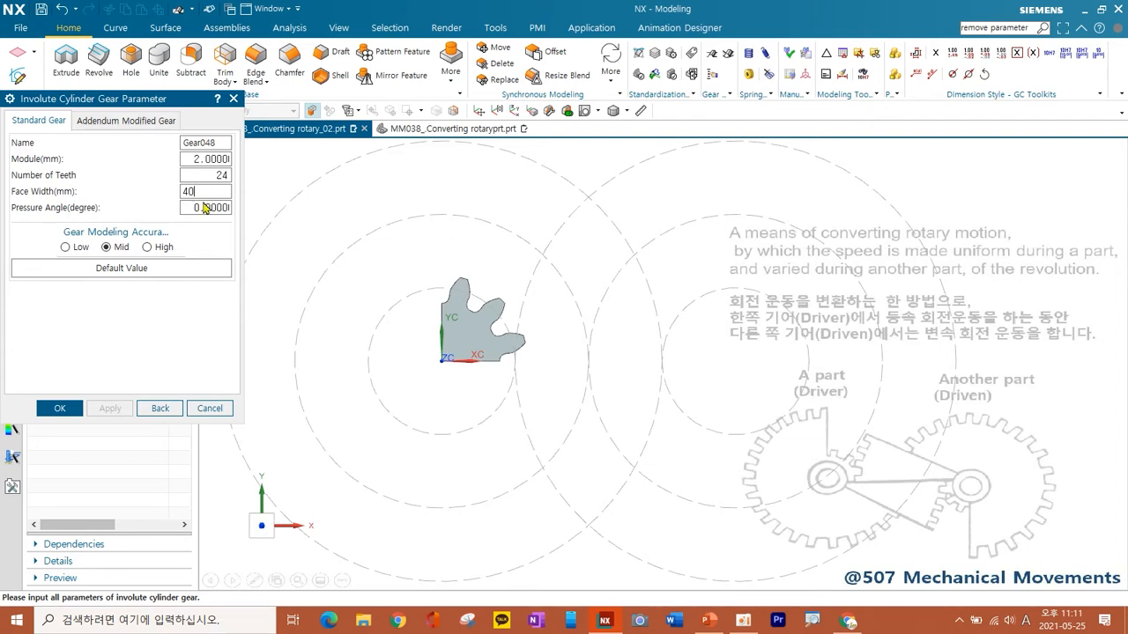
click(204, 207)
text(20)
click(62, 408)
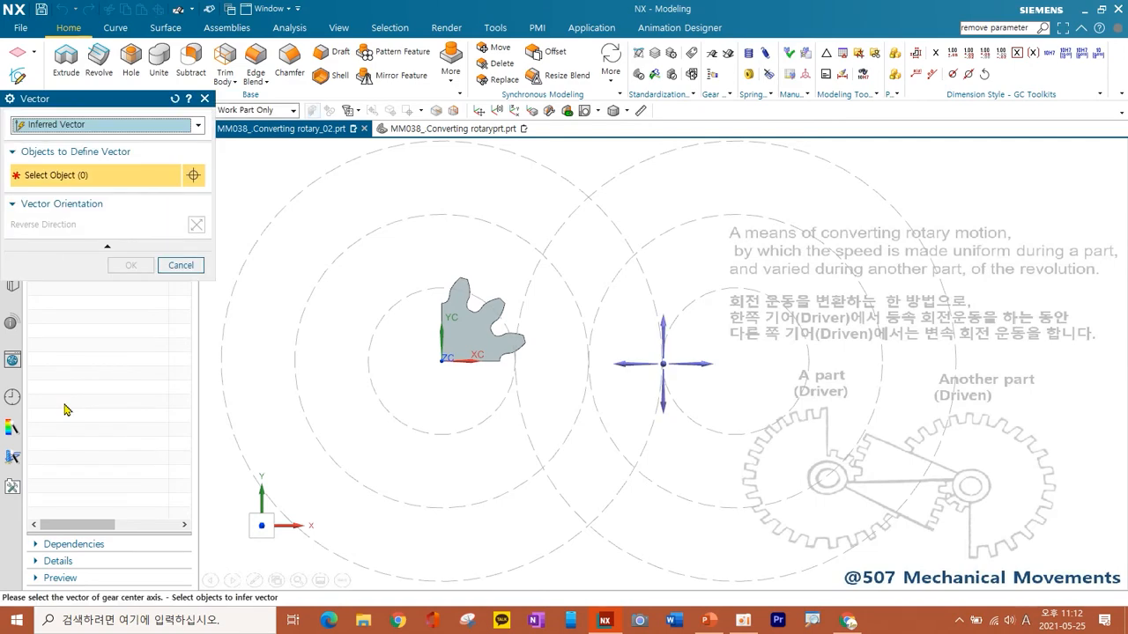
Place the 24-tooth gear at the centre of the first set of reference circles, with its axis along negative Z
middle_drag(535, 408, 582, 381)
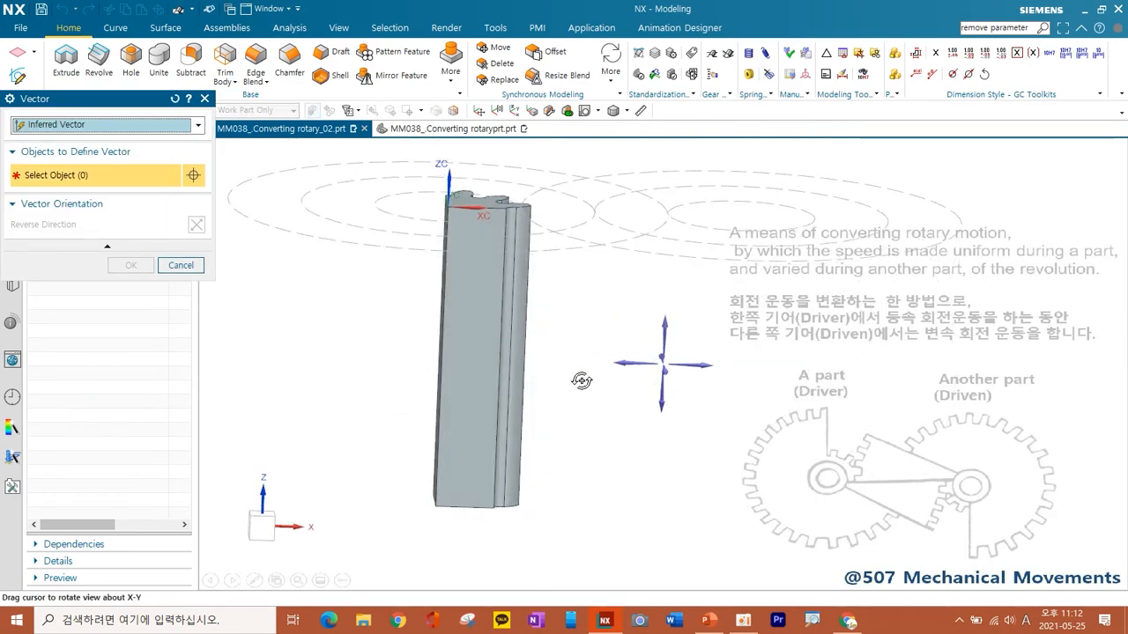
click(662, 396)
mouse_move(506, 312)
middle_down()
mouse_move(511, 346)
mouse_move(518, 327)
middle_up()
click(128, 264)
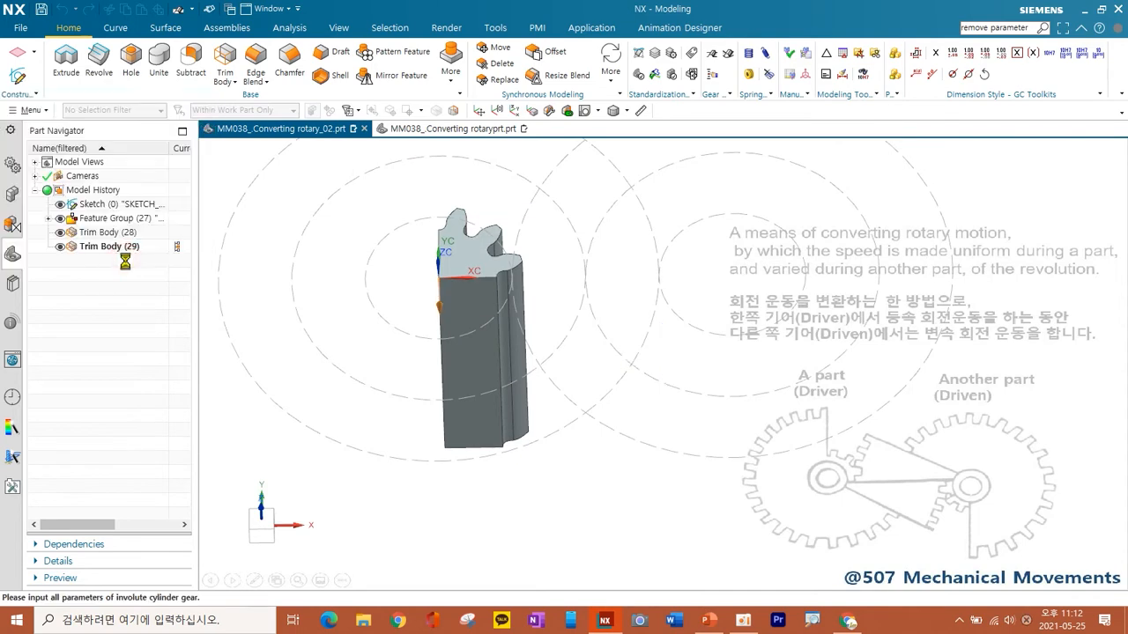
click(393, 231)
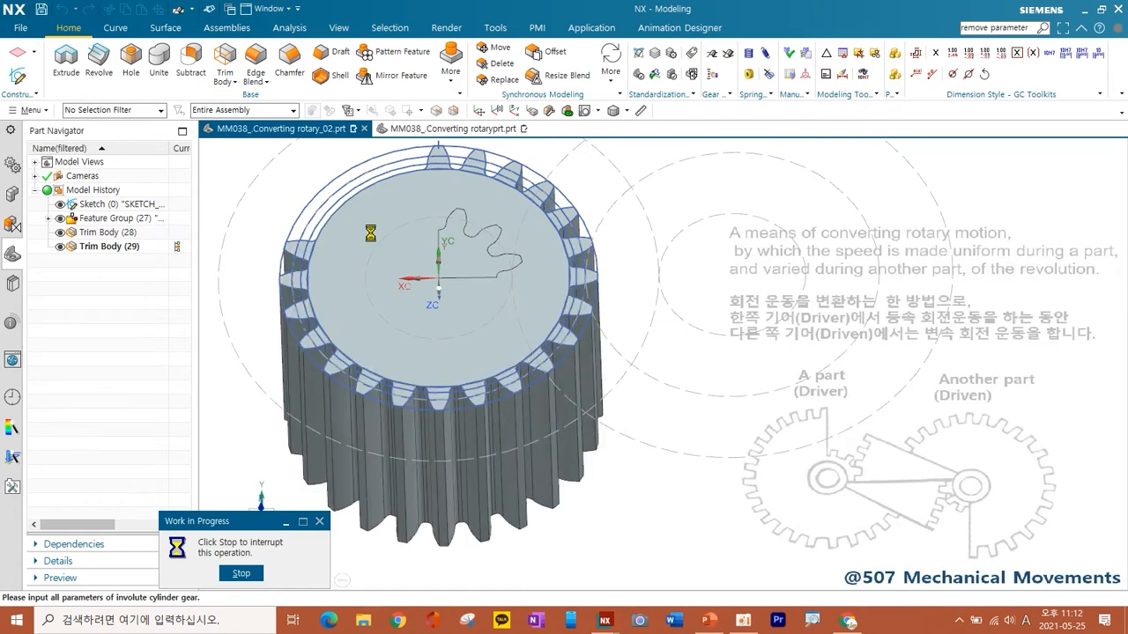
key(F8)
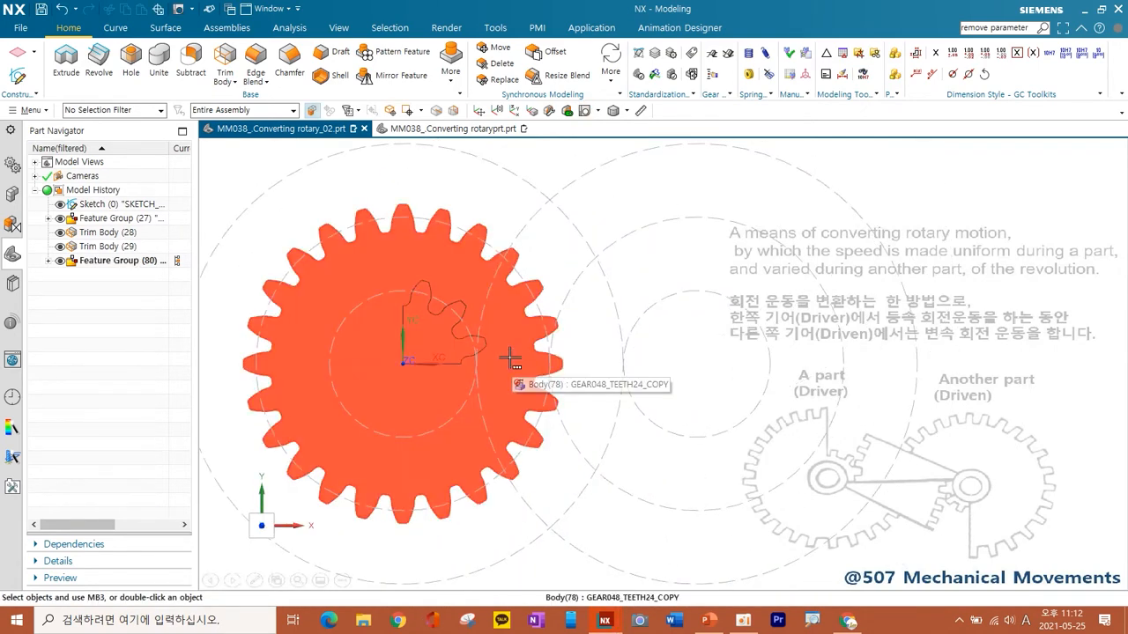
shift+middle_drag(584, 398, 616, 388)
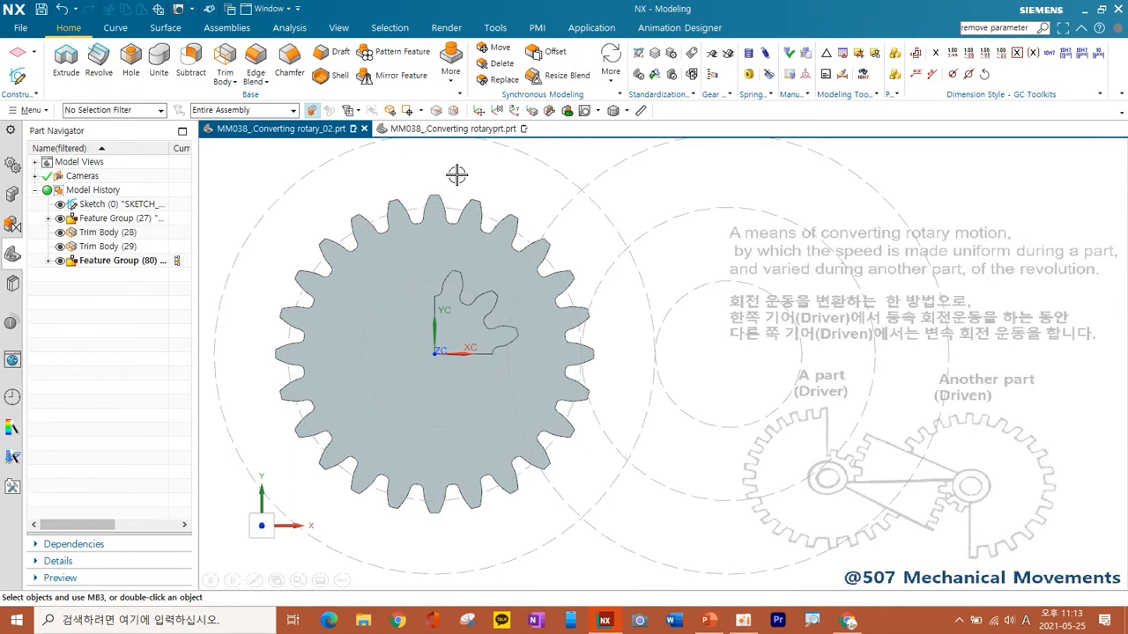
Rotate the original 24-tooth gear body 360/24/2 degrees about the Z-axis through the centre of its reference circles
click(496, 27)
click(21, 66)
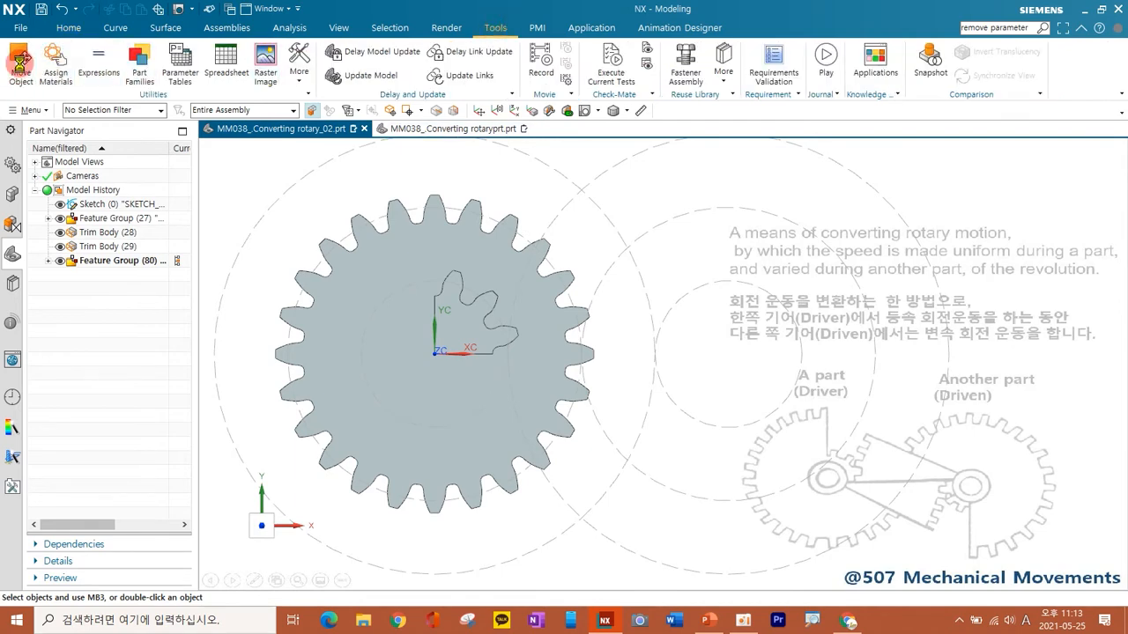
click(378, 257)
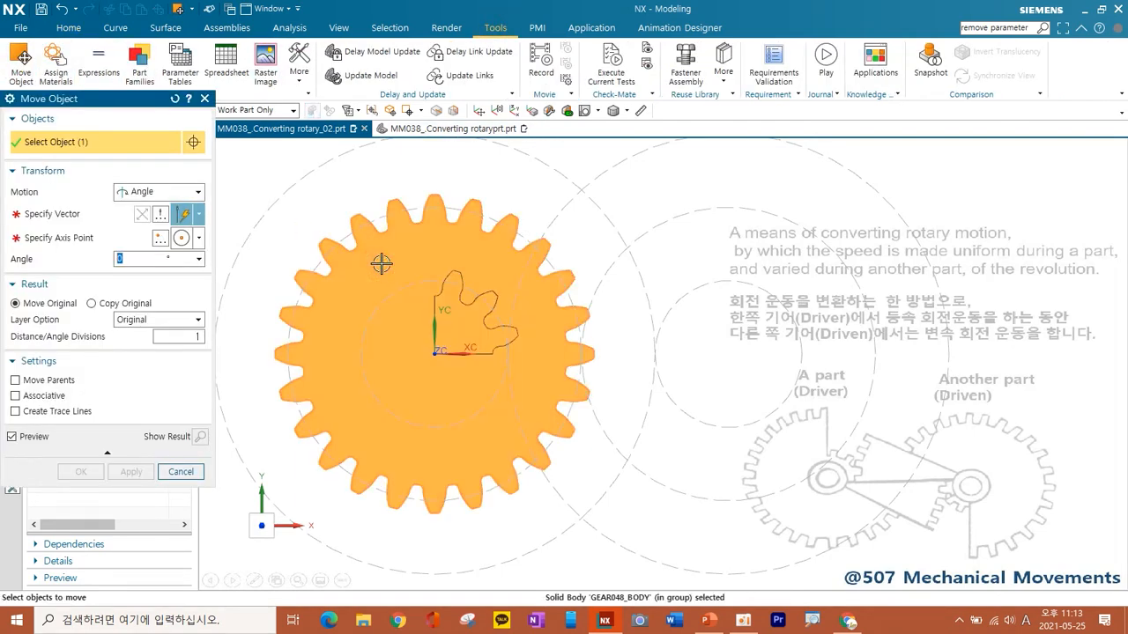
click(49, 216)
mouse_move(708, 393)
middle_down()
mouse_move(708, 420)
mouse_move(721, 408)
middle_up()
click(670, 371)
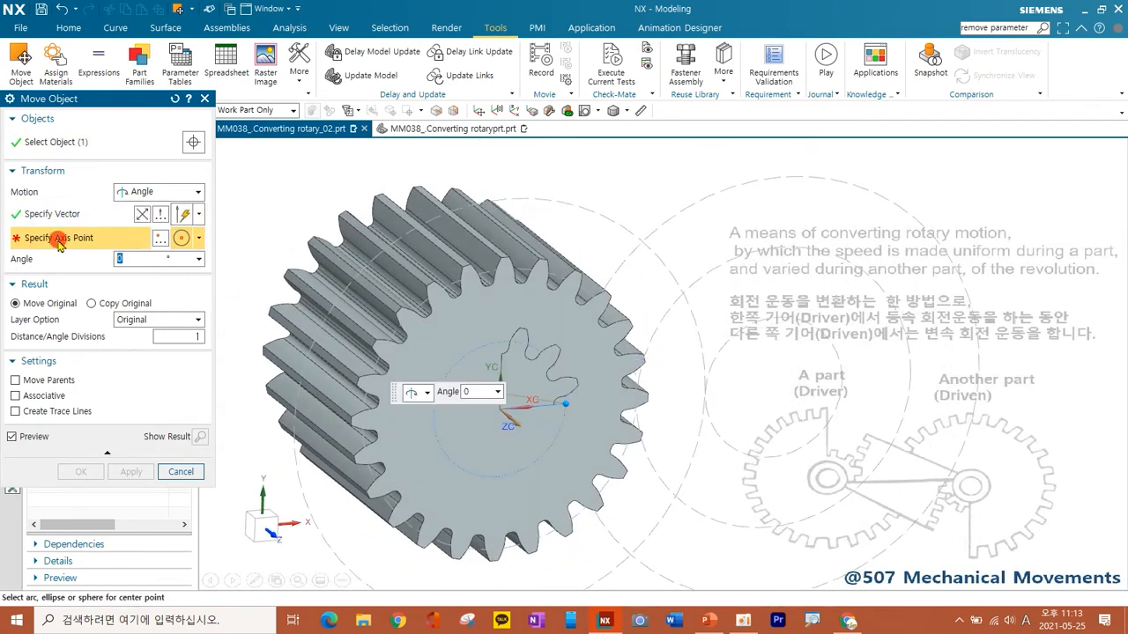
click(614, 229)
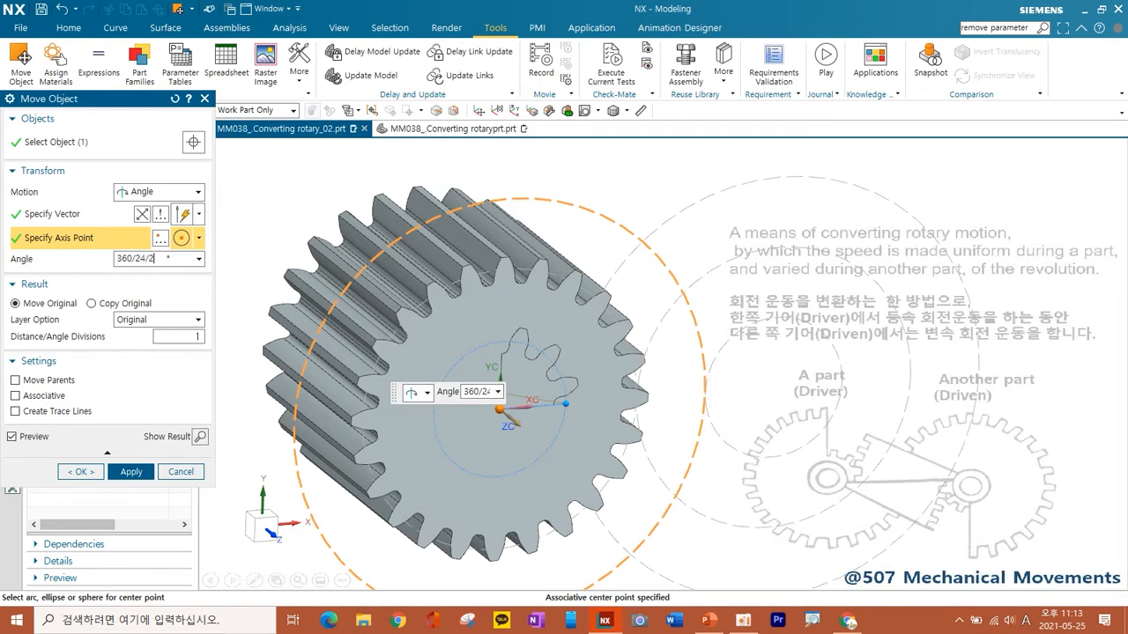
key(Return)
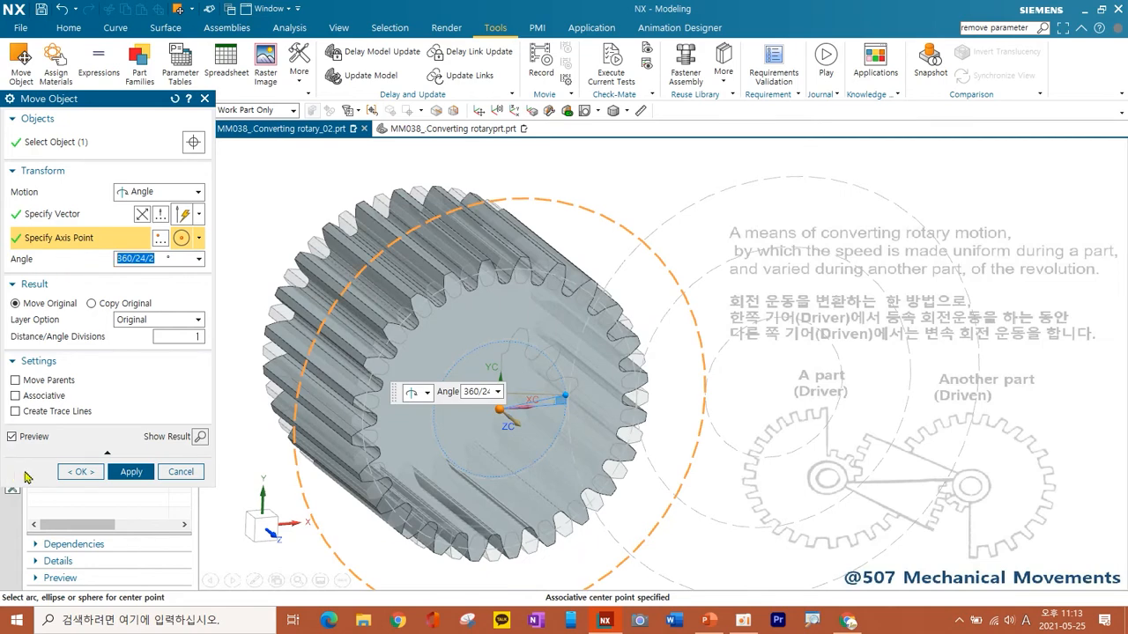
click(130, 474)
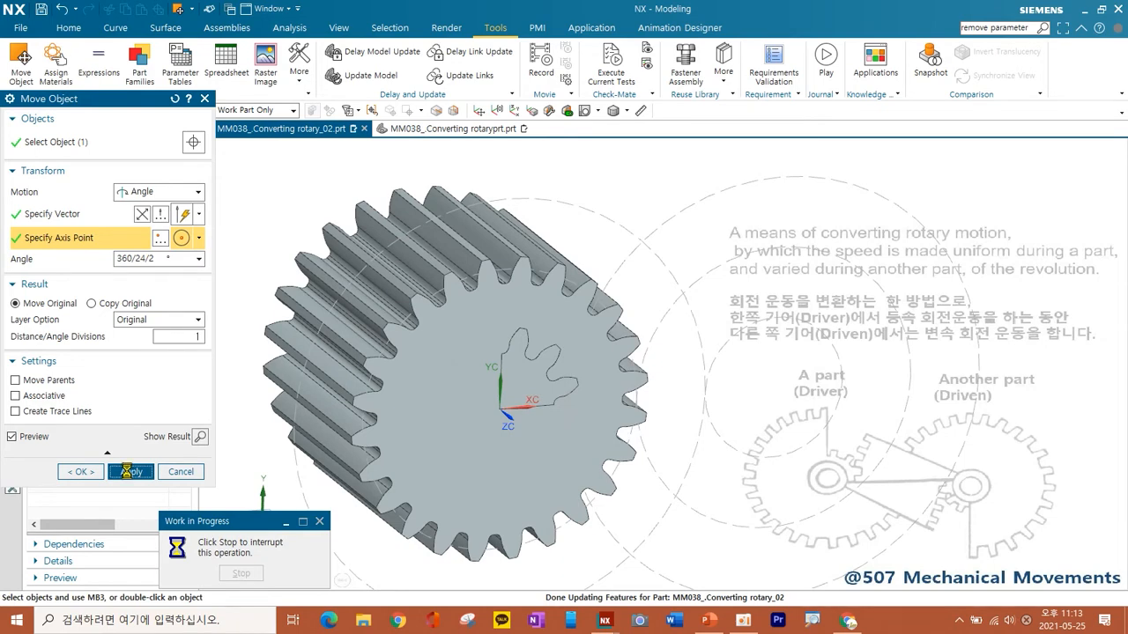
click(179, 473)
click(585, 111)
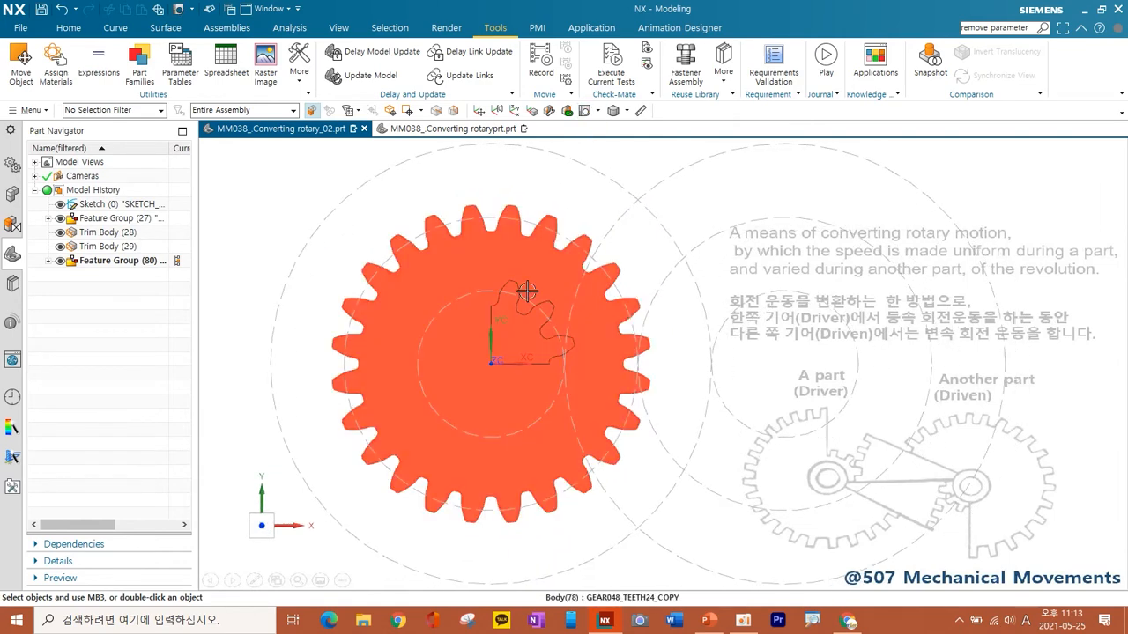
Split the 24-tooth gear body into two halves with a new XC plane through the origin
click(69, 28)
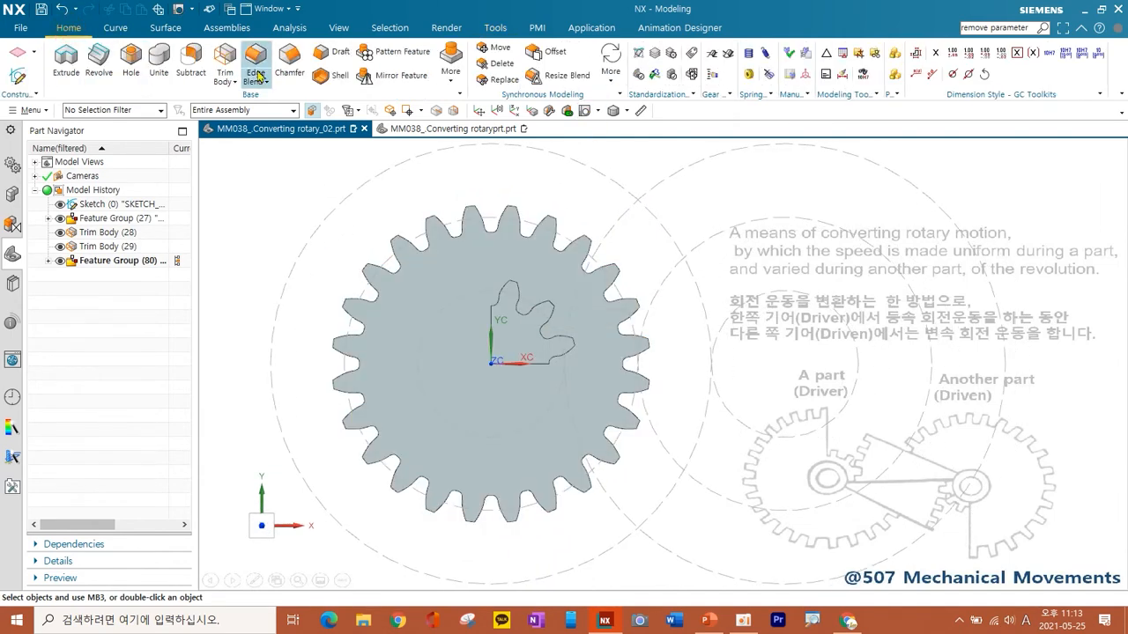
click(450, 72)
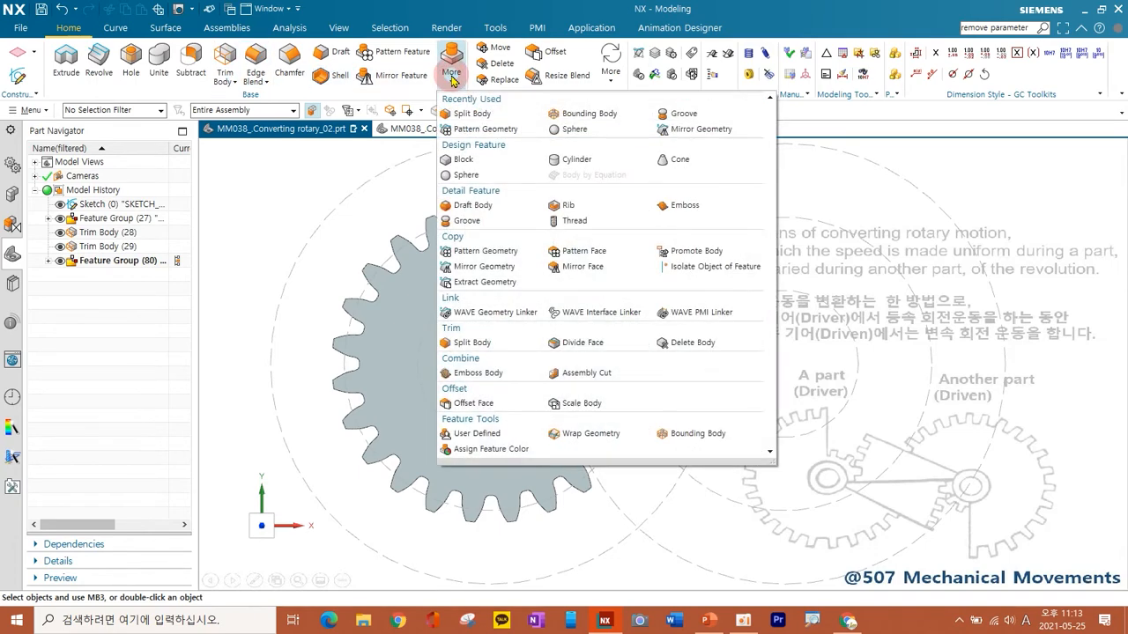
click(483, 342)
click(430, 339)
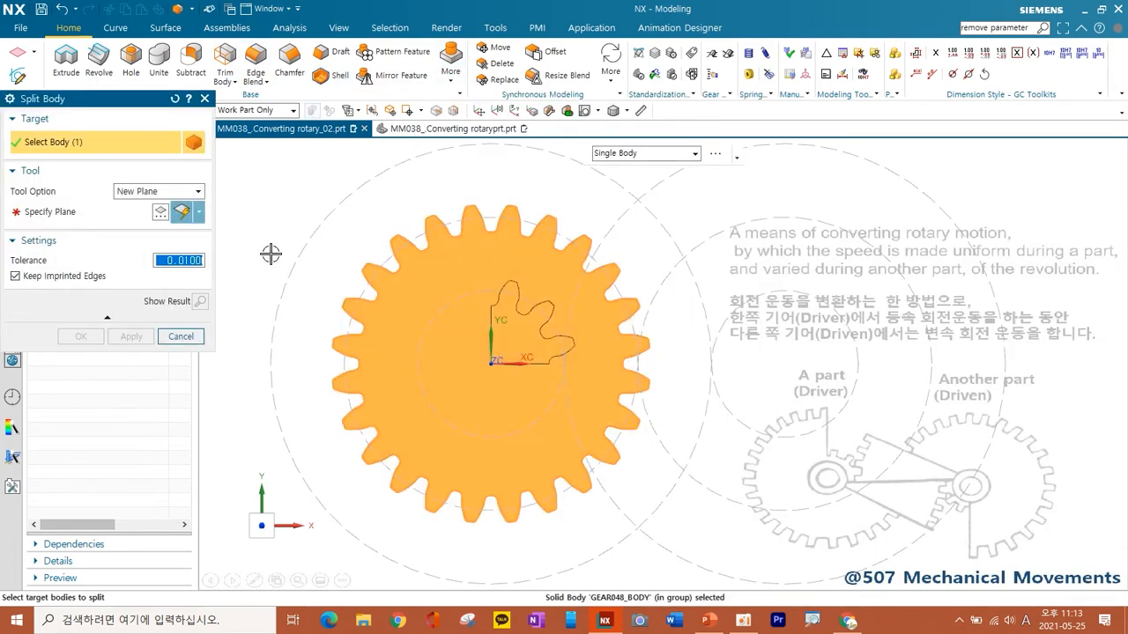
click(48, 212)
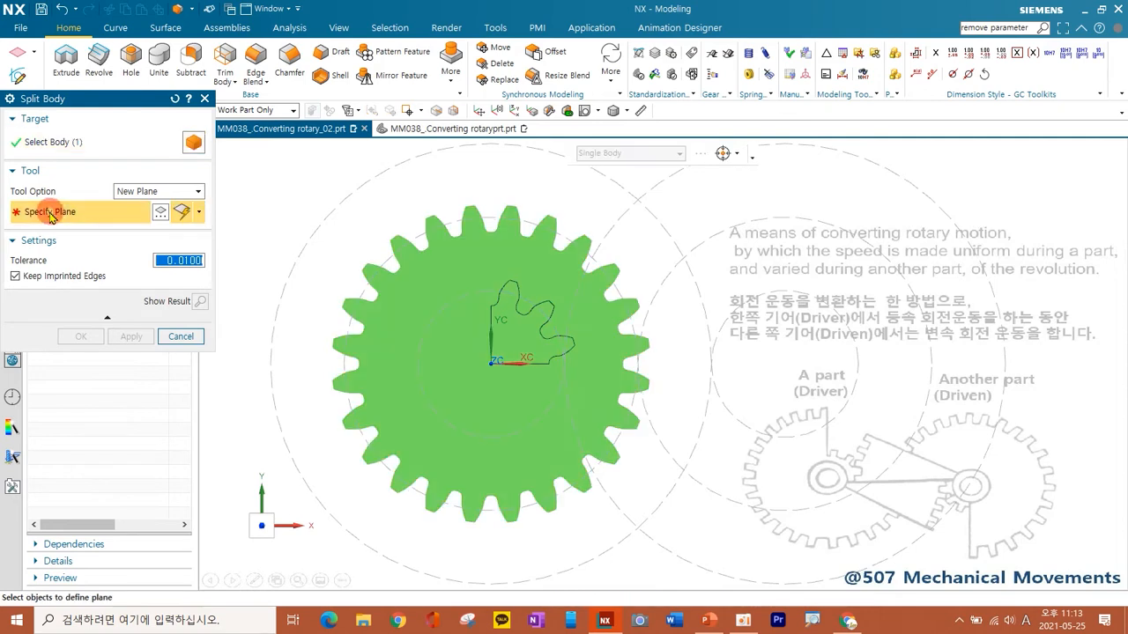
click(198, 212)
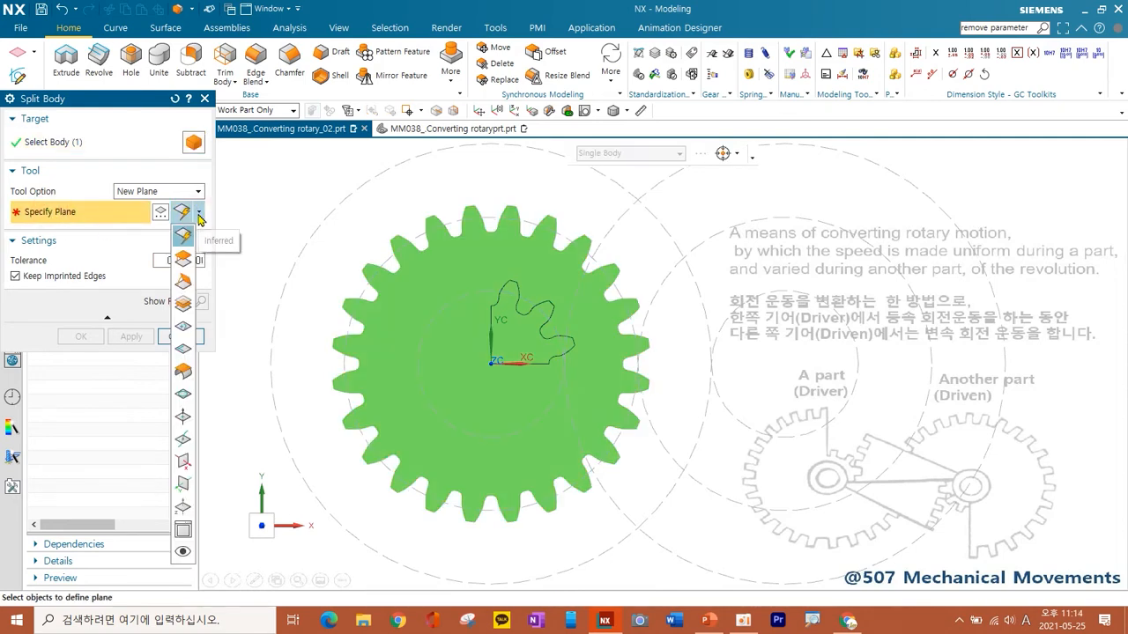
click(180, 466)
click(130, 337)
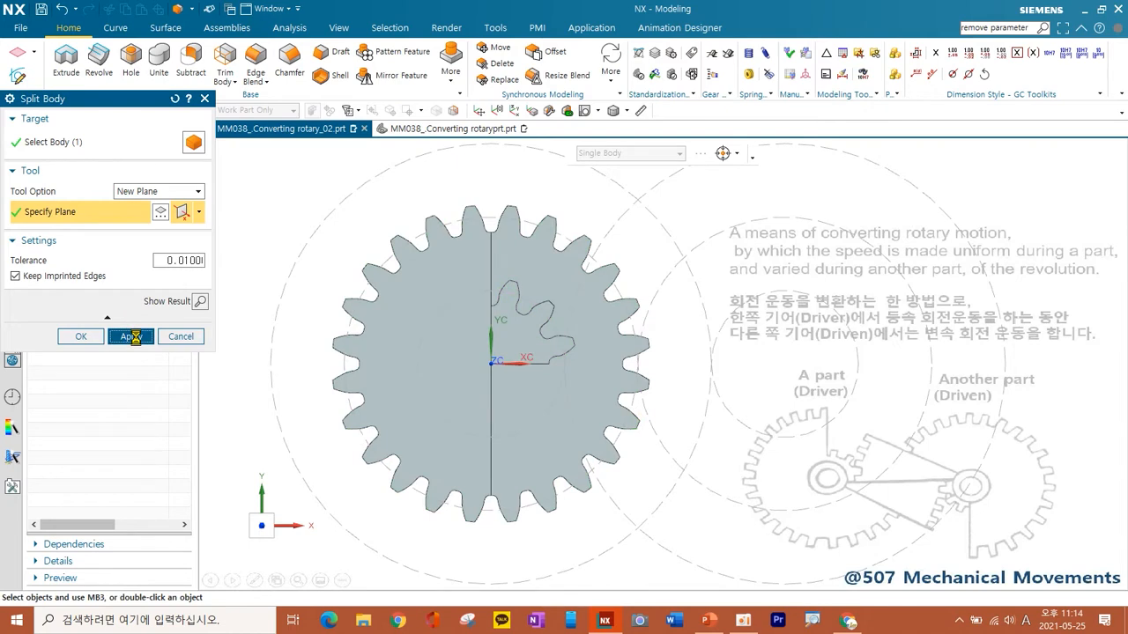
Split the positive-X half of the large gear with a new YC plane through the origin
click(569, 397)
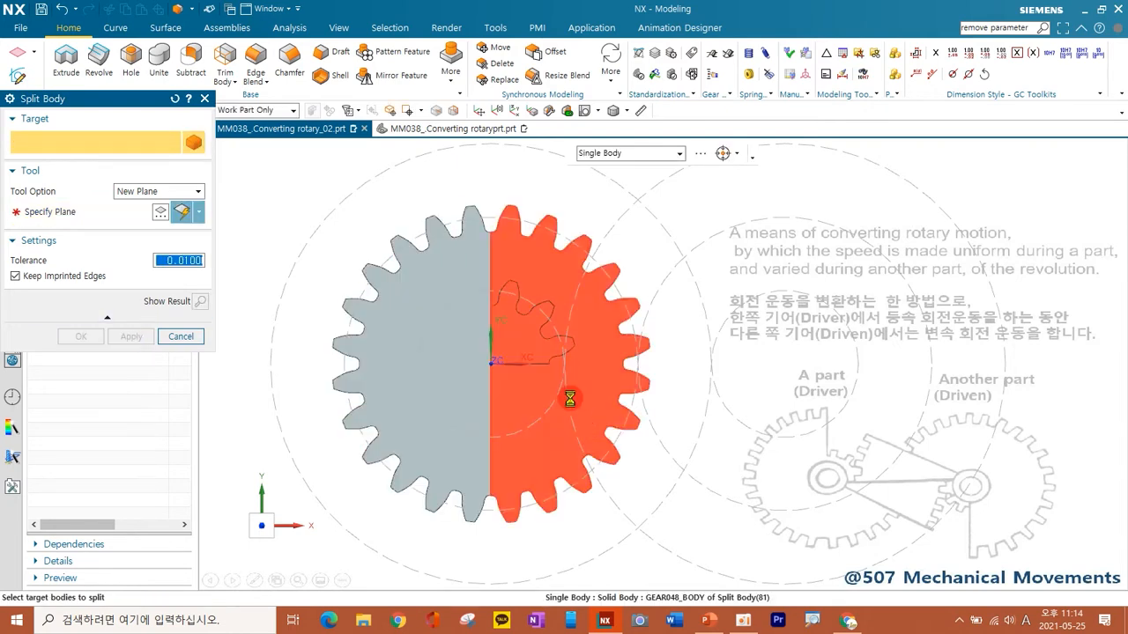
click(97, 218)
click(199, 212)
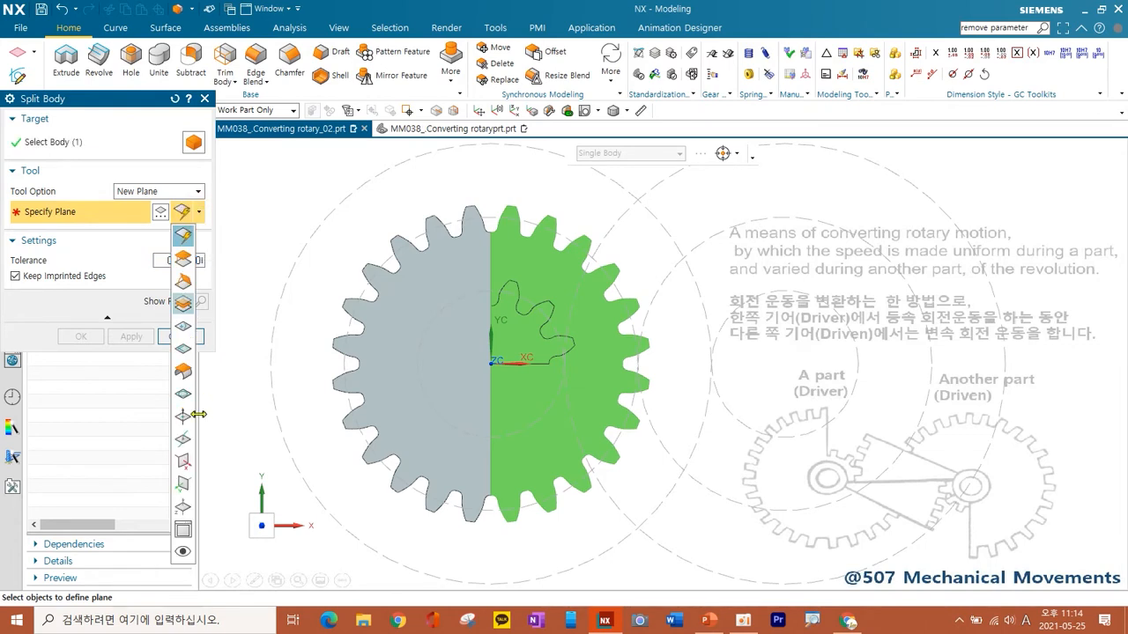
click(181, 484)
click(128, 335)
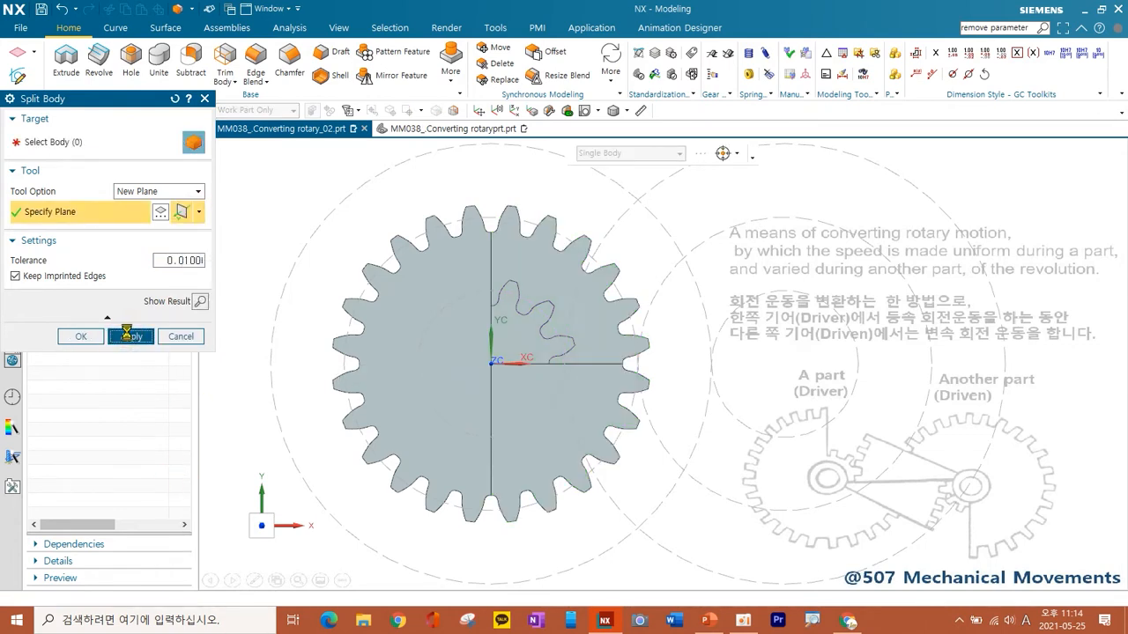
click(180, 336)
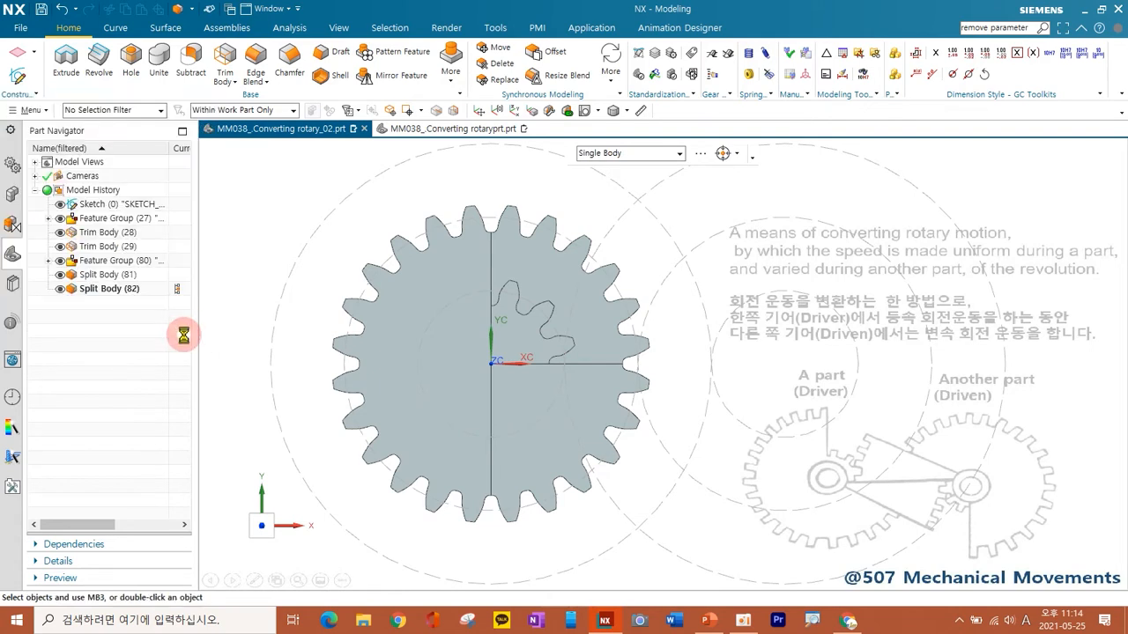
Find the Remove Parameters command and remove the parameters from all four gear bodies
click(1003, 28)
click(1004, 30)
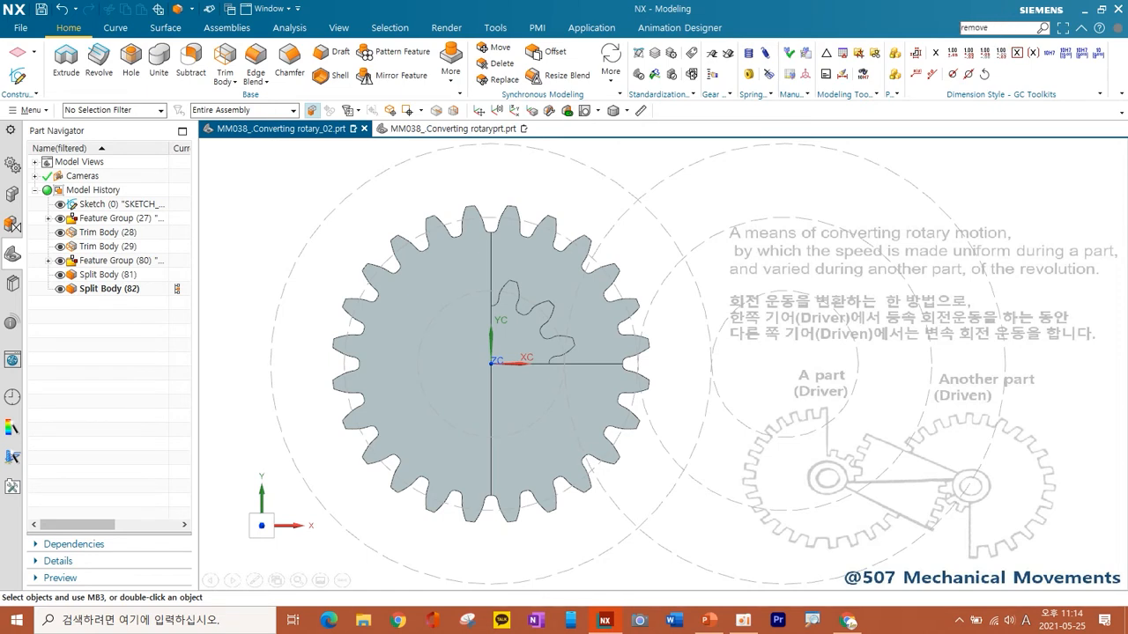
text(er)
key(Return)
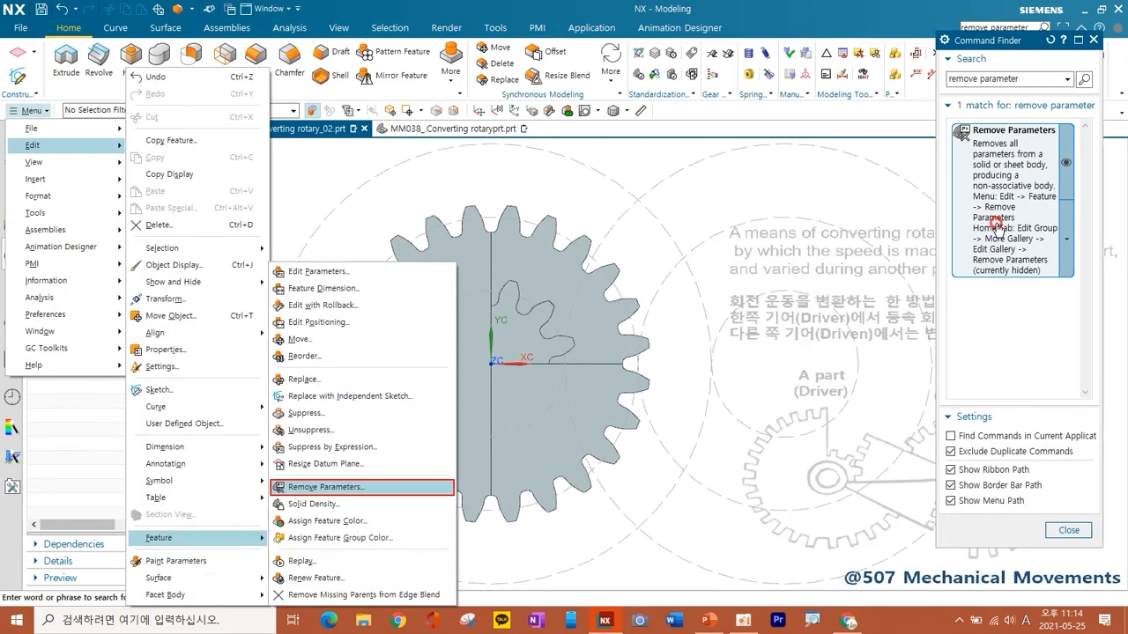
click(994, 223)
drag(321, 164, 701, 543)
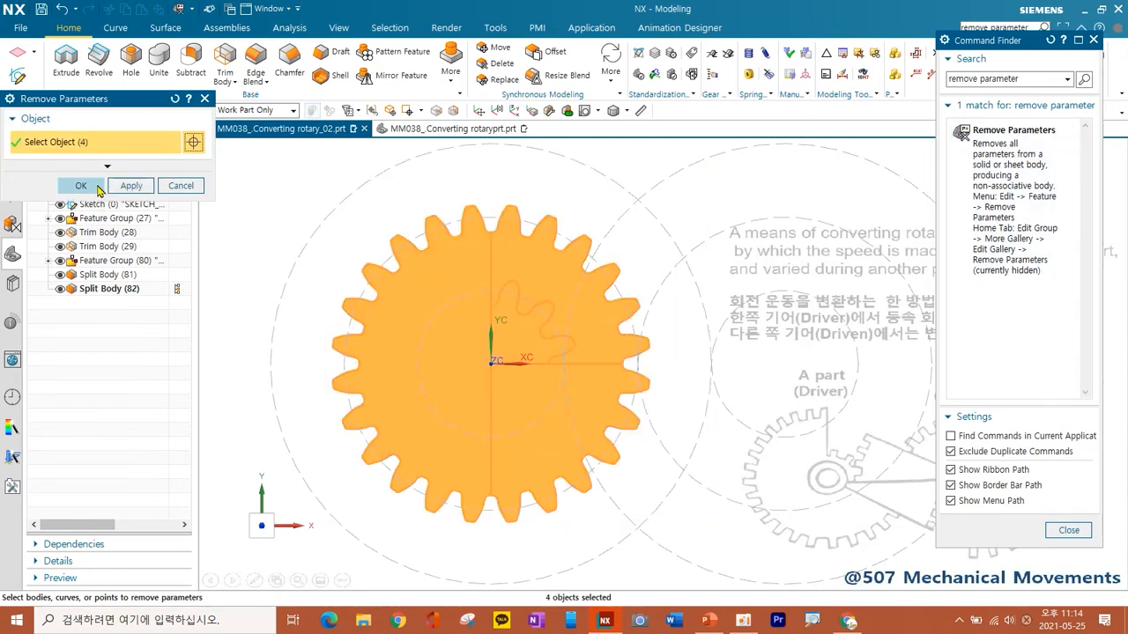
click(81, 186)
click(459, 327)
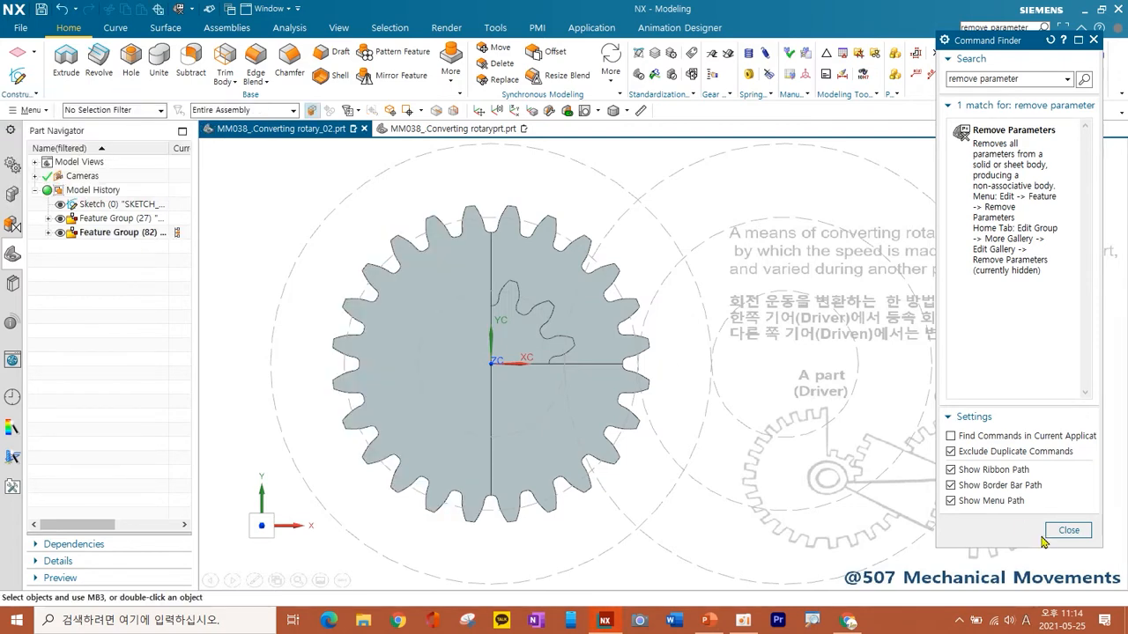
click(1067, 530)
Delete the large gear's quarter body on the positive X and positive Y side
key(ctrl+d)
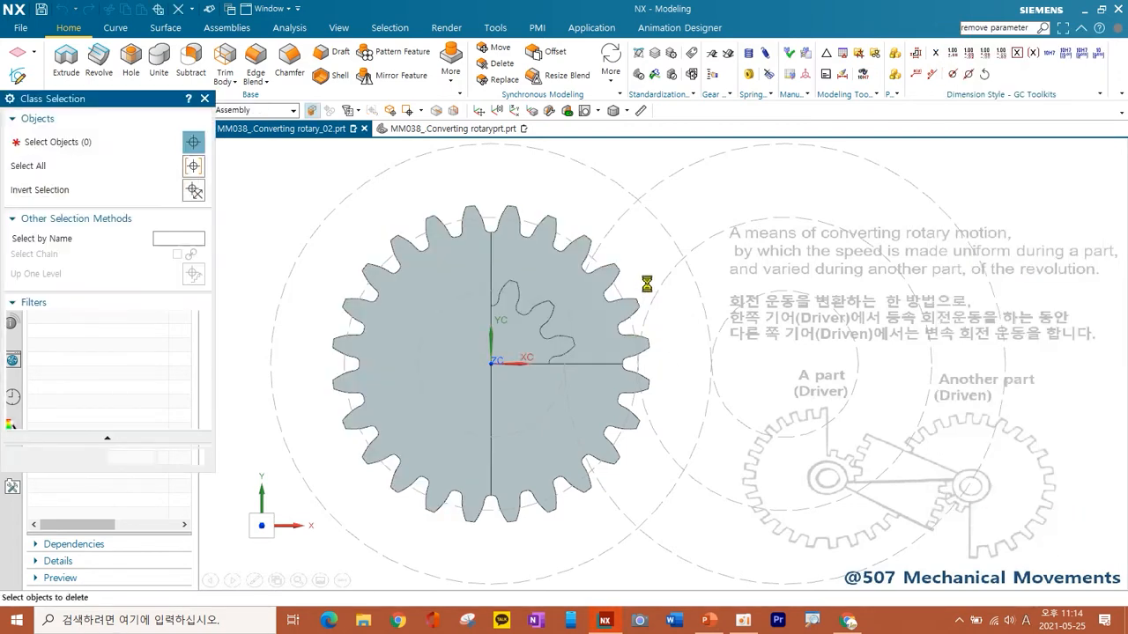
click(559, 262)
click(131, 458)
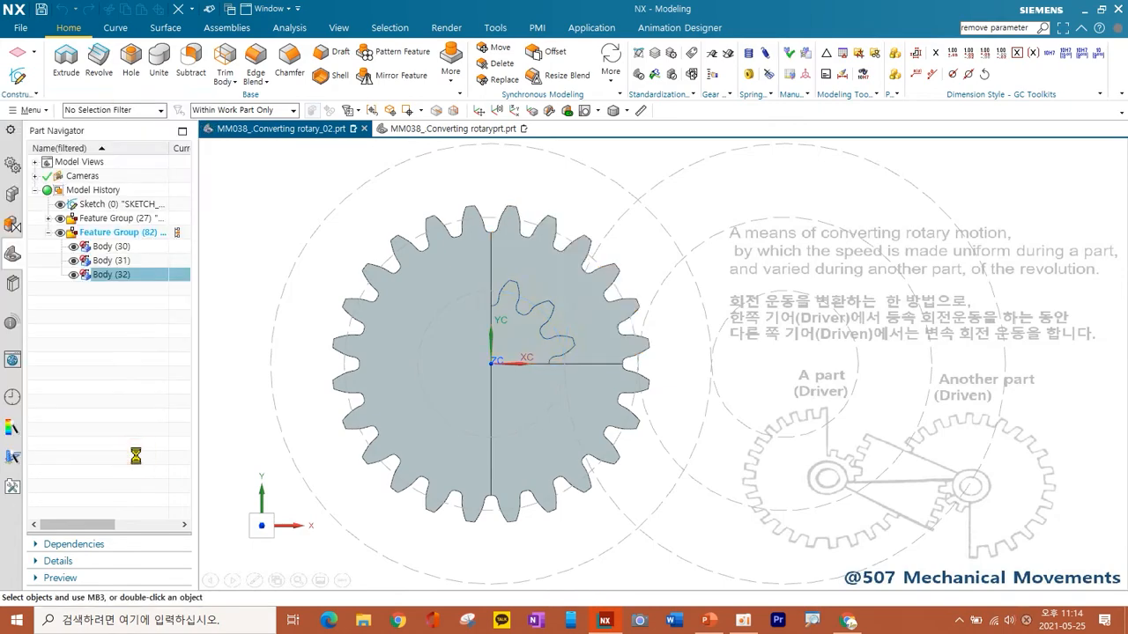
Unite the large gear's negative-X half with its remaining quarter into one three-quarter gear body
middle_drag(471, 415, 540, 398)
click(159, 62)
click(424, 285)
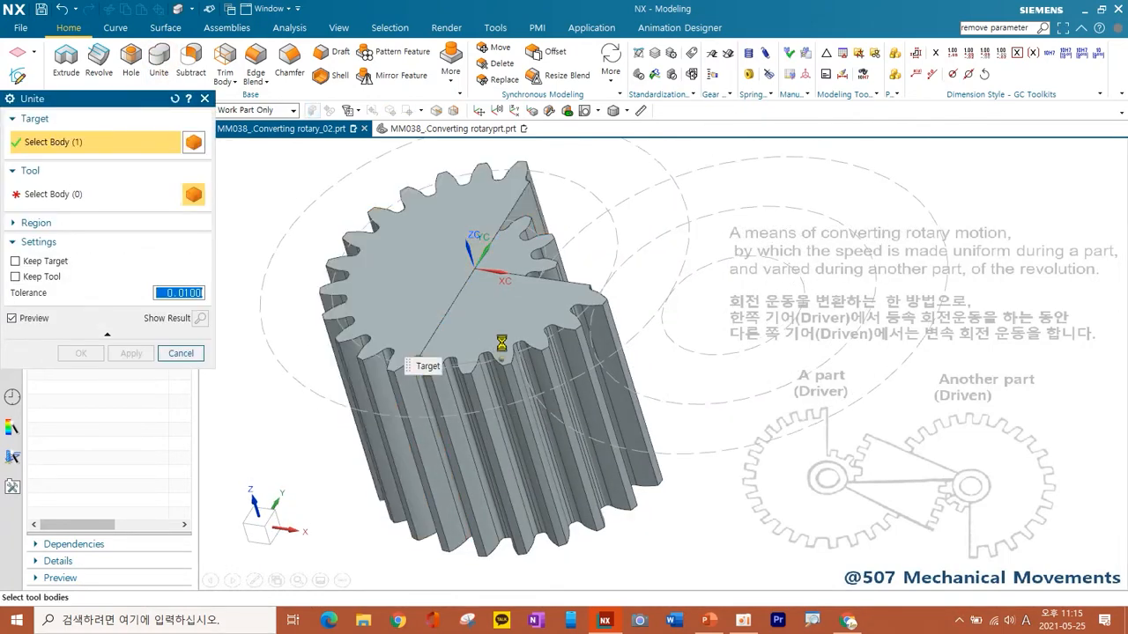
click(501, 344)
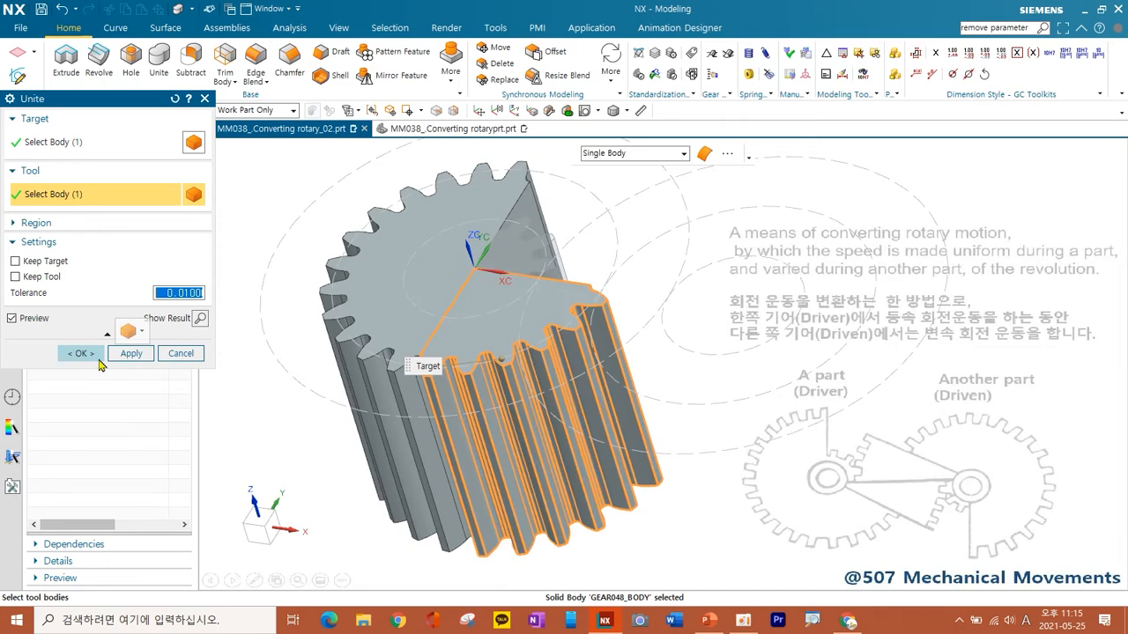
click(80, 354)
middle_drag(528, 370, 520, 247)
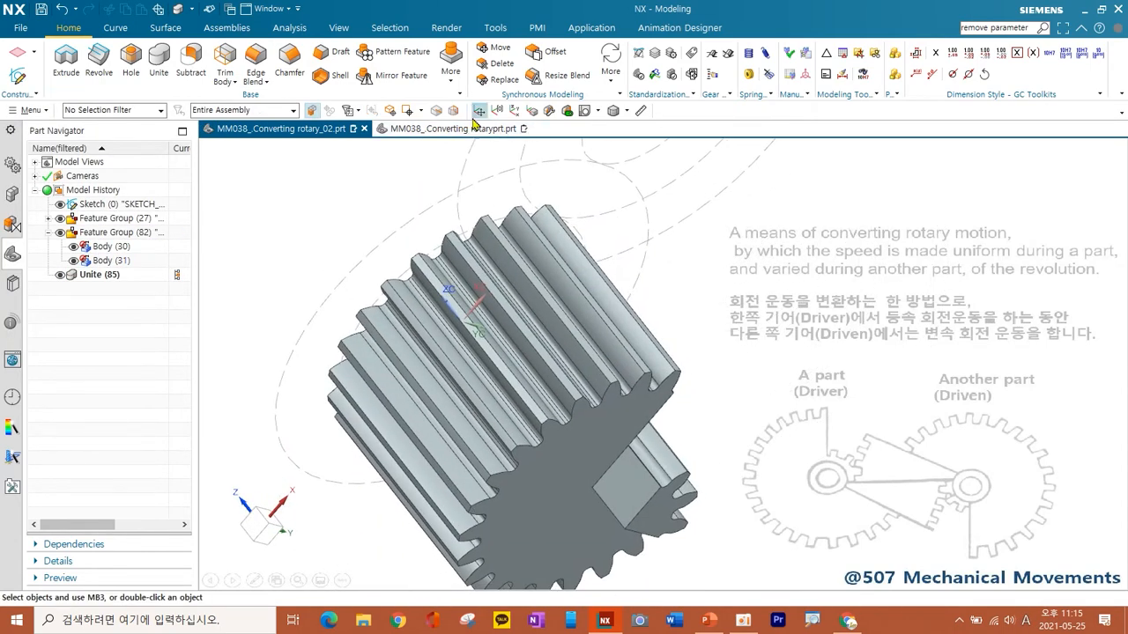
Offset the end face of the three-quarter gear by -10 mm with Offset Region
click(541, 75)
click(564, 460)
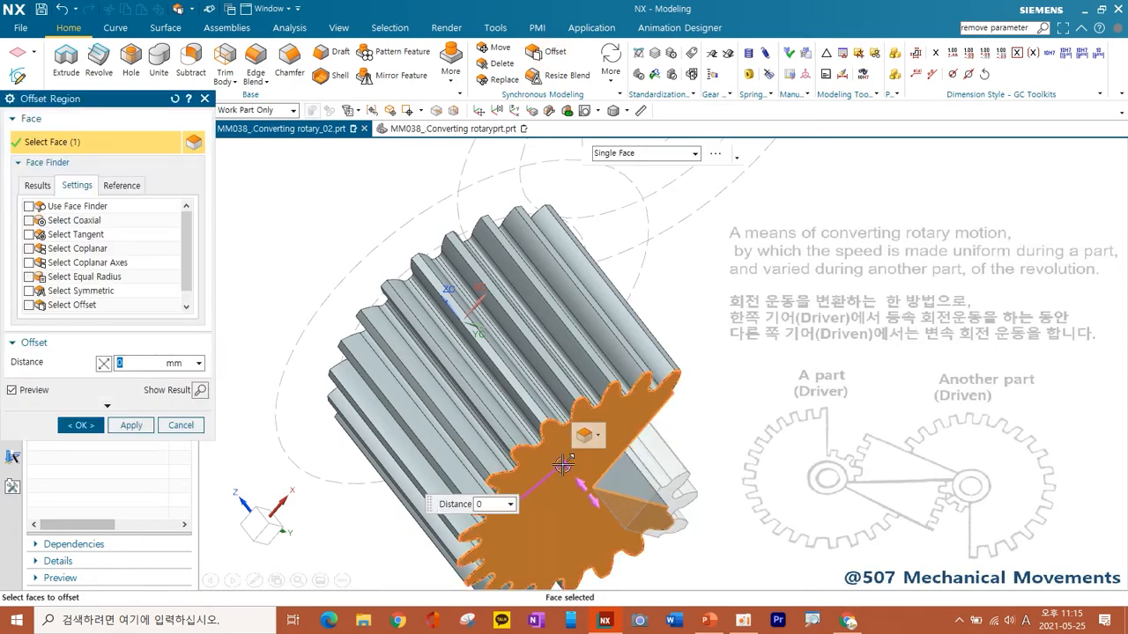
text(-10)
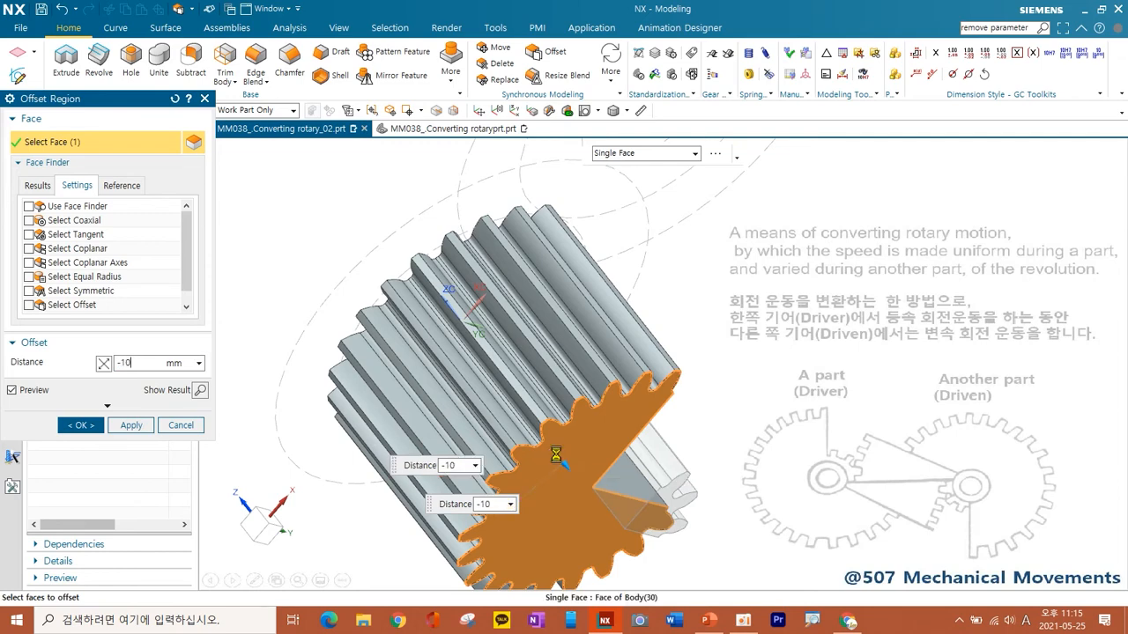
click(81, 426)
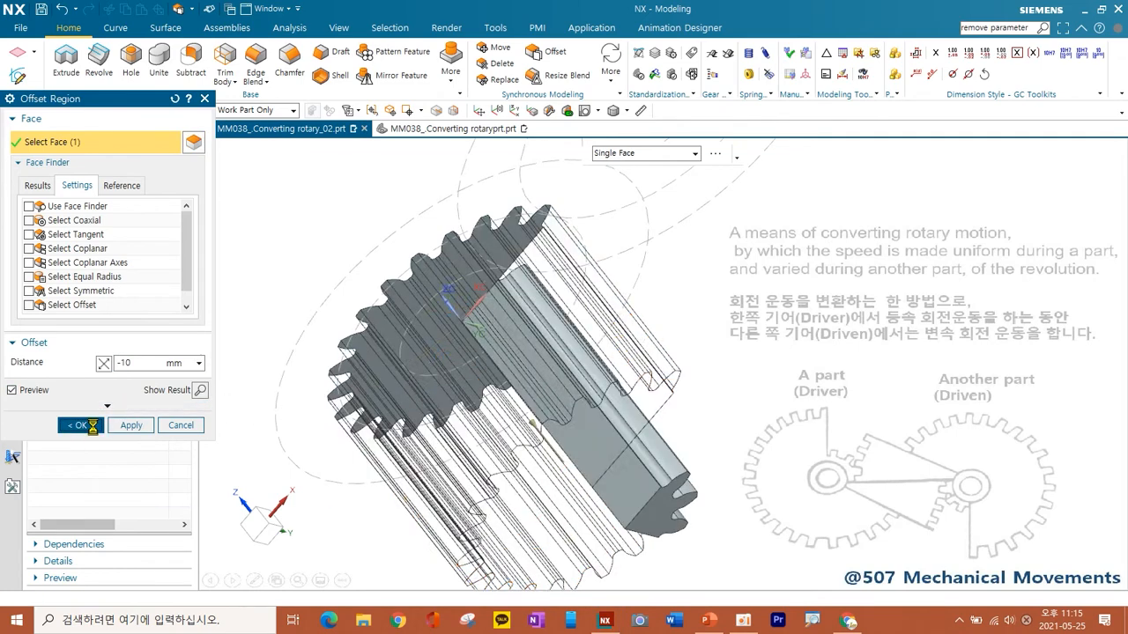
middle_drag(549, 461, 579, 373)
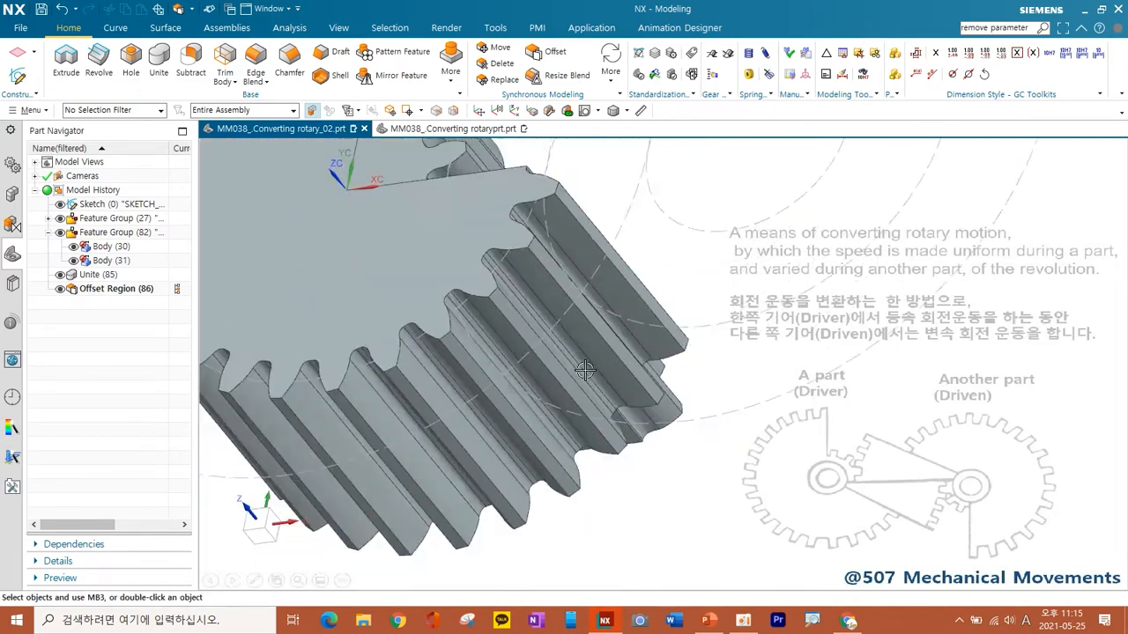
Define a new involute cylinder gear with module 2 mm, 36 teeth, 20 mm face width and 20° pressure angle
click(579, 116)
shift+middle_drag(655, 327, 617, 347)
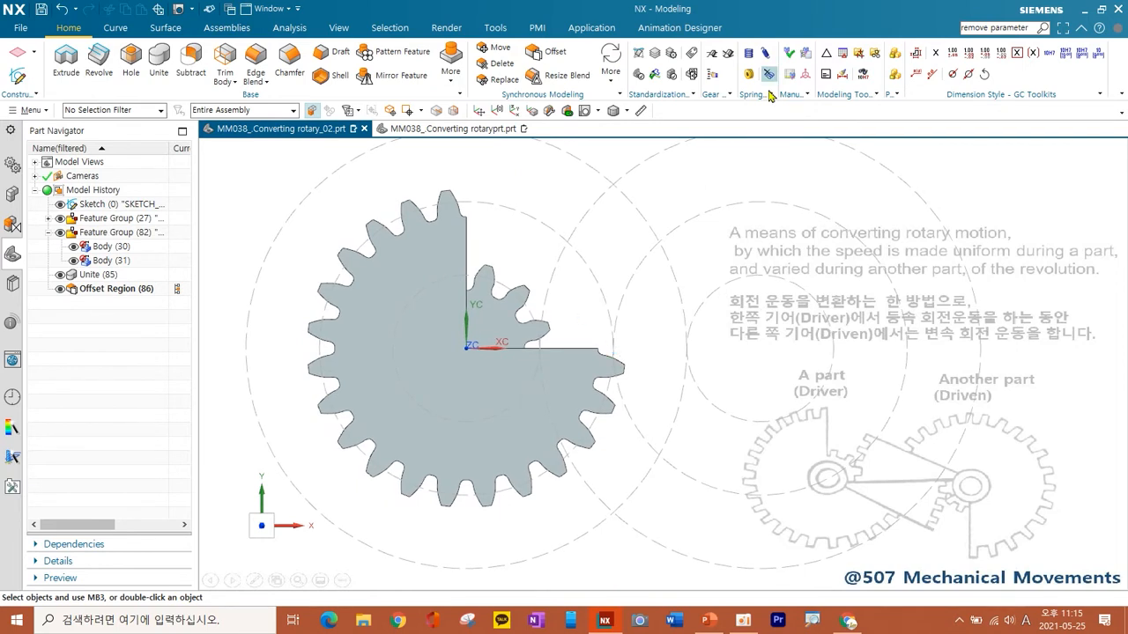
click(707, 58)
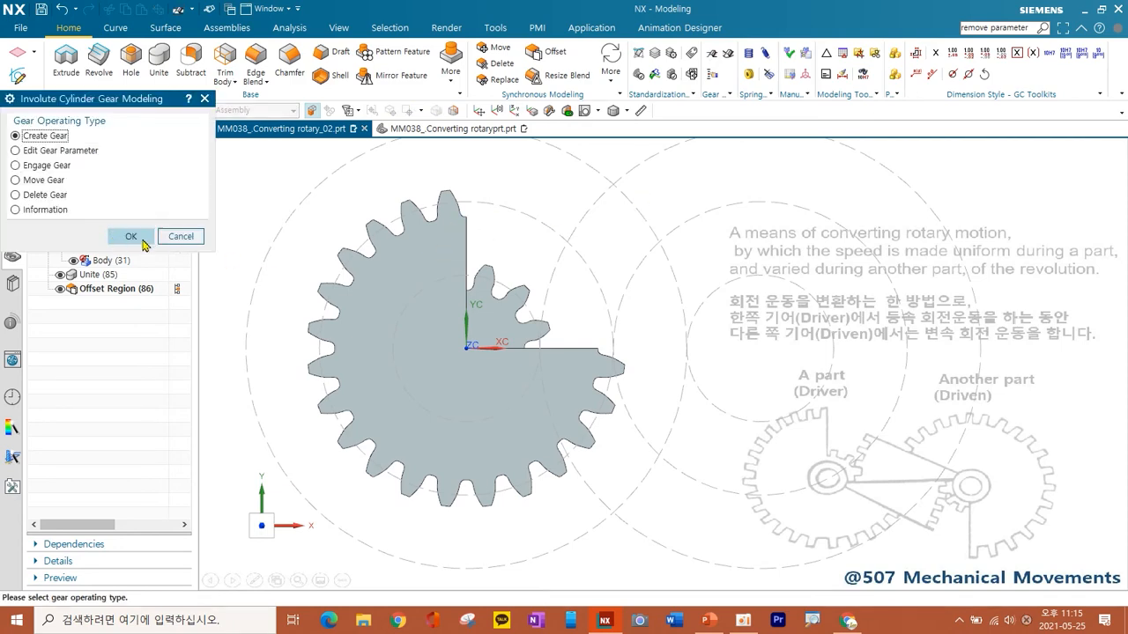
click(139, 238)
click(89, 252)
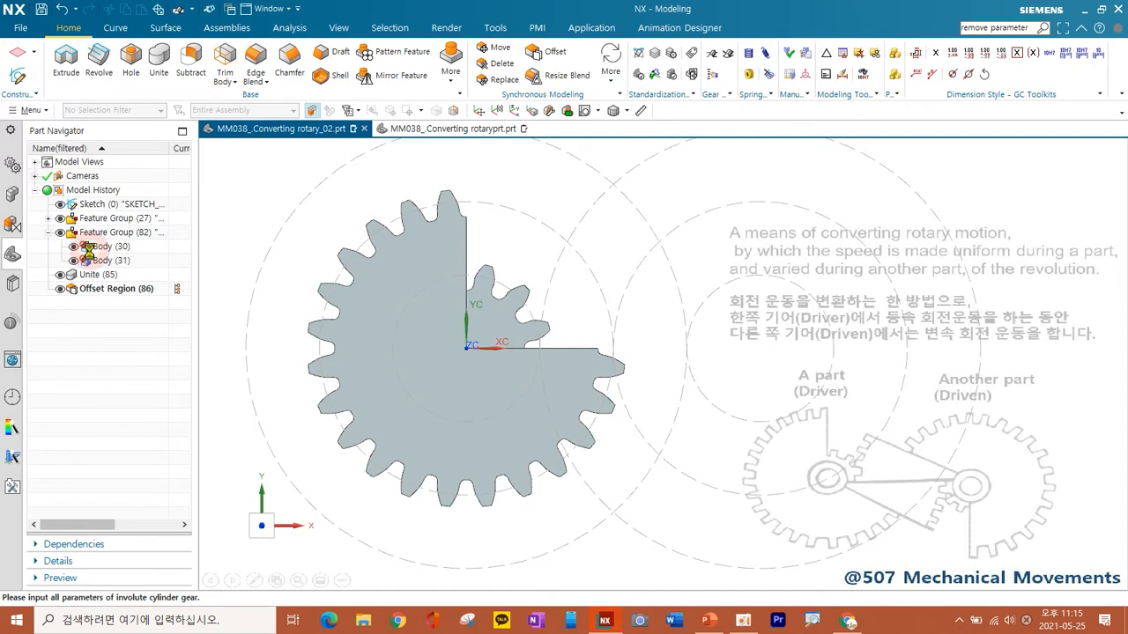
click(214, 144)
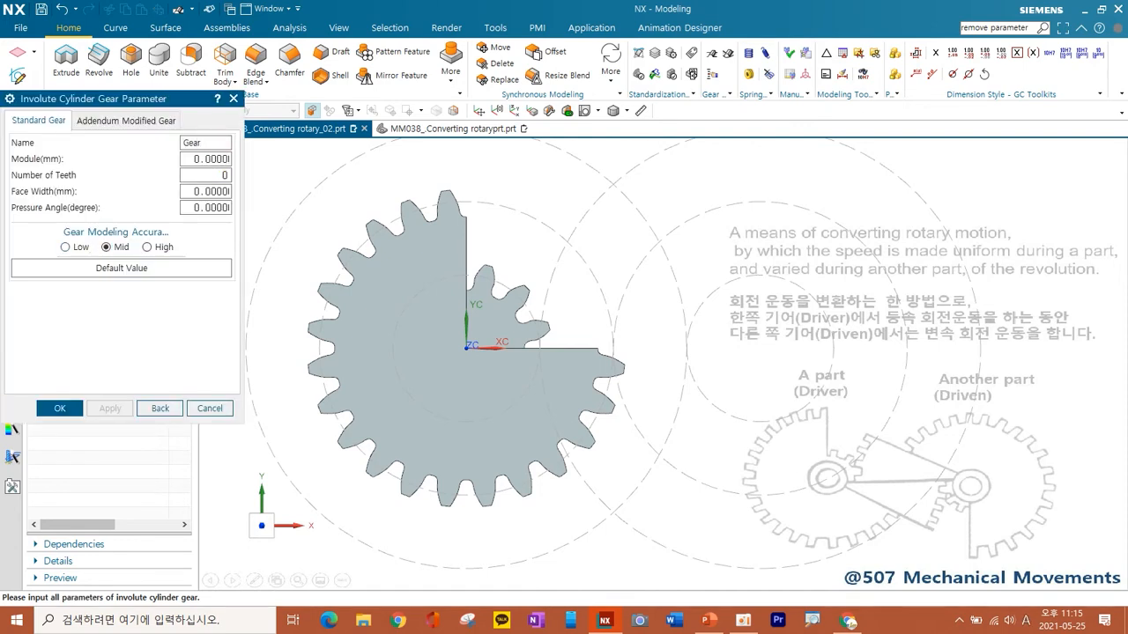
click(203, 161)
text(2)
click(205, 173)
text(36)
click(209, 191)
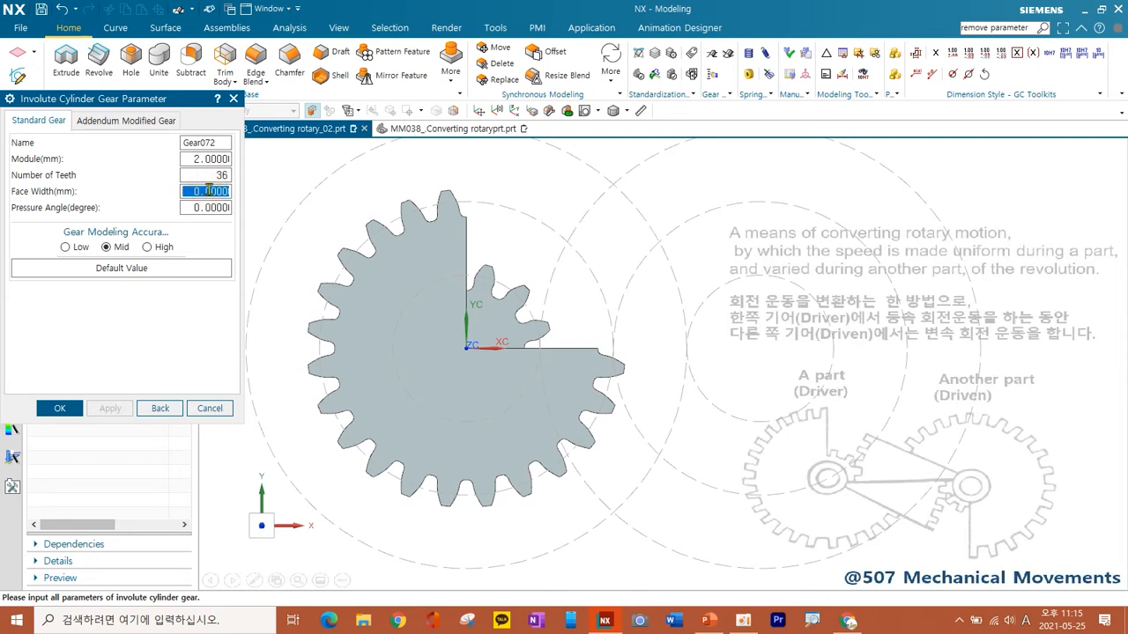
text(2)
click(228, 207)
text(2)
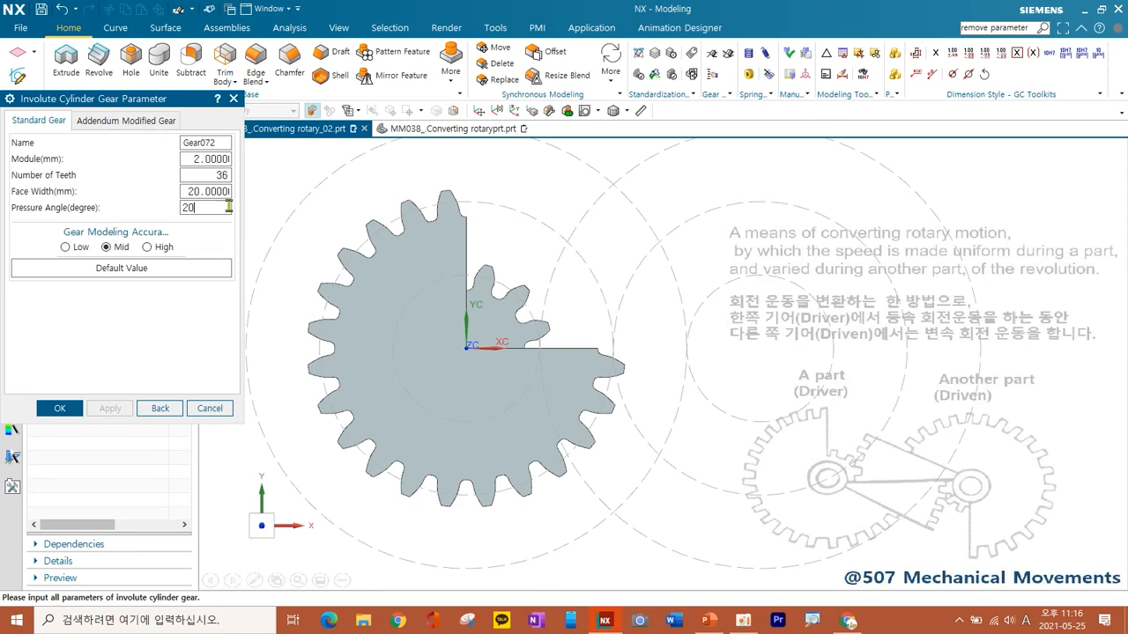
click(71, 408)
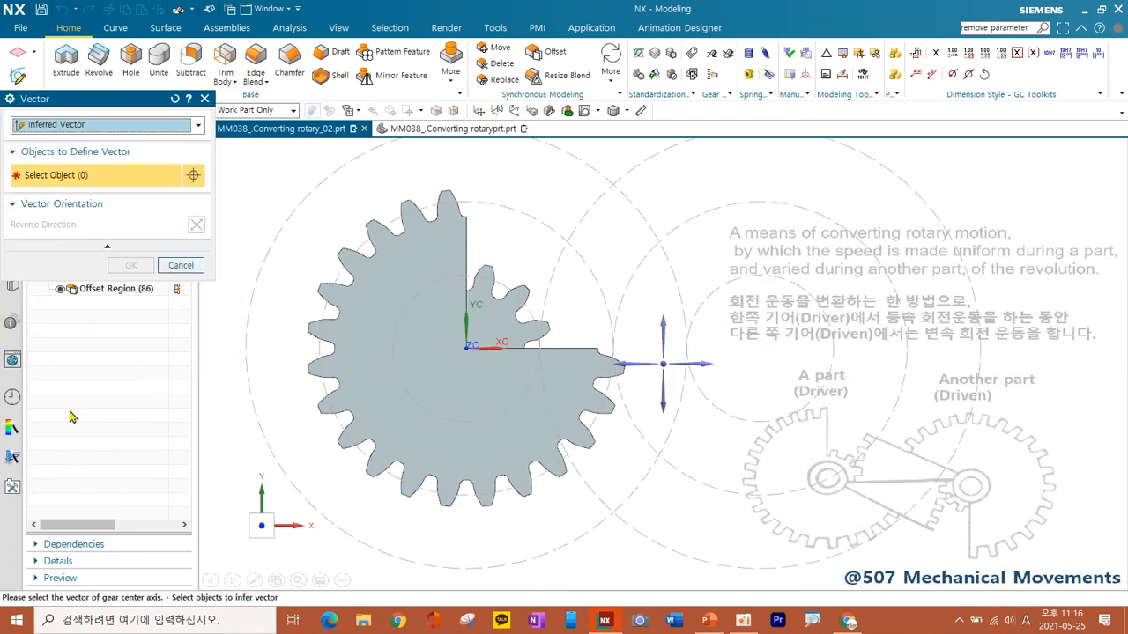
Place the 36-tooth gear with its axis along negative ZC and its centre at the origin
middle_drag(517, 425, 667, 393)
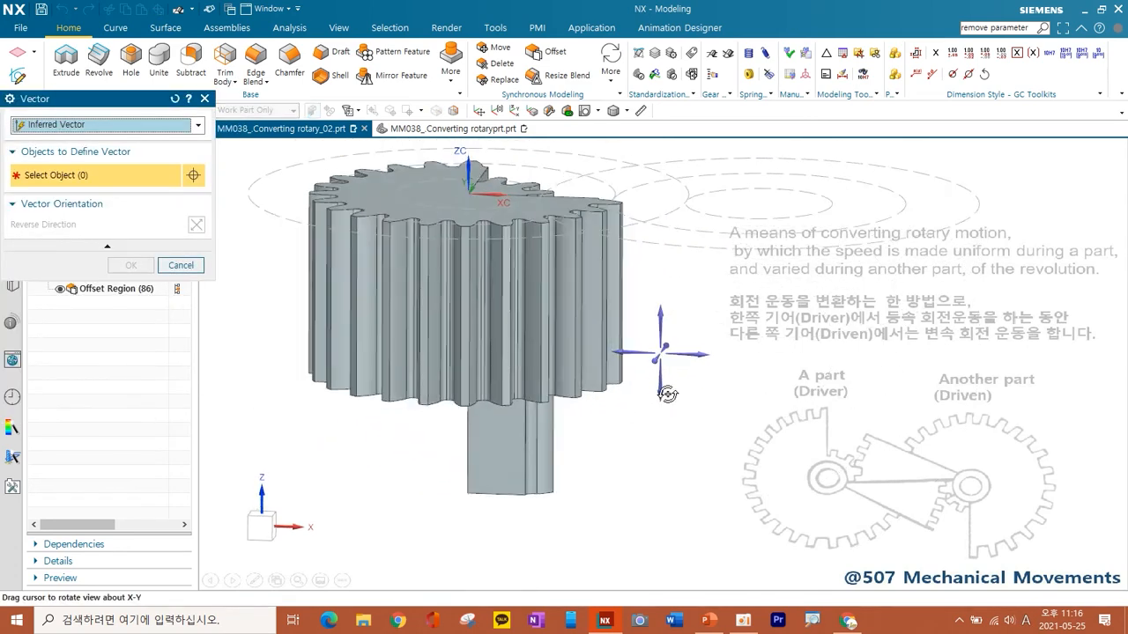
click(654, 391)
middle_drag(540, 331, 536, 358)
click(131, 265)
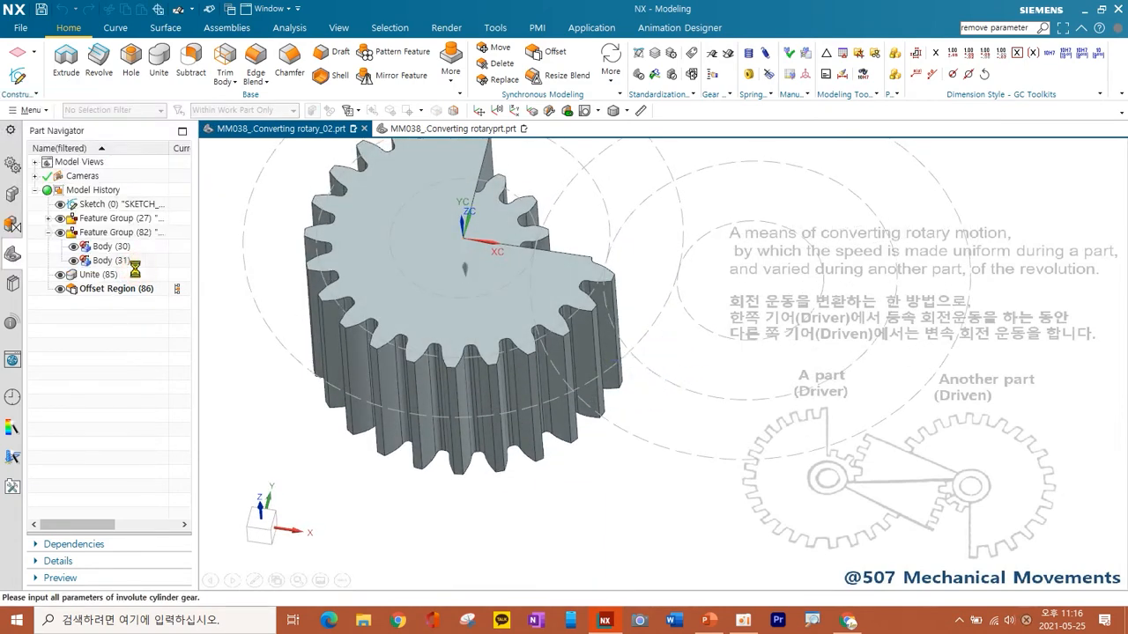
click(675, 213)
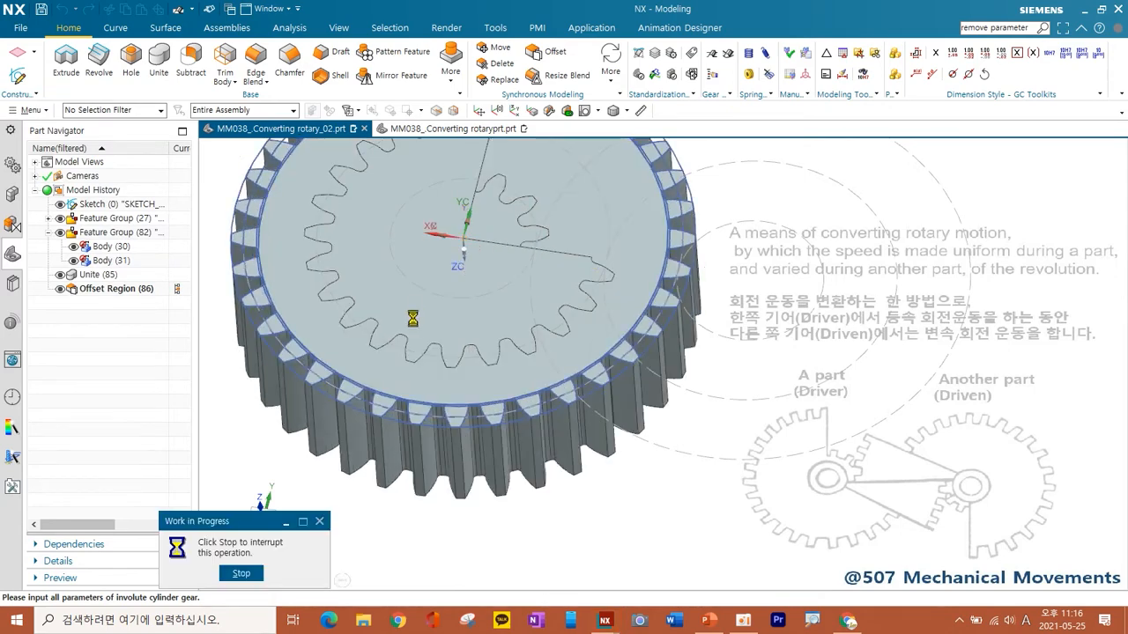
Open the reference-circle sketch for editing and draw a horizontal line about 41 mm long from the origin along positive X
middle_drag(491, 437, 495, 410)
middle_drag(511, 456, 507, 441)
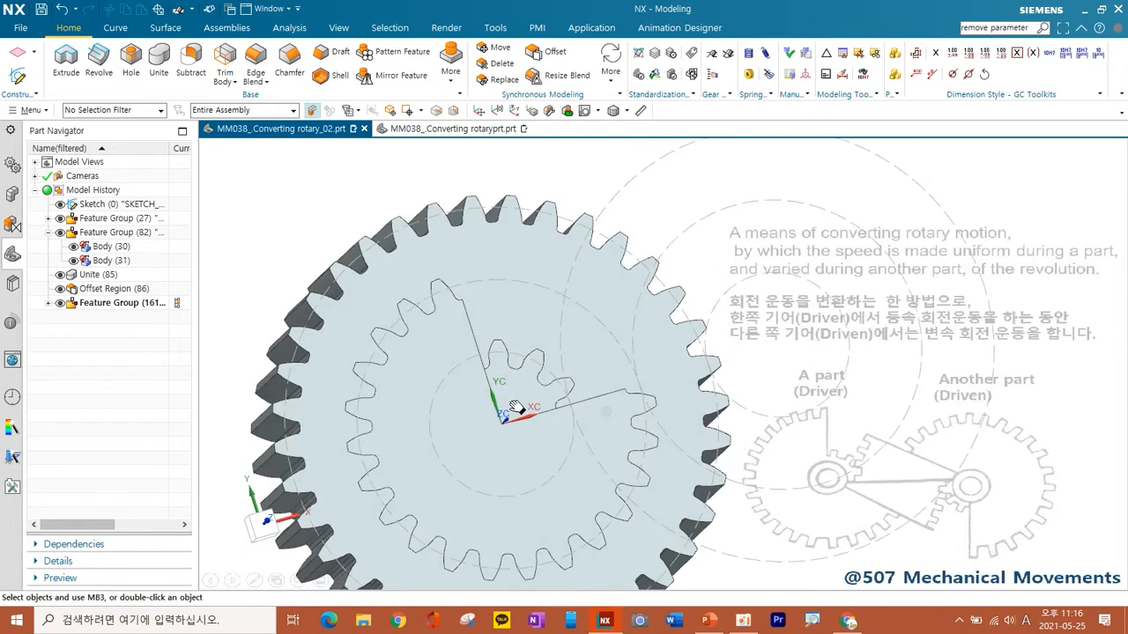
click(581, 111)
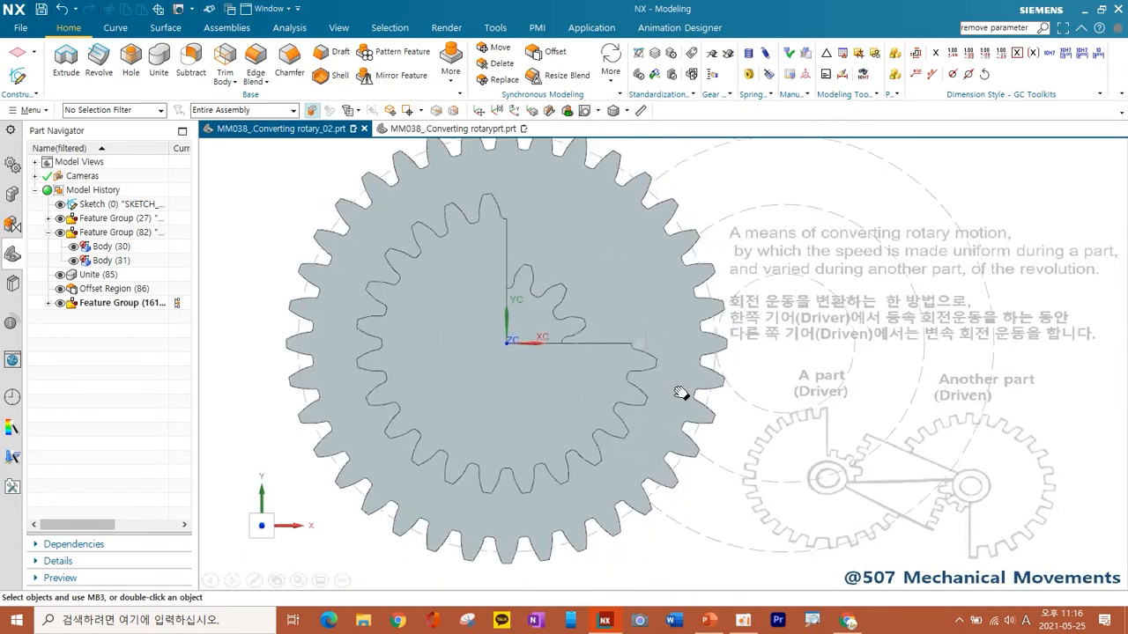
middle_drag(646, 367, 637, 322)
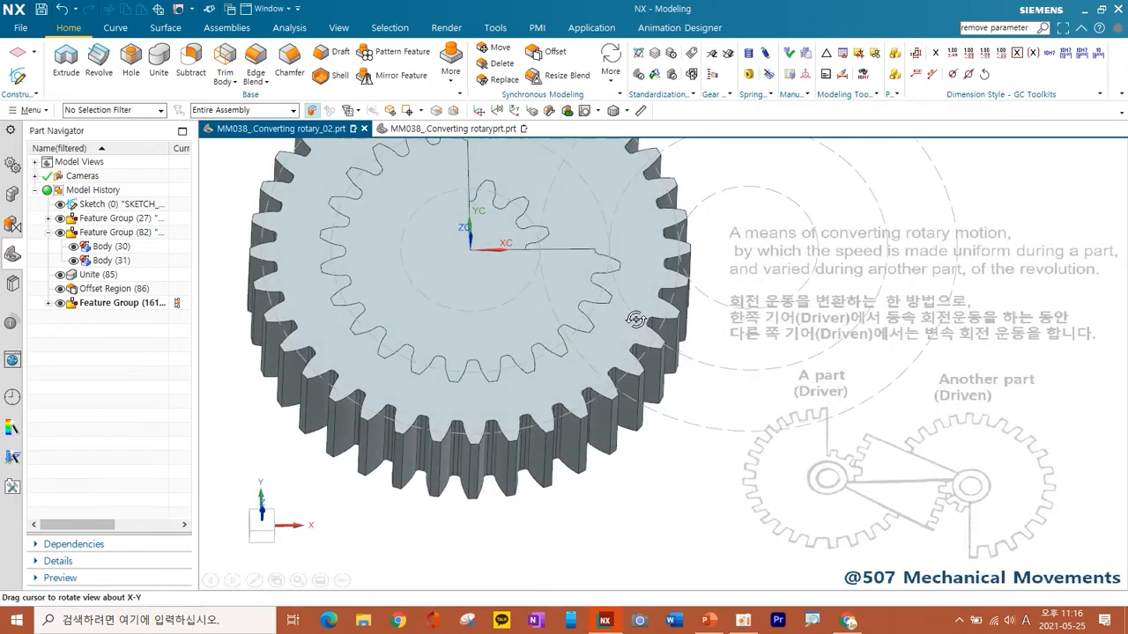
click(586, 110)
shift+middle_drag(758, 352, 669, 399)
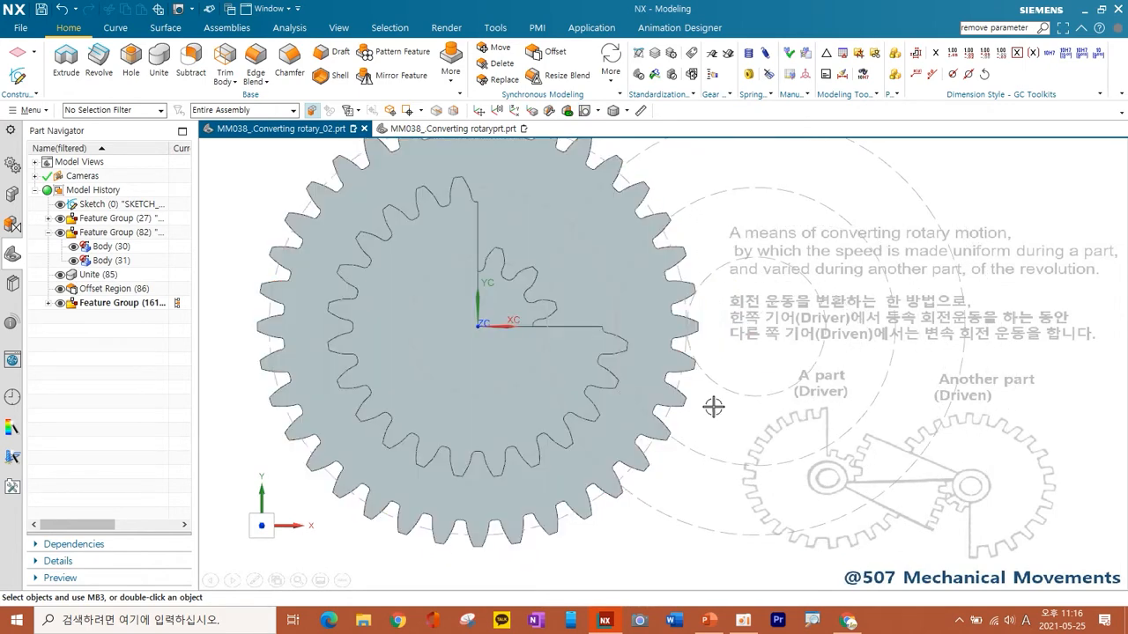
double_click(727, 264)
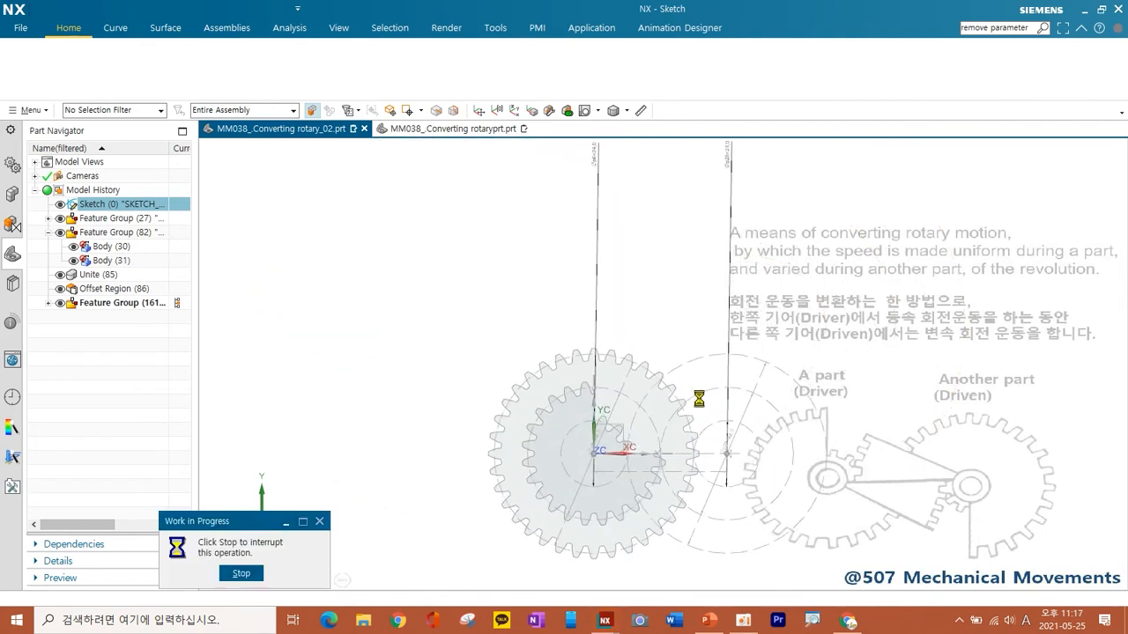
scroll(679, 467, down, 5)
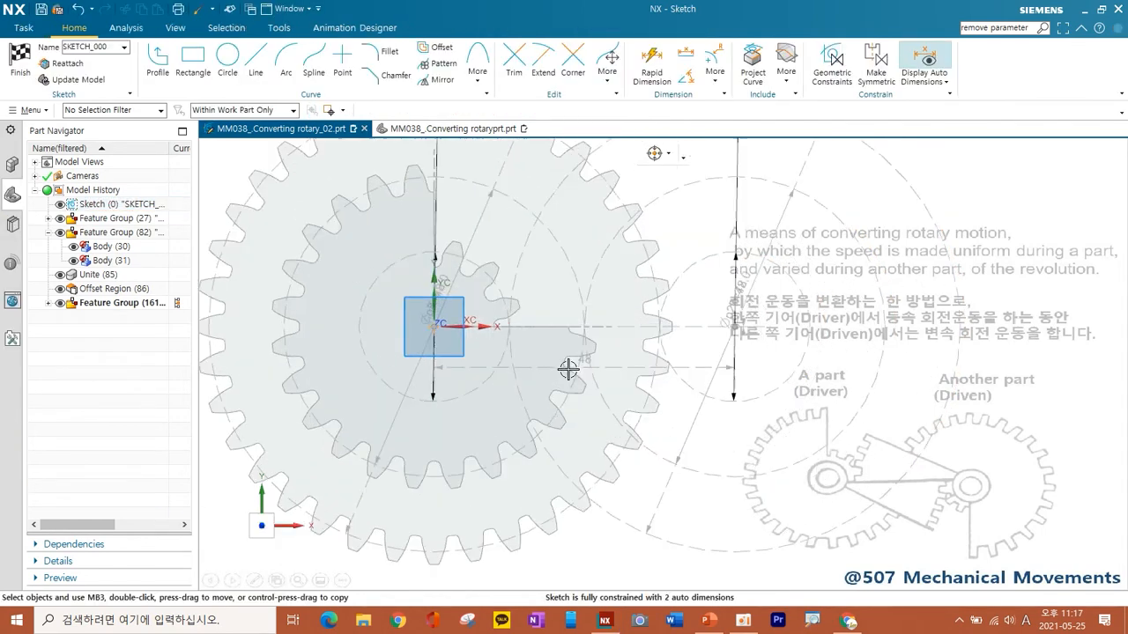
click(256, 67)
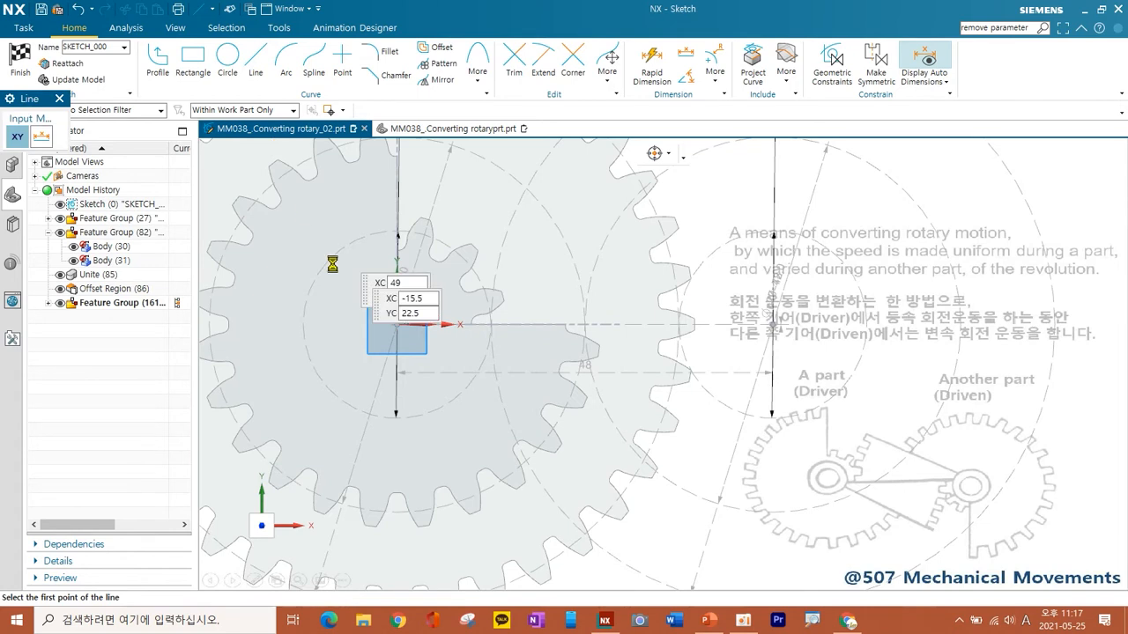
click(395, 324)
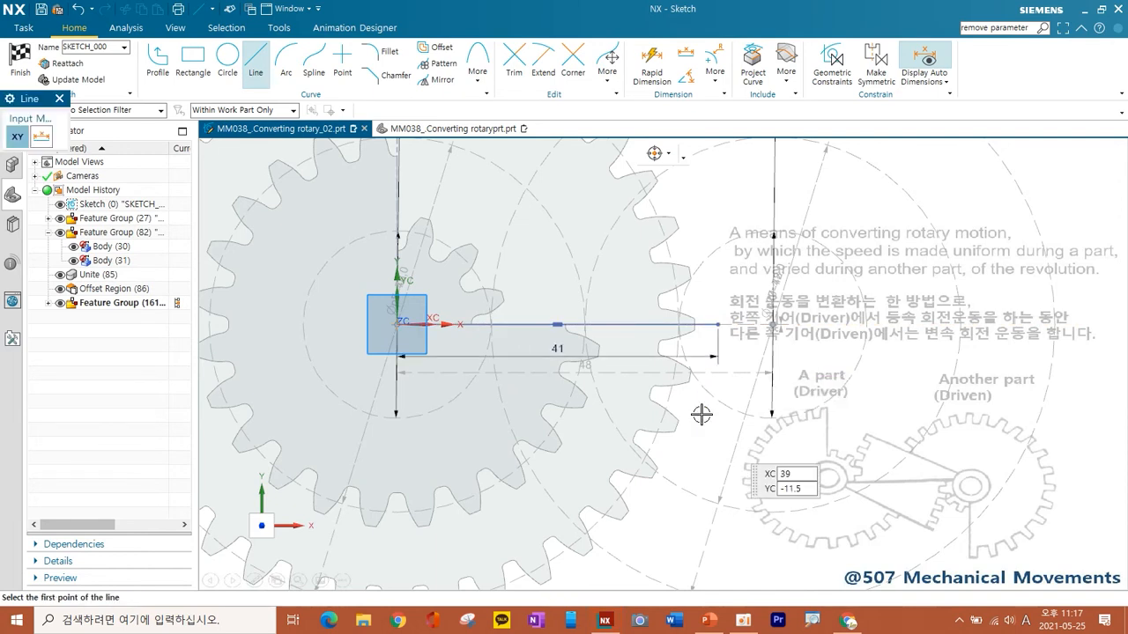
Project the tip edge of the 36-tooth gear's tooth about 30° below the positive X axis into the sketch
click(397, 324)
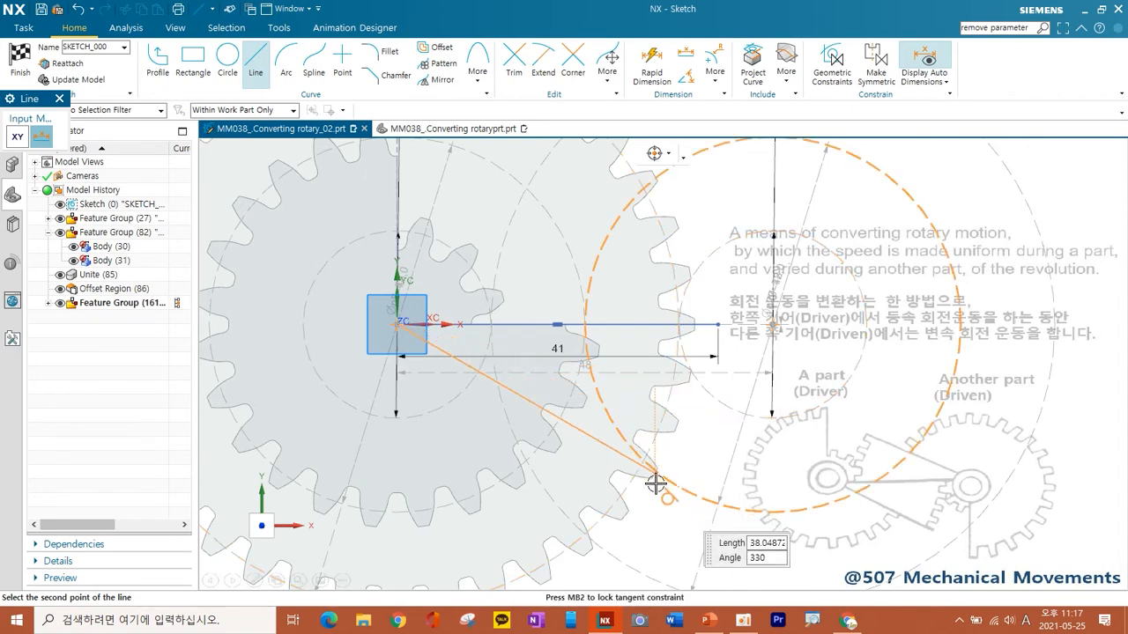
scroll(655, 484, up, 4)
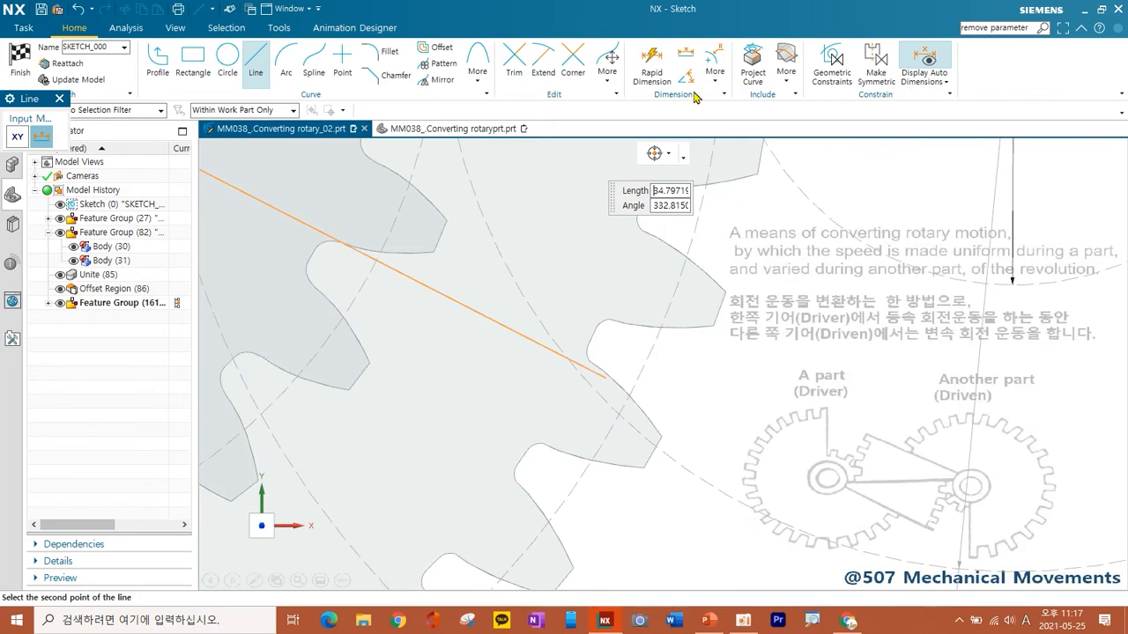
click(753, 60)
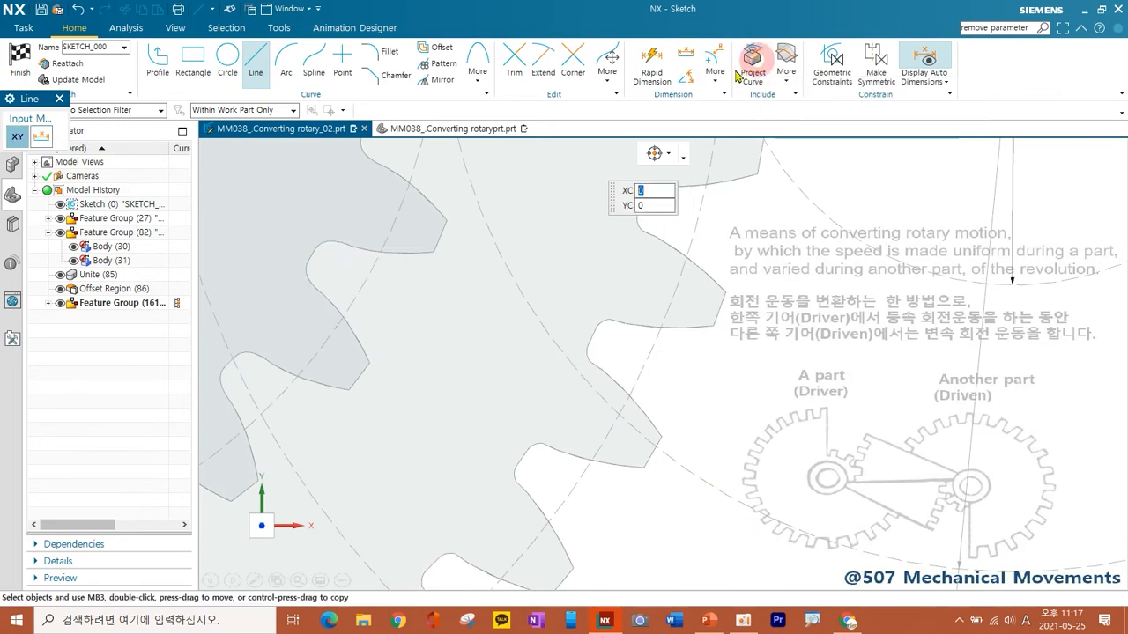
click(649, 457)
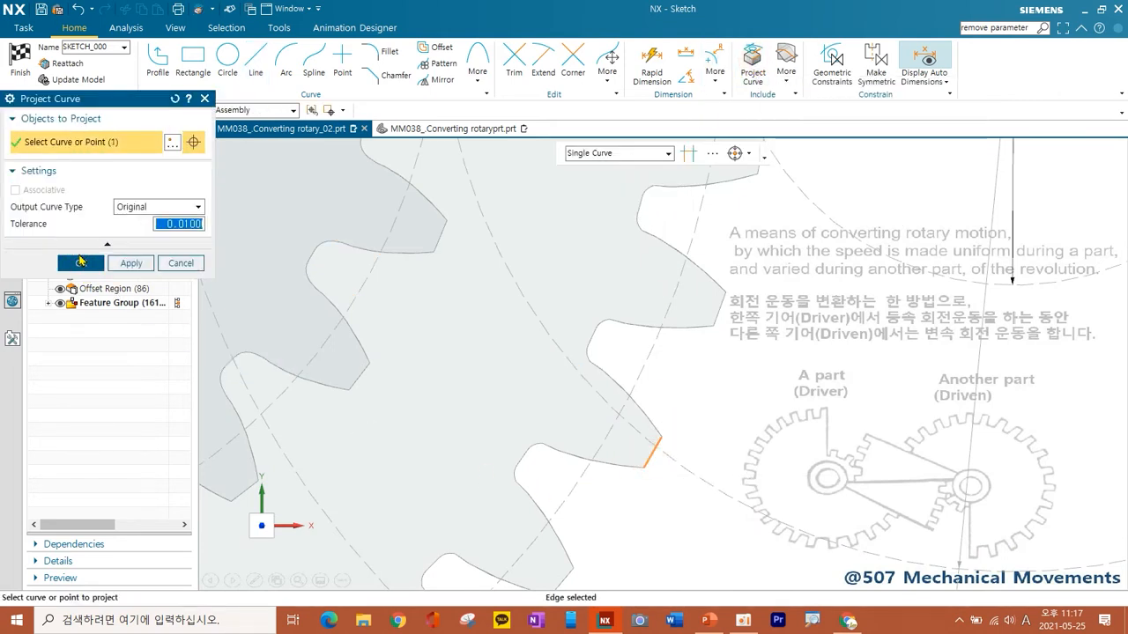
click(79, 262)
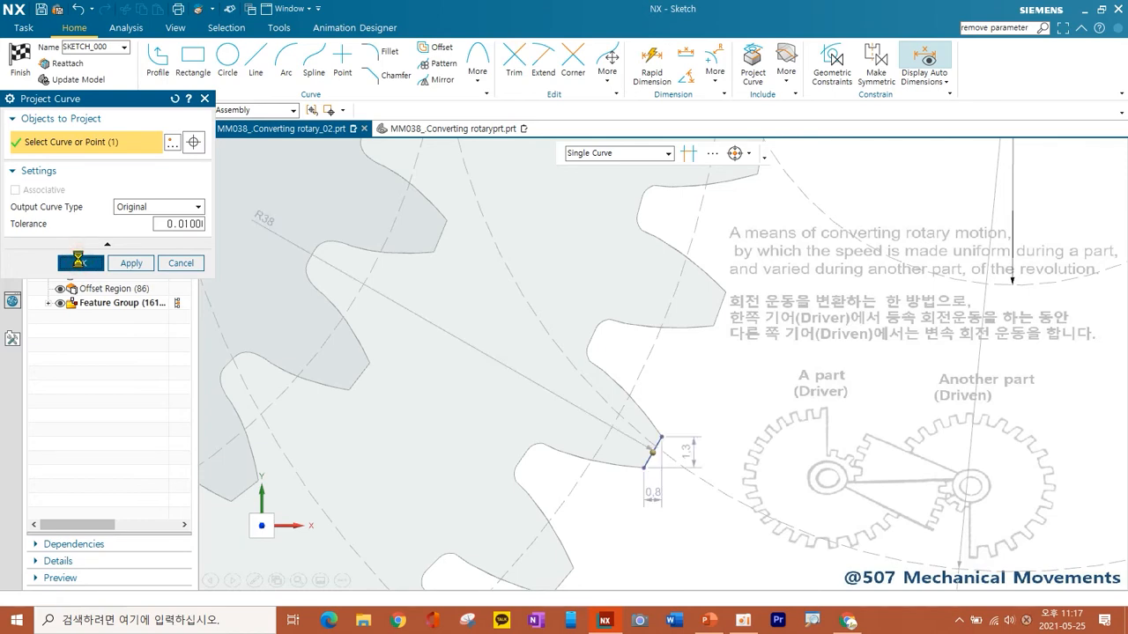
Draw a 38 mm line from the midpoint of the projected tooth-tip arc to the gear centre
click(256, 58)
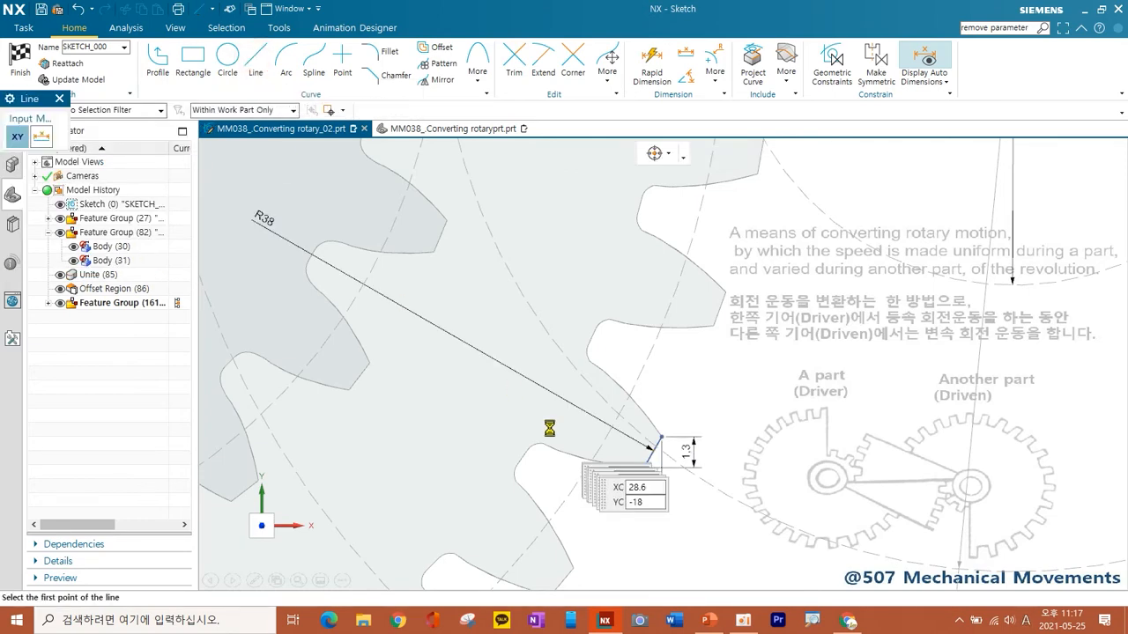
scroll(656, 452, up, 5)
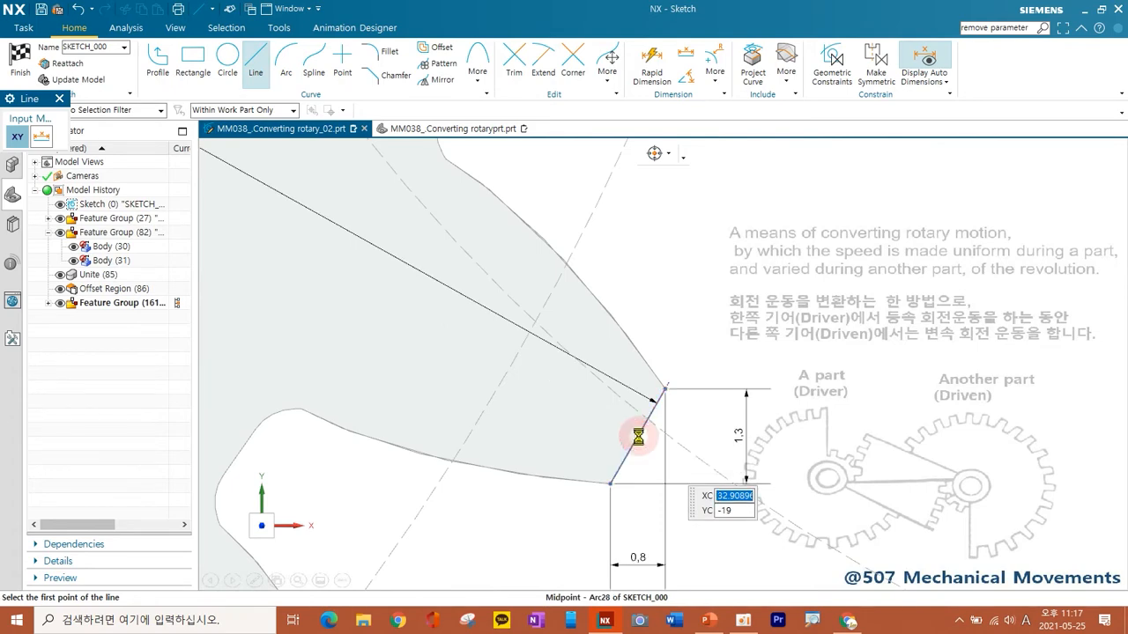
click(638, 437)
click(969, 183)
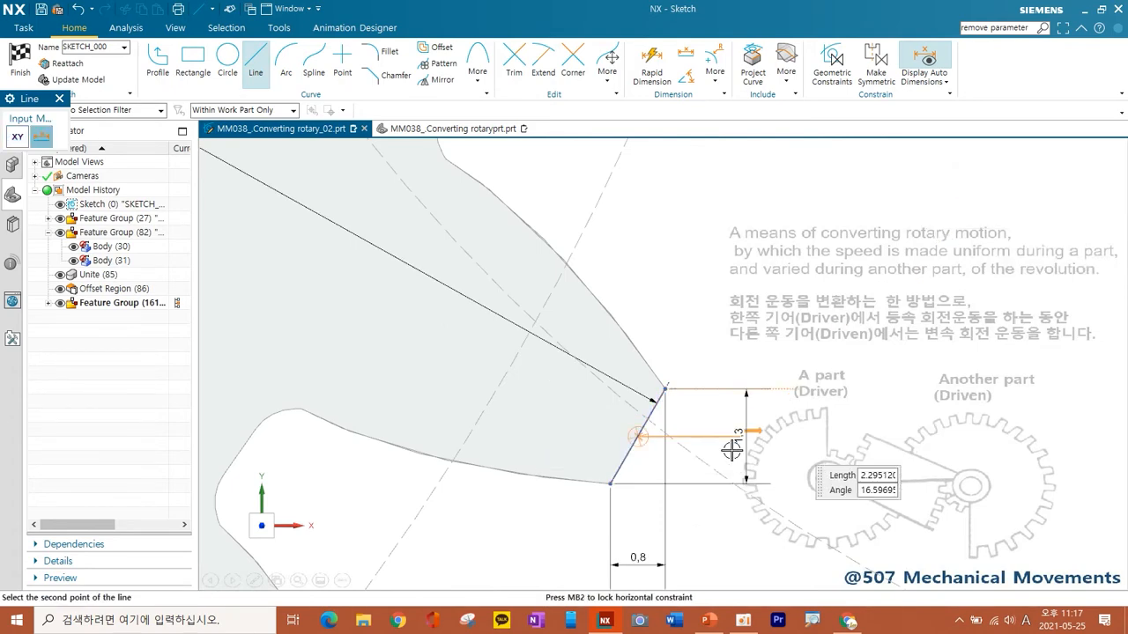
scroll(727, 449, down, 5)
scroll(724, 449, down, 5)
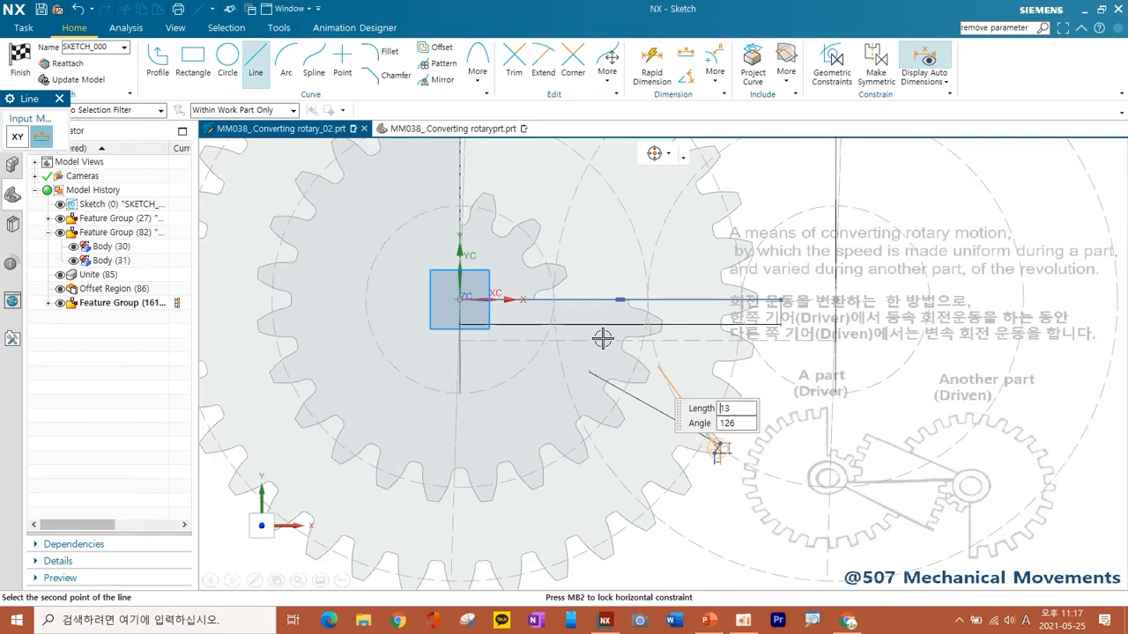
click(461, 304)
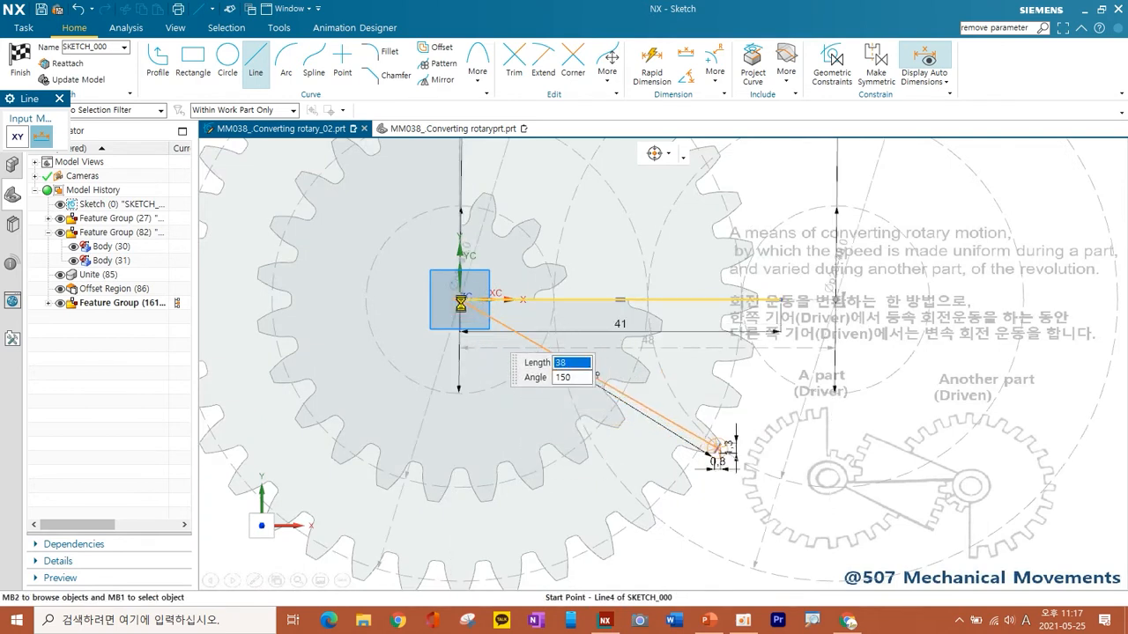
click(954, 198)
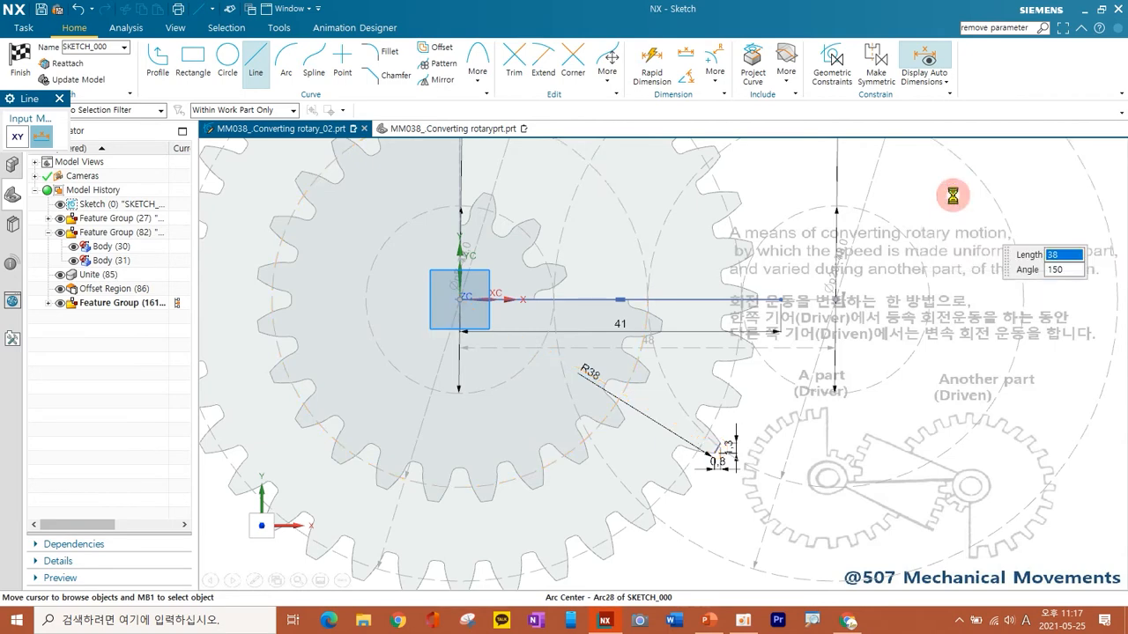
key(Escape)
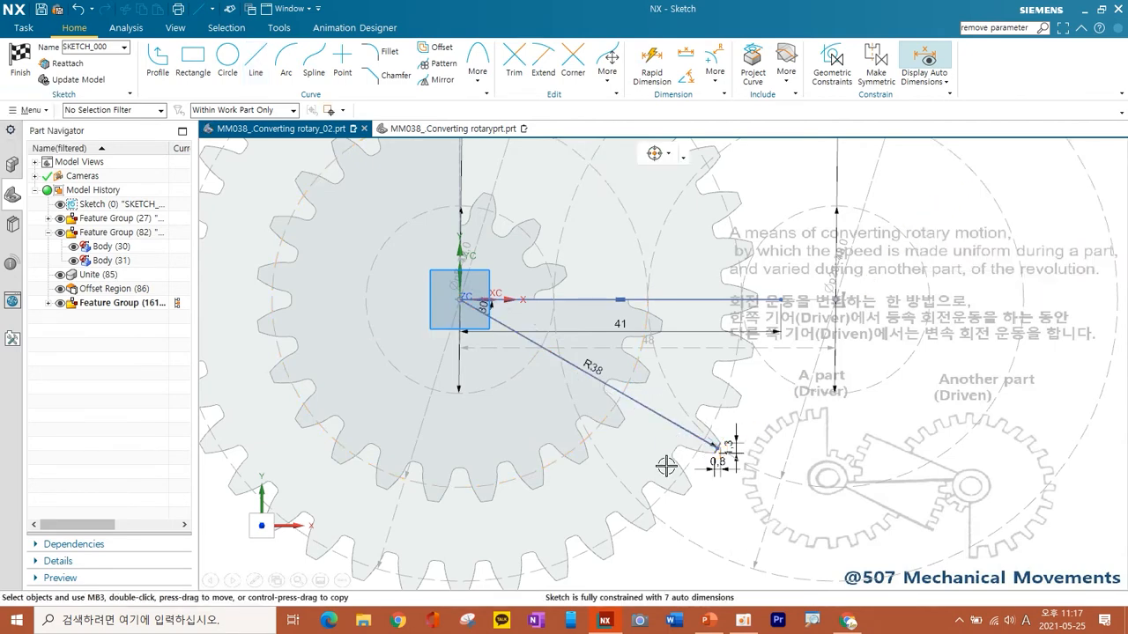
scroll(666, 466, up, 3)
scroll(666, 466, down, 3)
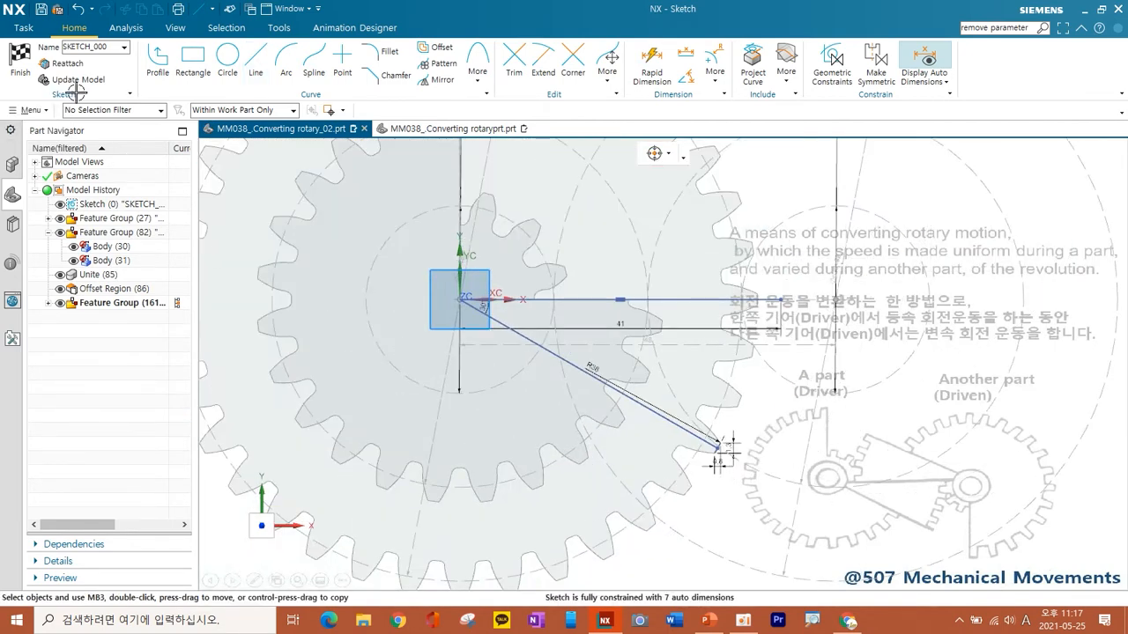
Finish the sketch and align the WCS X axis with the slanted sketch line that runs to the tooth tip
click(21, 58)
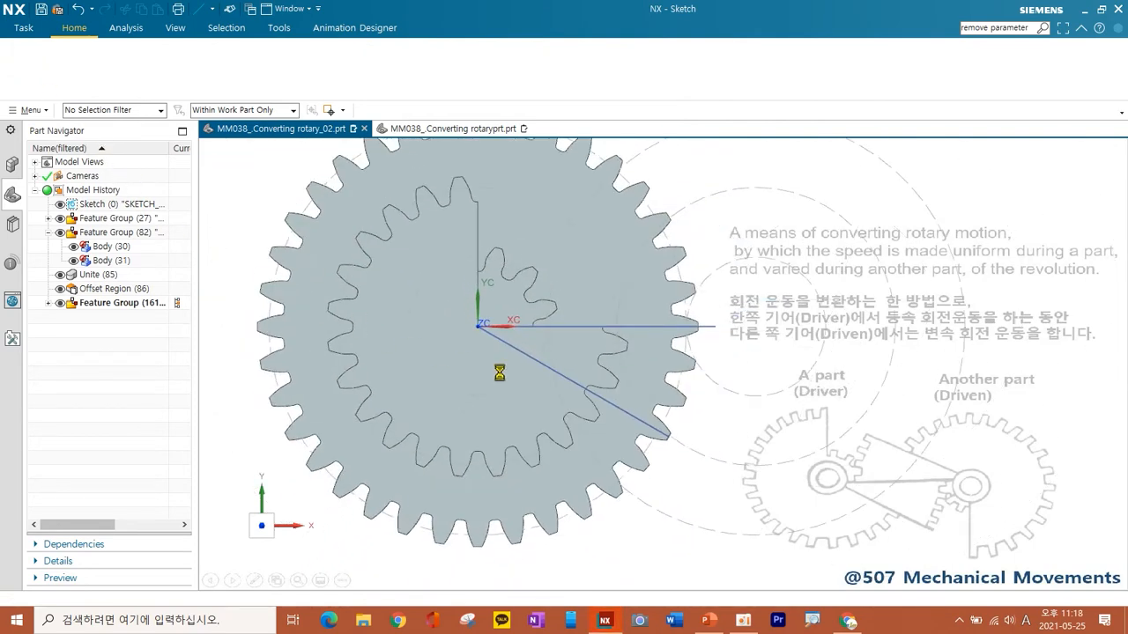
shift+middle_drag(698, 453, 660, 453)
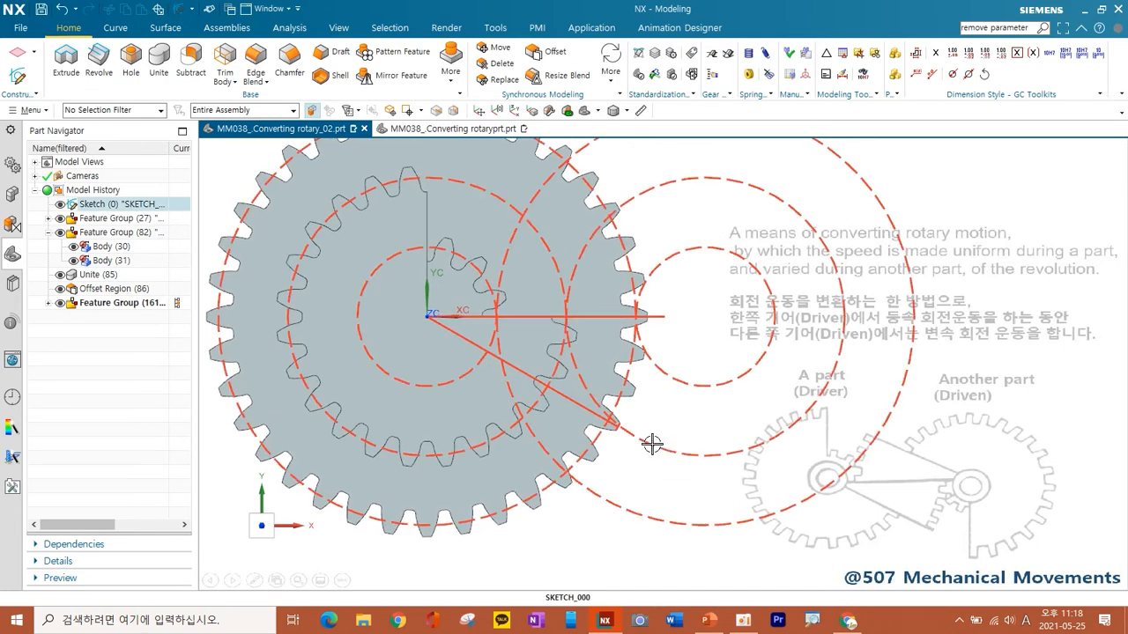
shift+middle_drag(495, 334, 509, 352)
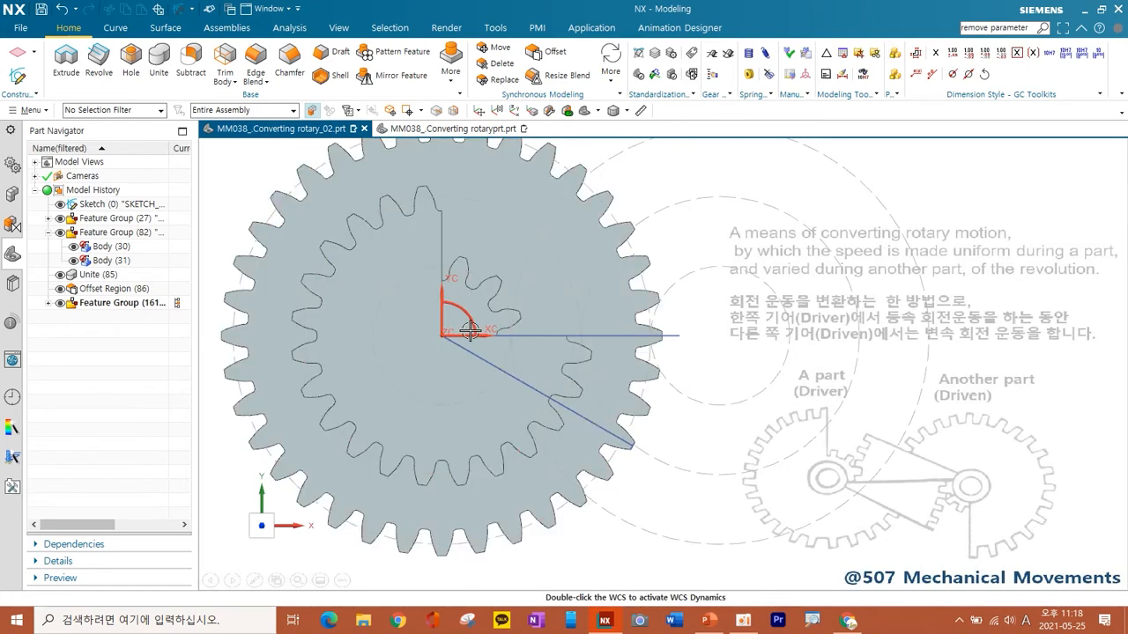
click(479, 112)
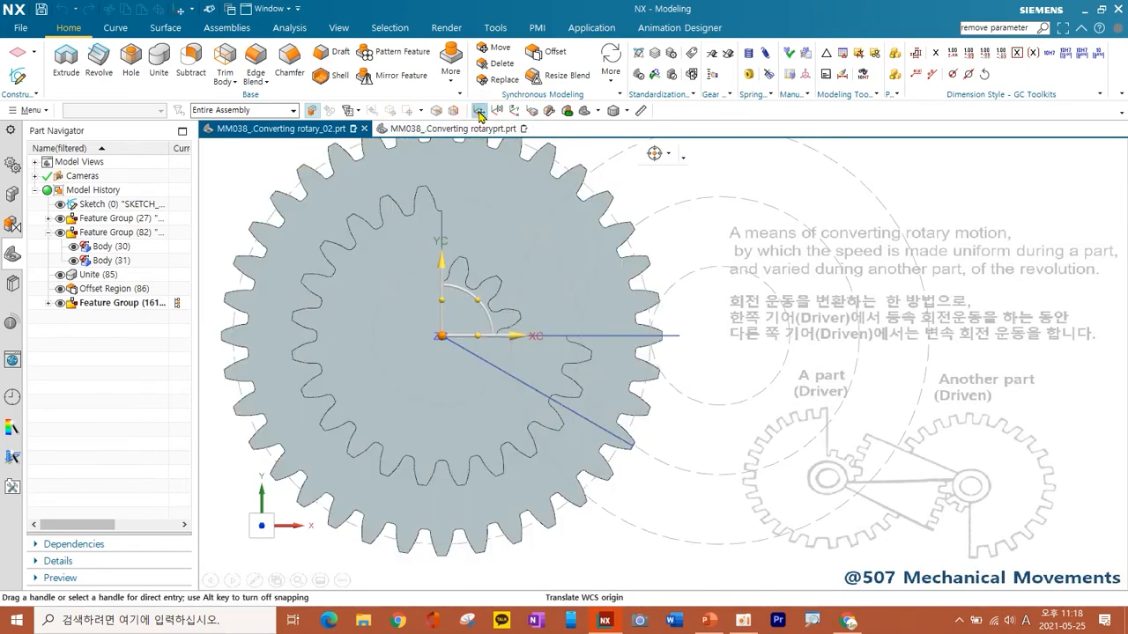
click(518, 335)
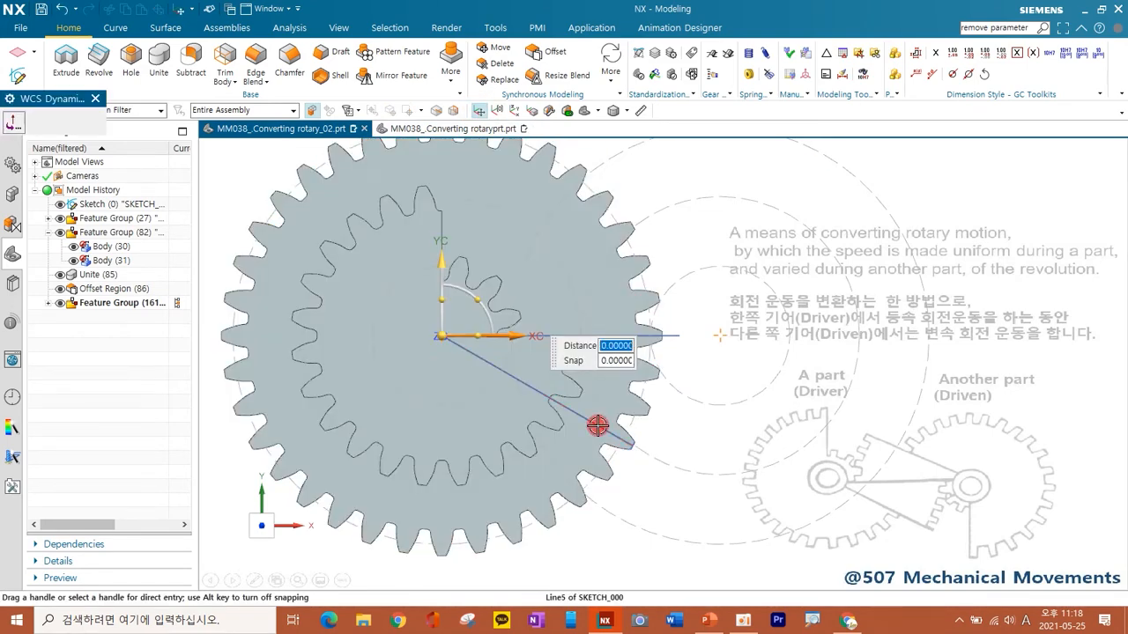
click(597, 427)
middle_click(555, 371)
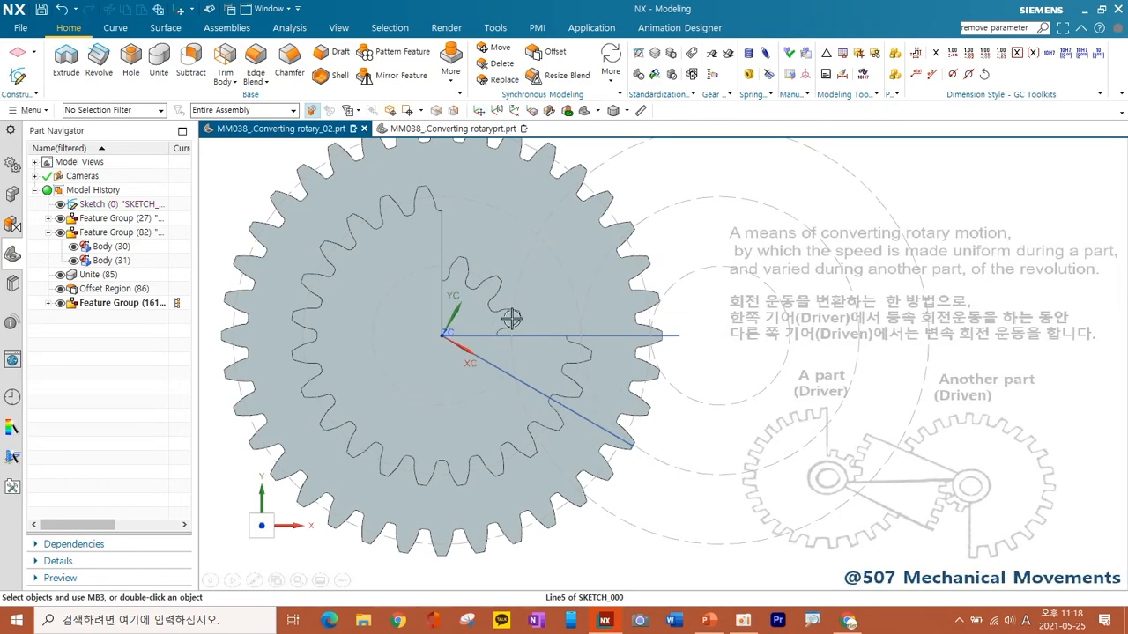
Trim the 36-tooth gear with the XC-ZC plane in reversed direction, keeping the half above the slanted line
click(223, 60)
click(552, 234)
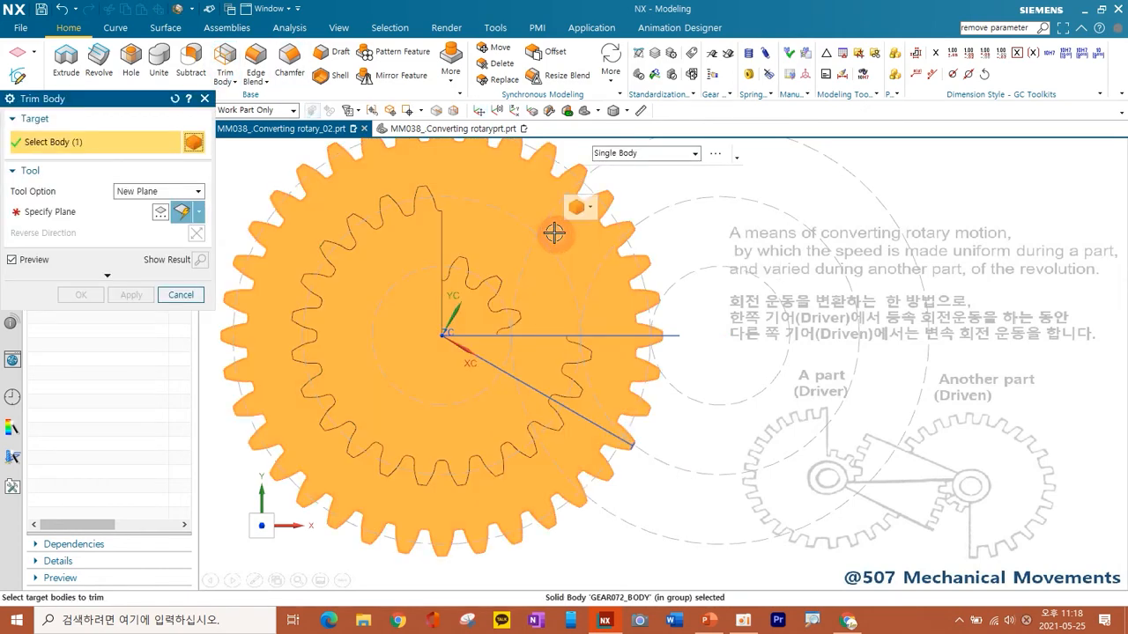
click(48, 212)
click(200, 214)
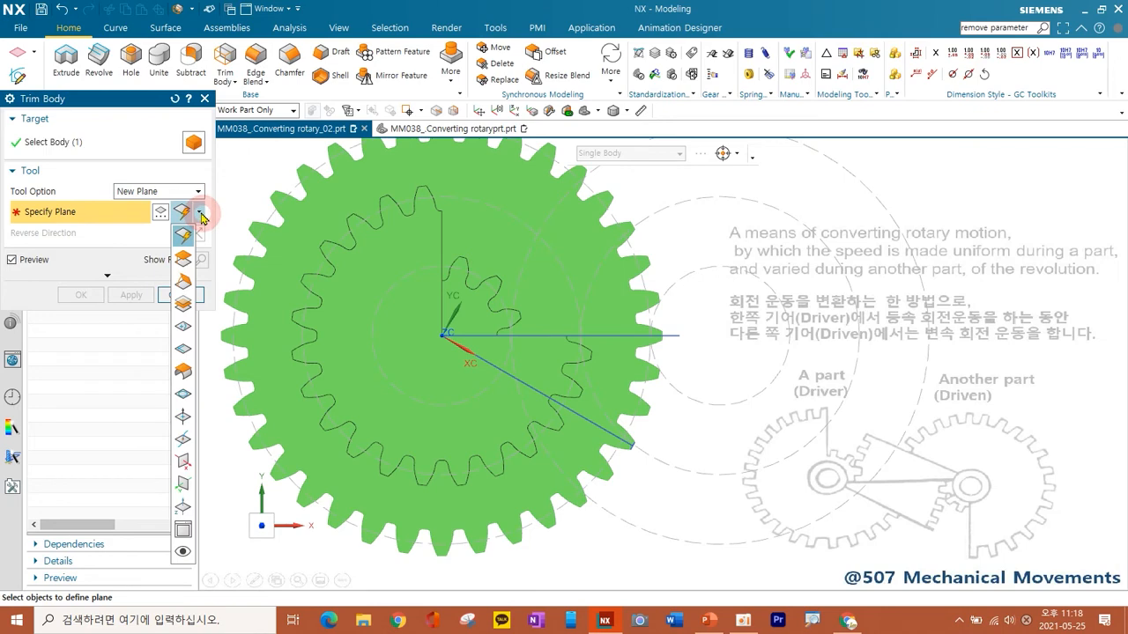
click(183, 486)
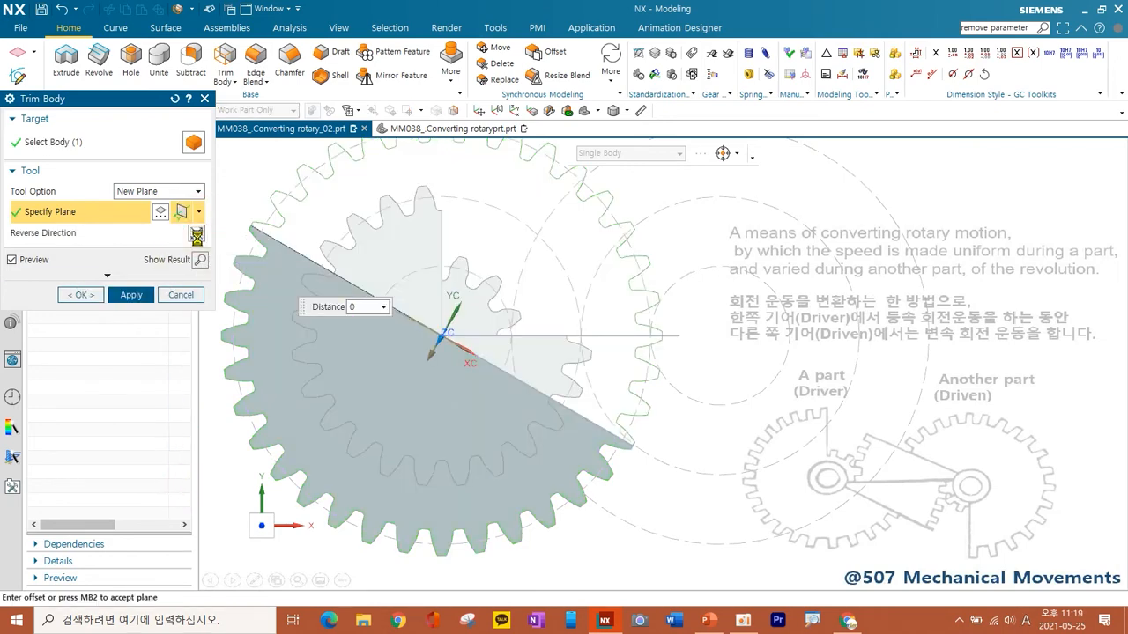
click(195, 235)
click(132, 295)
click(179, 295)
Reset the WCS to absolute and trim the 36-tooth gear again with the XC-ZC plane, keeping the sector between the two sketch lines
click(496, 112)
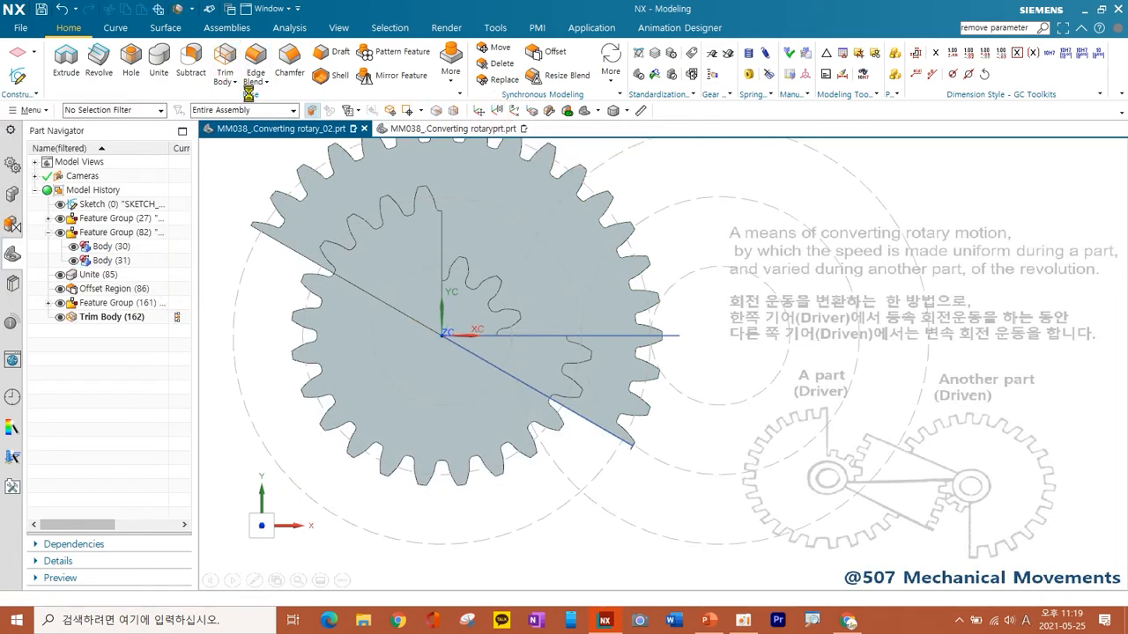
click(606, 389)
click(86, 222)
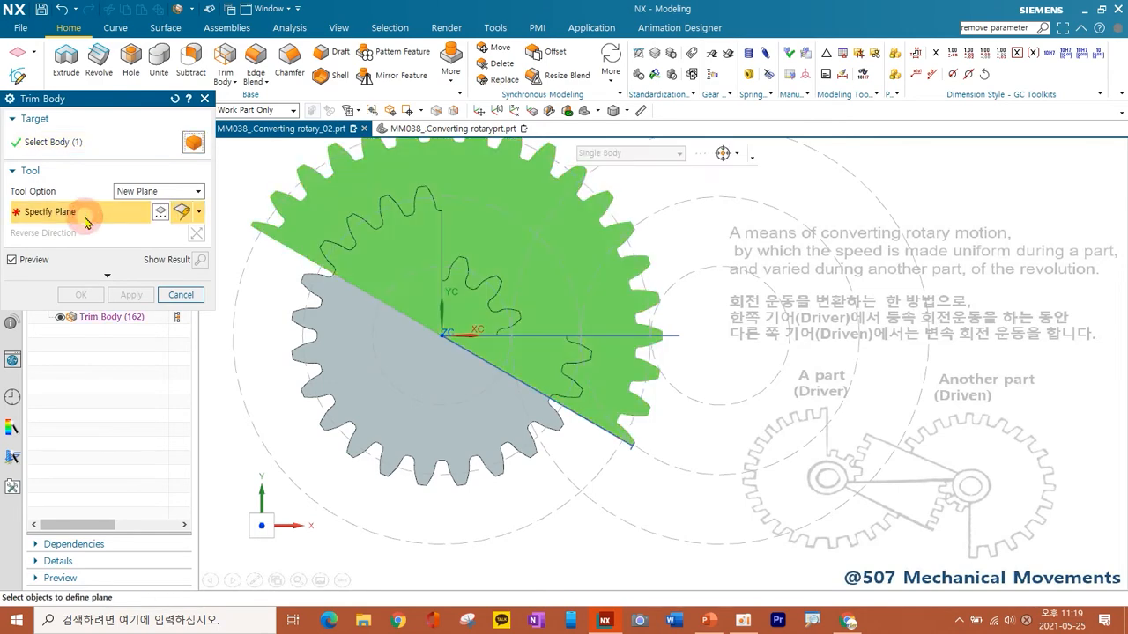
click(198, 216)
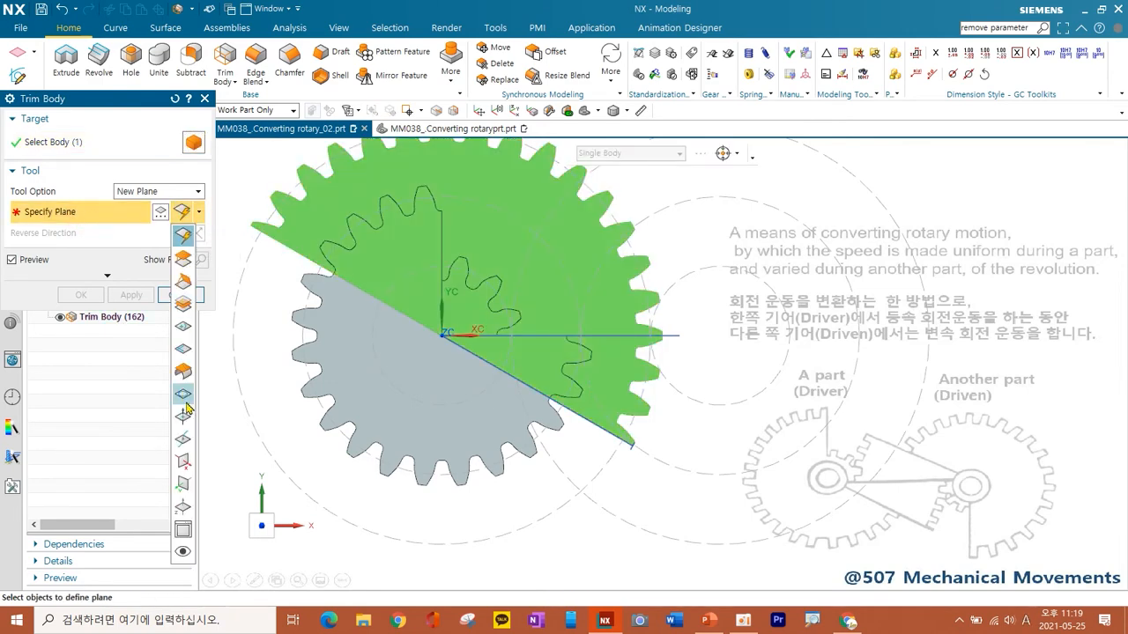
click(184, 485)
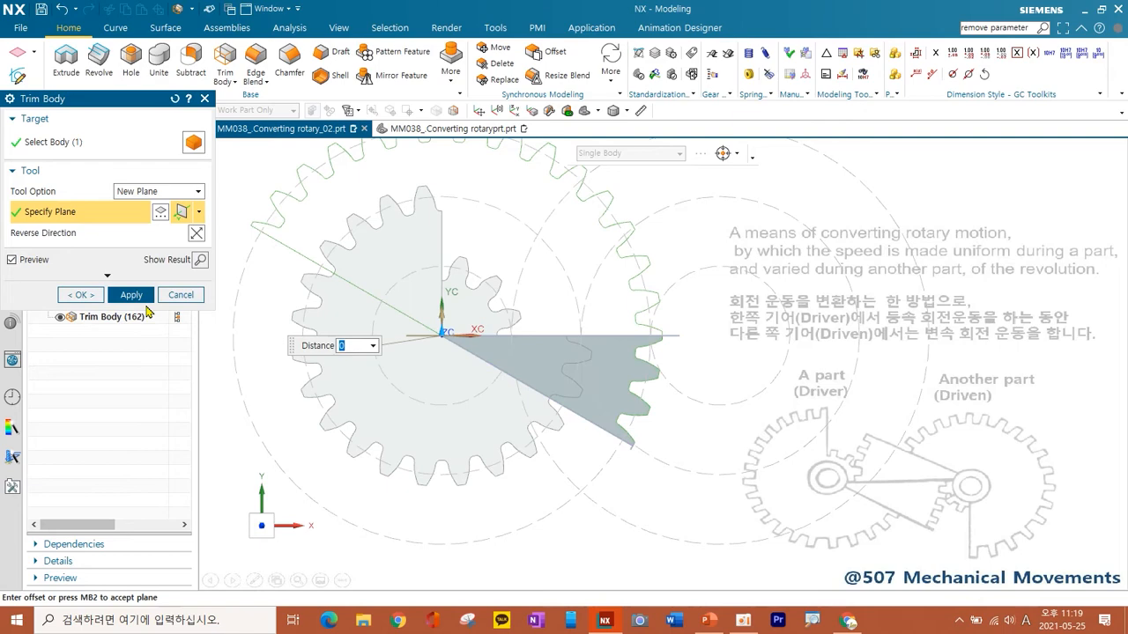
click(124, 295)
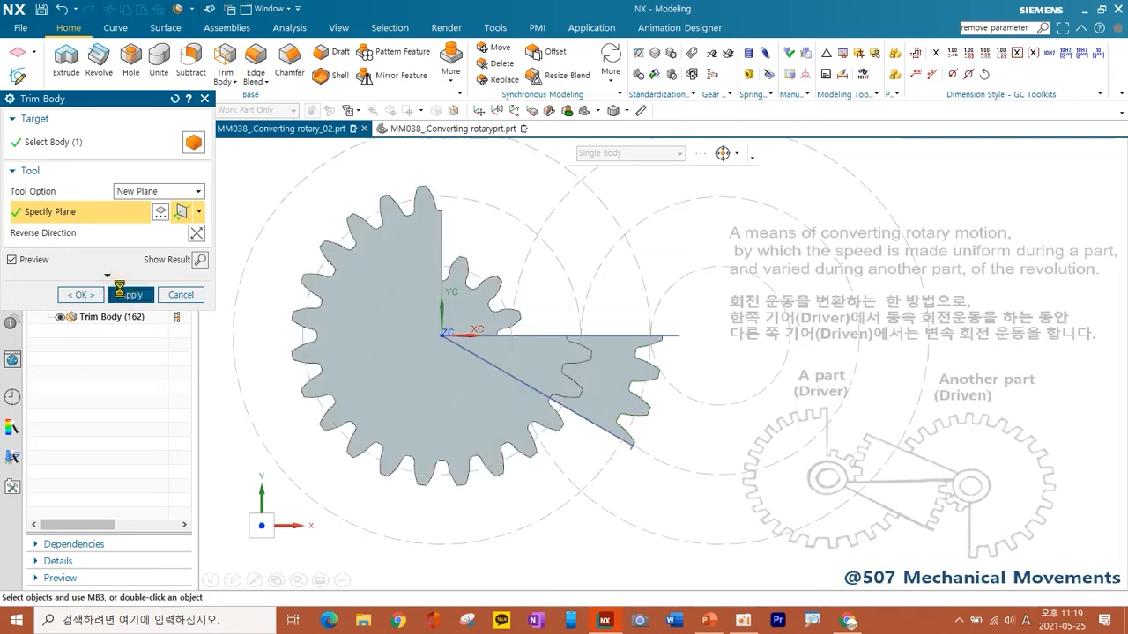
click(185, 295)
Replace the tip face of the half tooth at the sector's horizontal cut with the adjacent tooth-root face
scroll(520, 395, up, 5)
shift+middle_drag(595, 333, 617, 271)
scroll(591, 376, down, 2)
scroll(619, 267, up, 2)
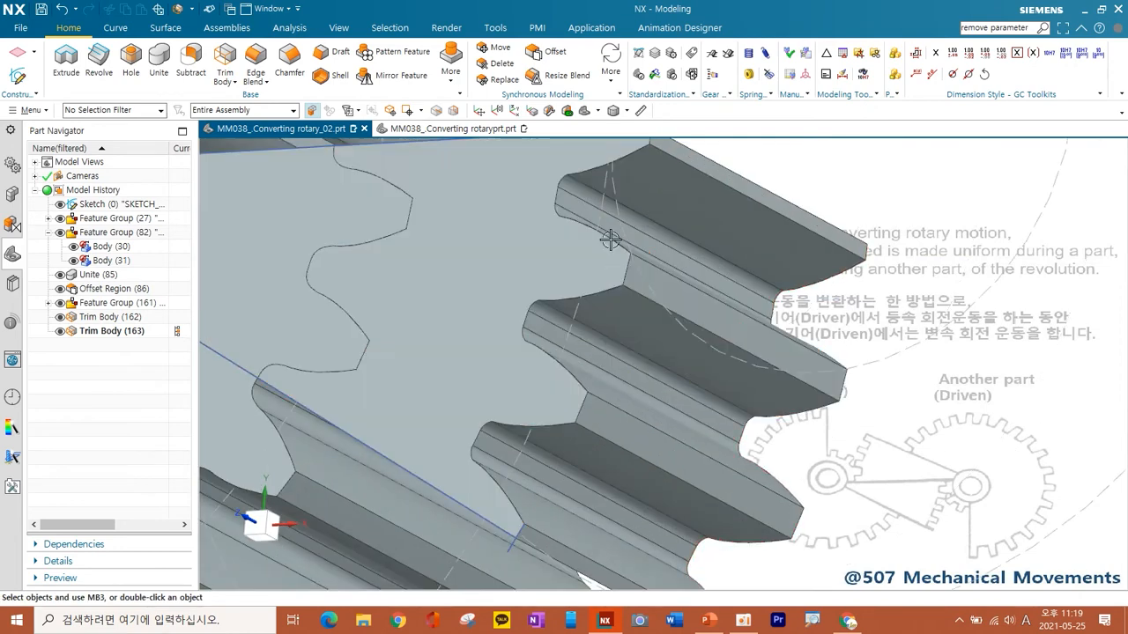
click(508, 79)
click(748, 182)
middle_click(679, 203)
scroll(672, 208, up, 3)
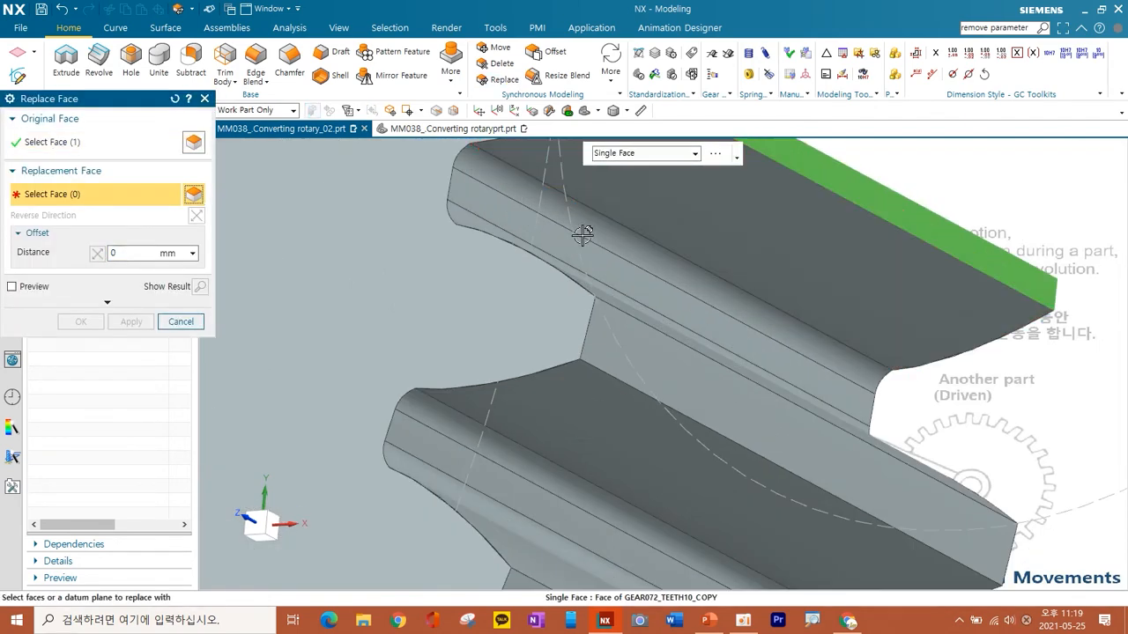
click(522, 228)
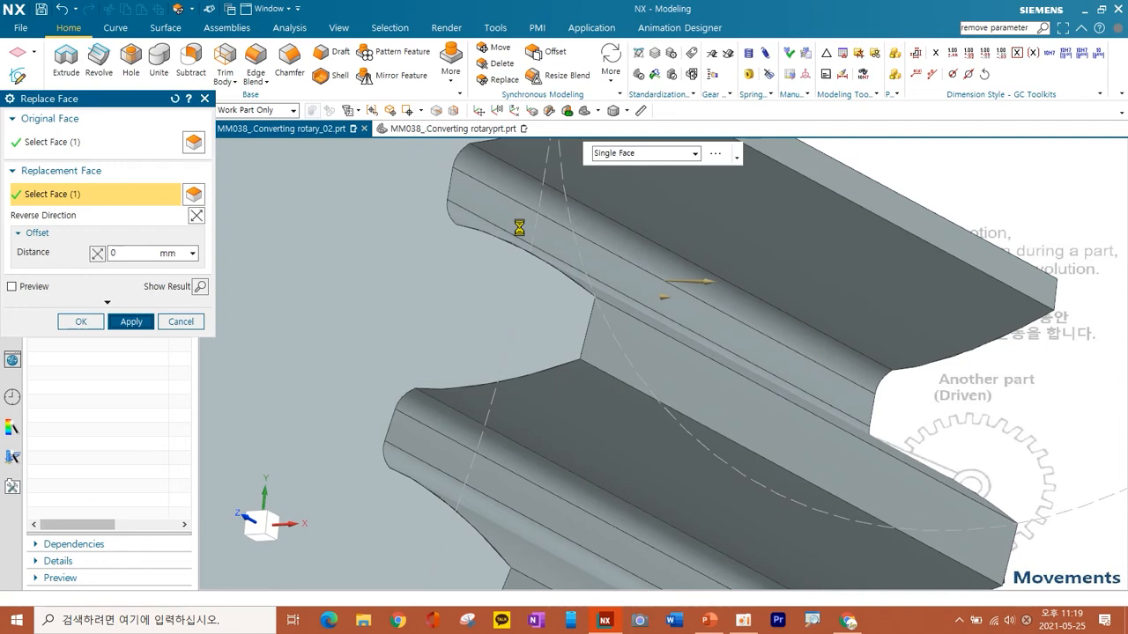
middle_click(519, 227)
Replace the tip face of the half tooth at the sector's slanted cut with the adjacent tooth-root face
scroll(520, 229, down, 3)
scroll(527, 264, up, 3)
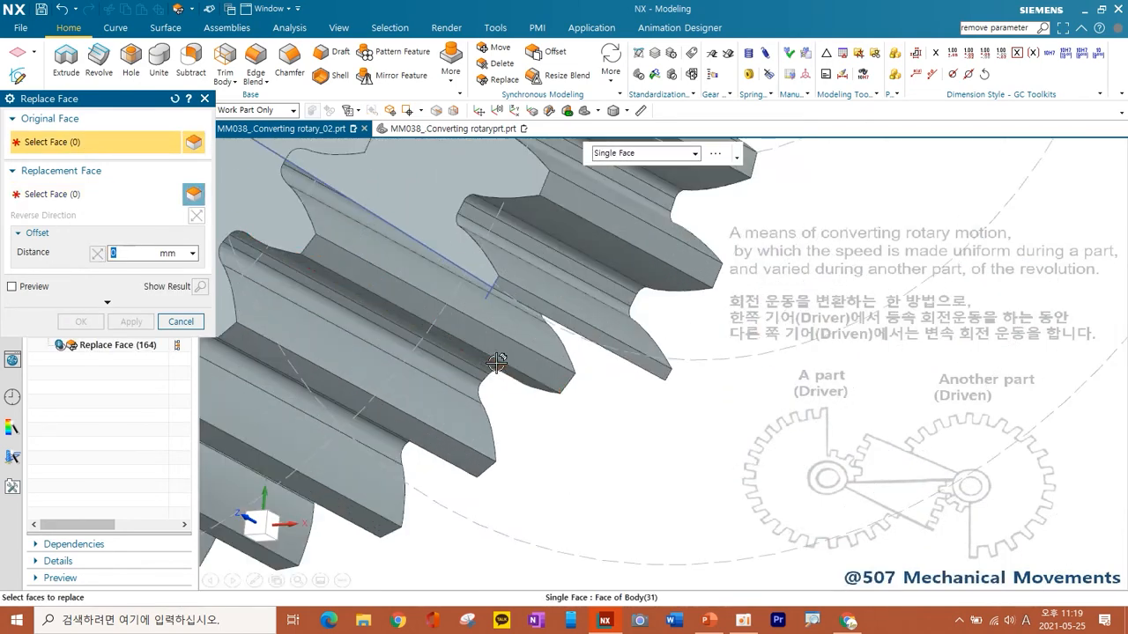
click(538, 265)
middle_click(538, 264)
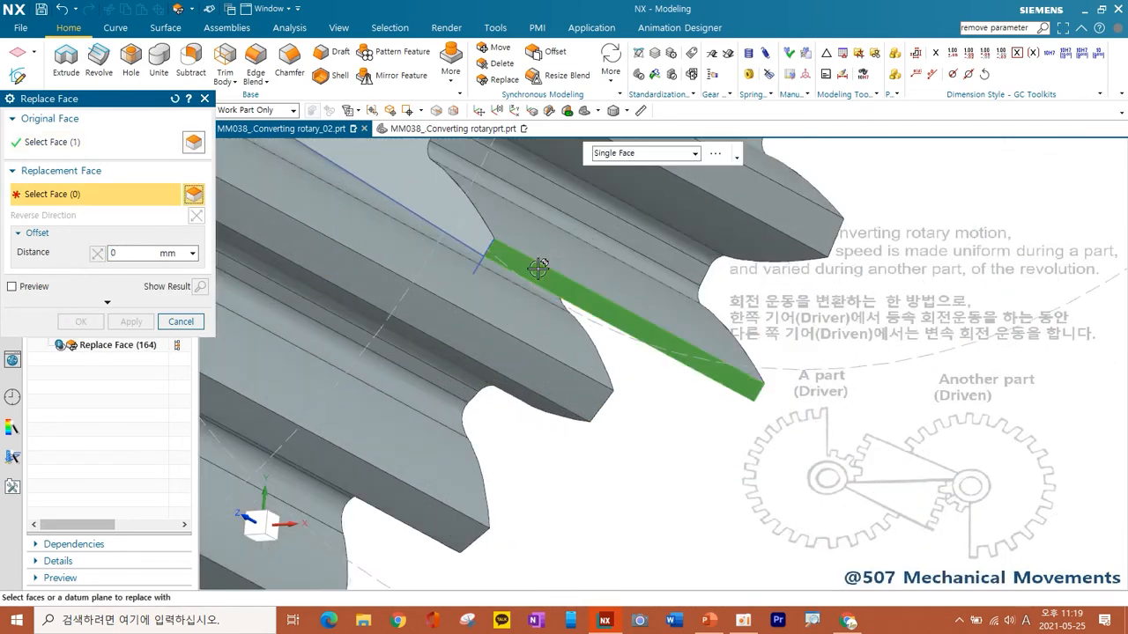
click(524, 185)
middle_click(528, 257)
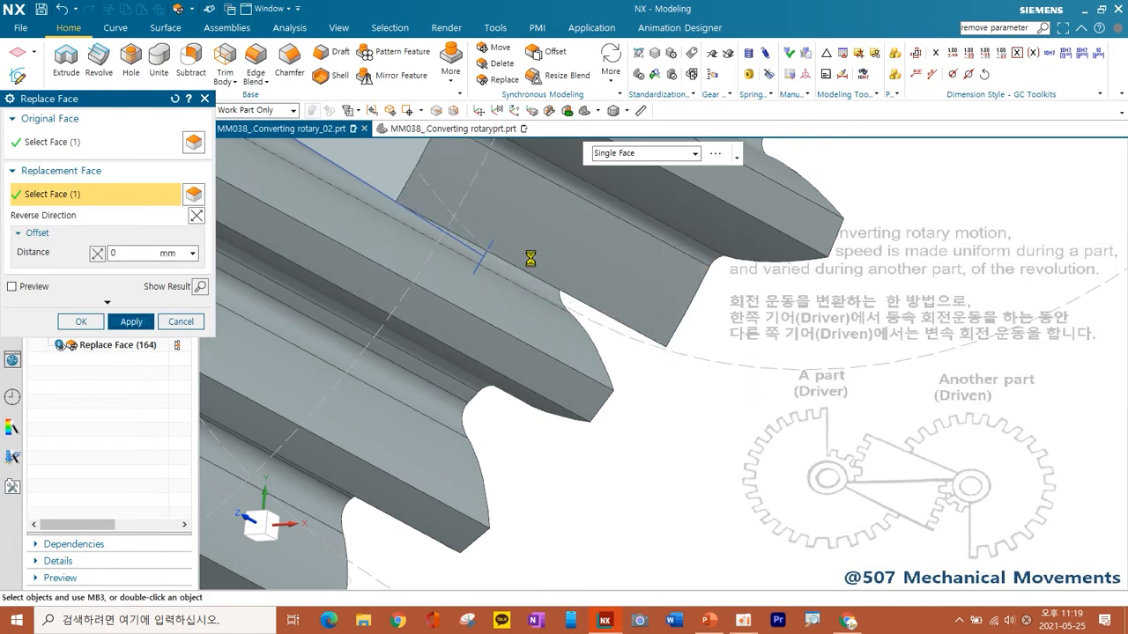
scroll(533, 258, down, 5)
middle_drag(532, 254, 586, 365)
click(180, 323)
Offset the end face of the medium-sized gear sector by -10 mm with Offset Region
middle_drag(522, 300, 554, 209)
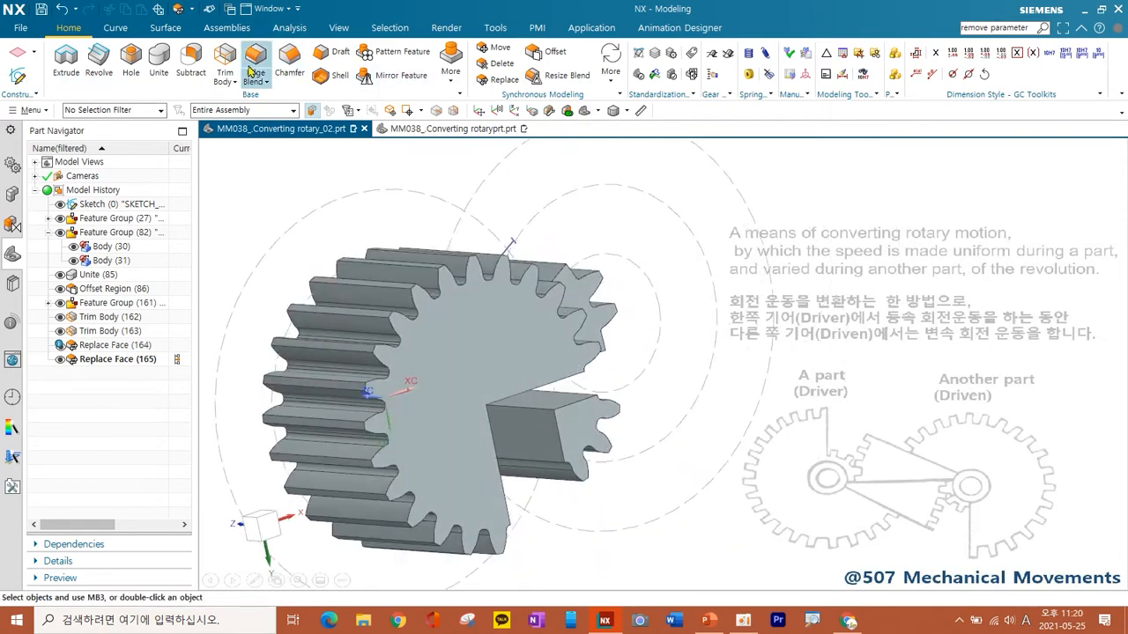
click(524, 56)
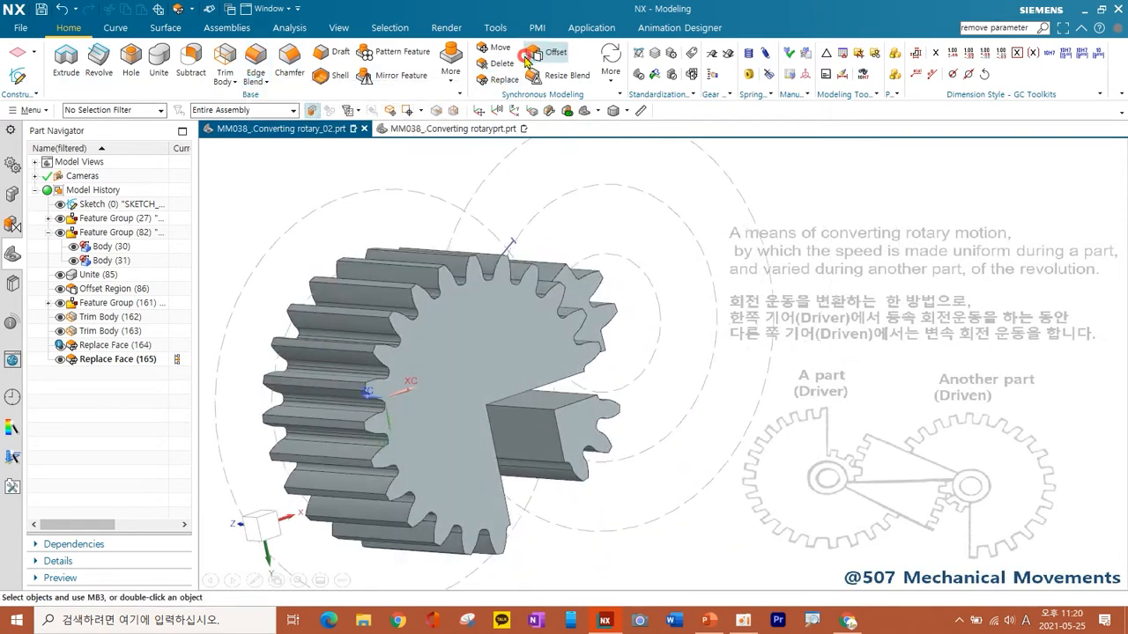
click(483, 353)
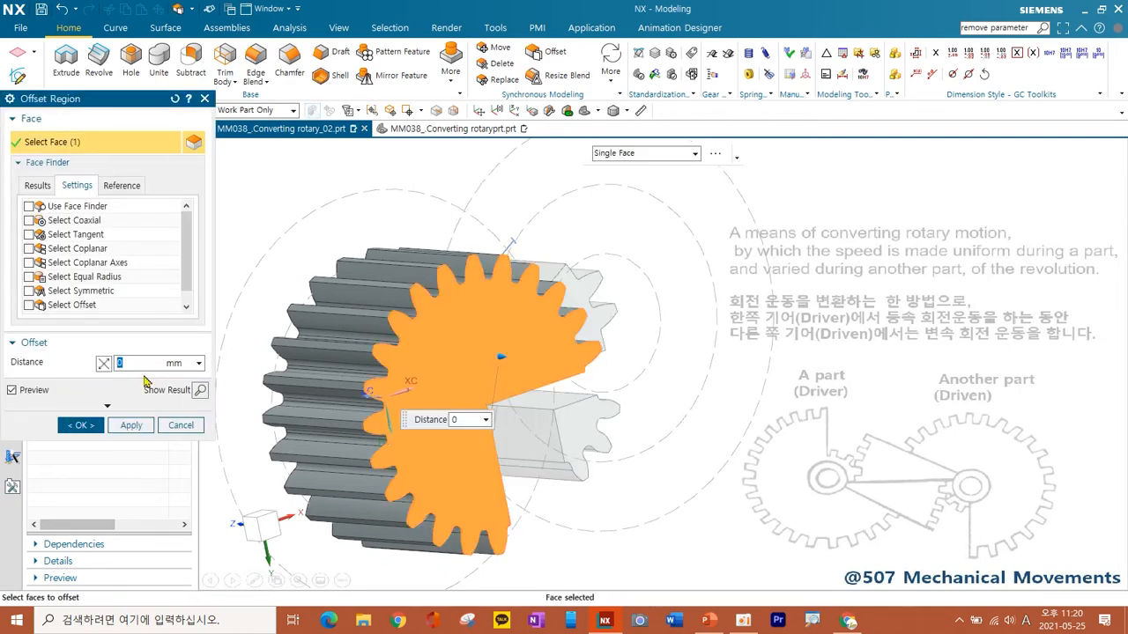
text(1)
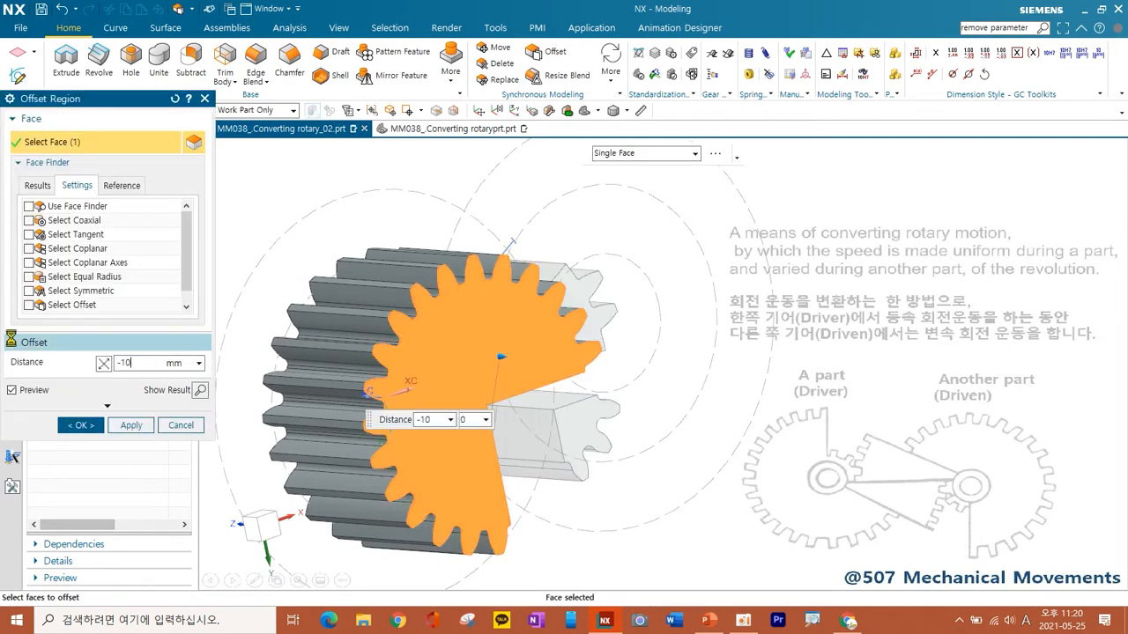
click(93, 423)
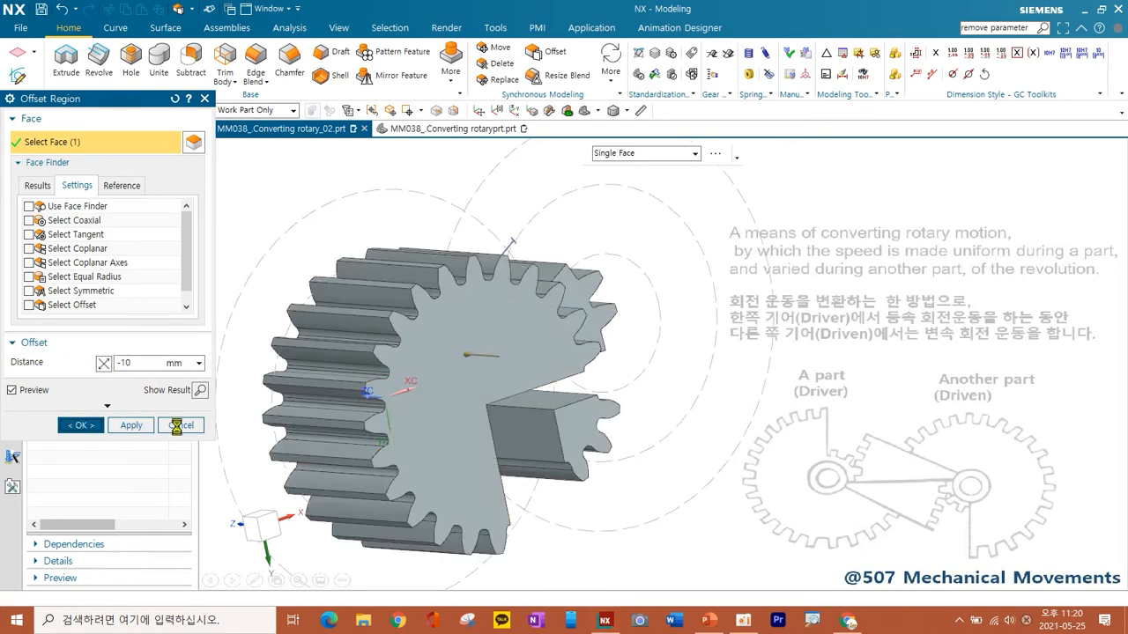
Offset the end face of the sector cut from the 36-tooth gear by 10 mm
middle_drag(494, 373, 515, 326)
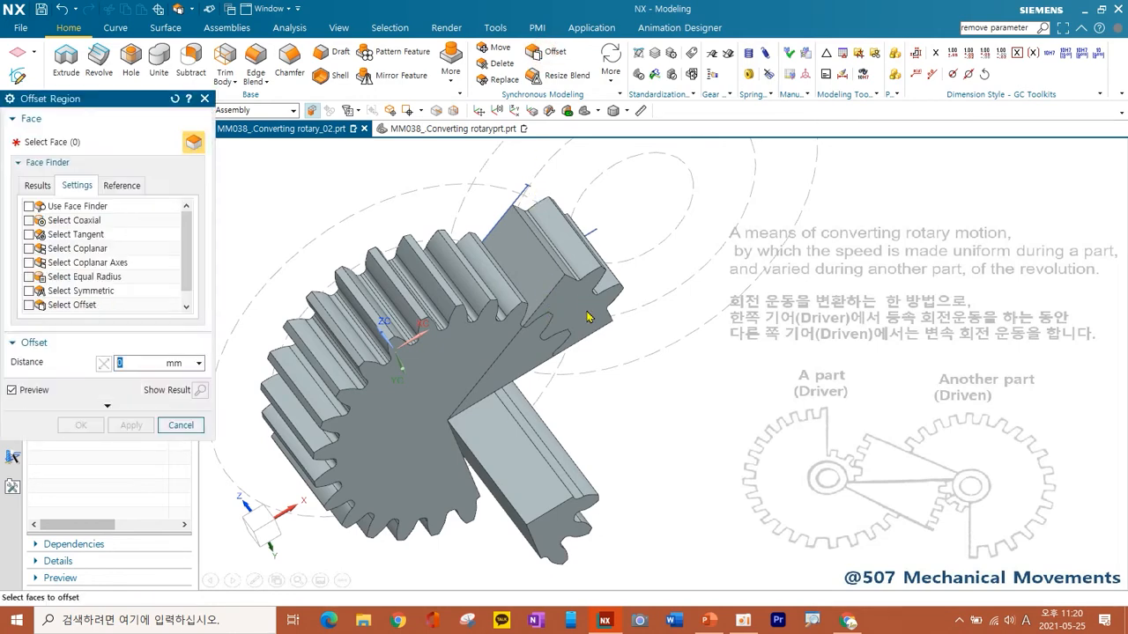
click(580, 318)
text(10)
key(Return)
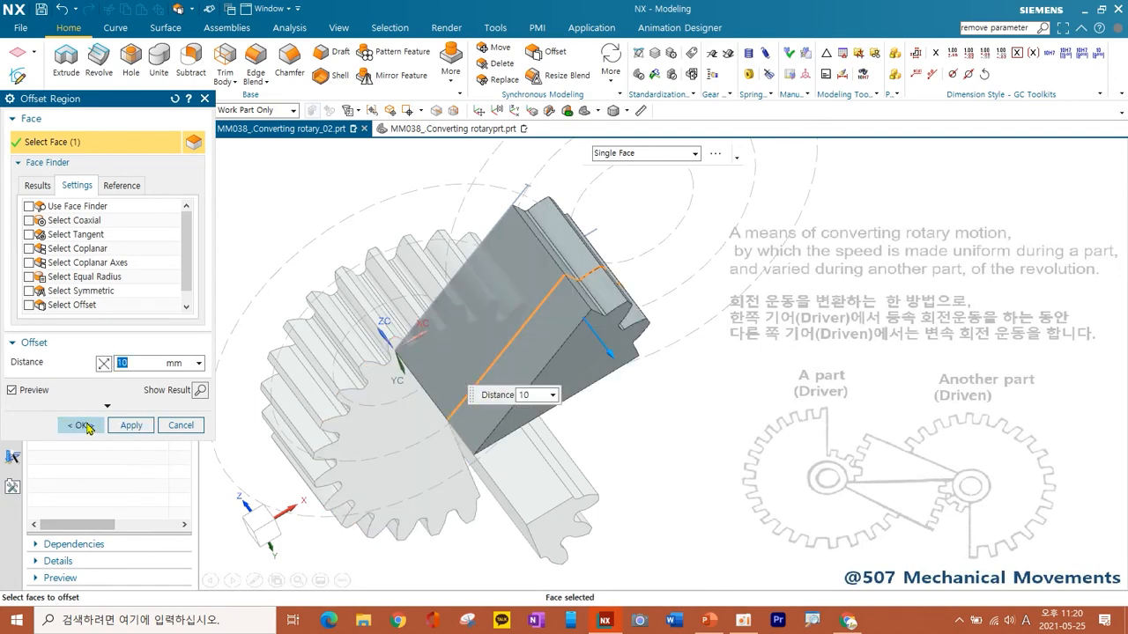
click(83, 426)
Unite the medium gear sector as target with the small gear sector and the sector of the 36-tooth gear
middle_drag(539, 391, 542, 294)
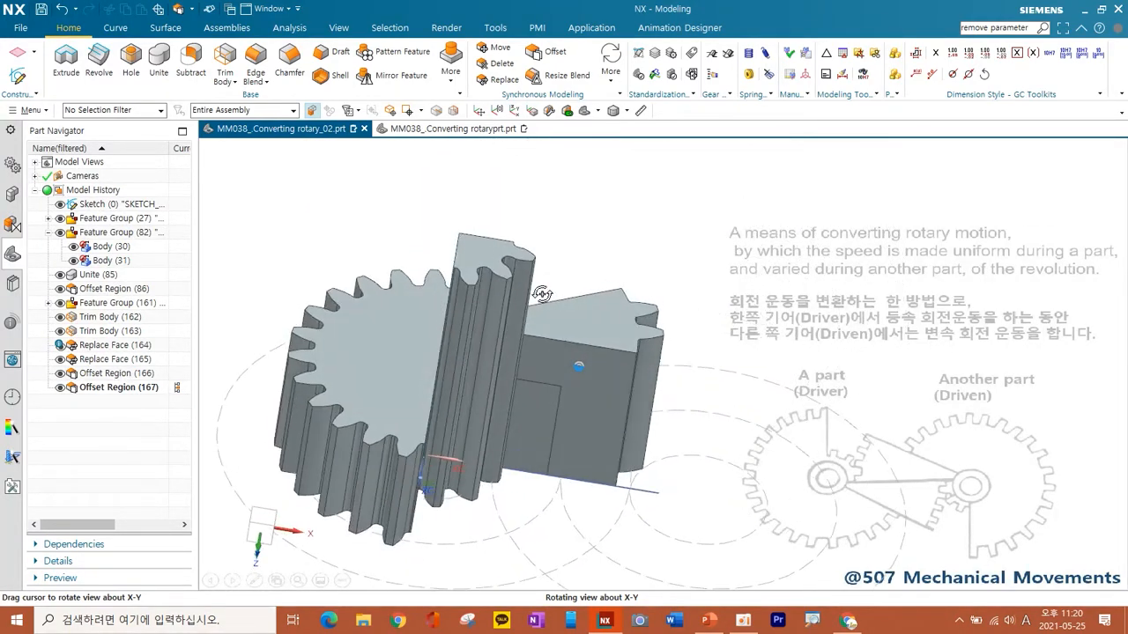
click(153, 60)
click(403, 354)
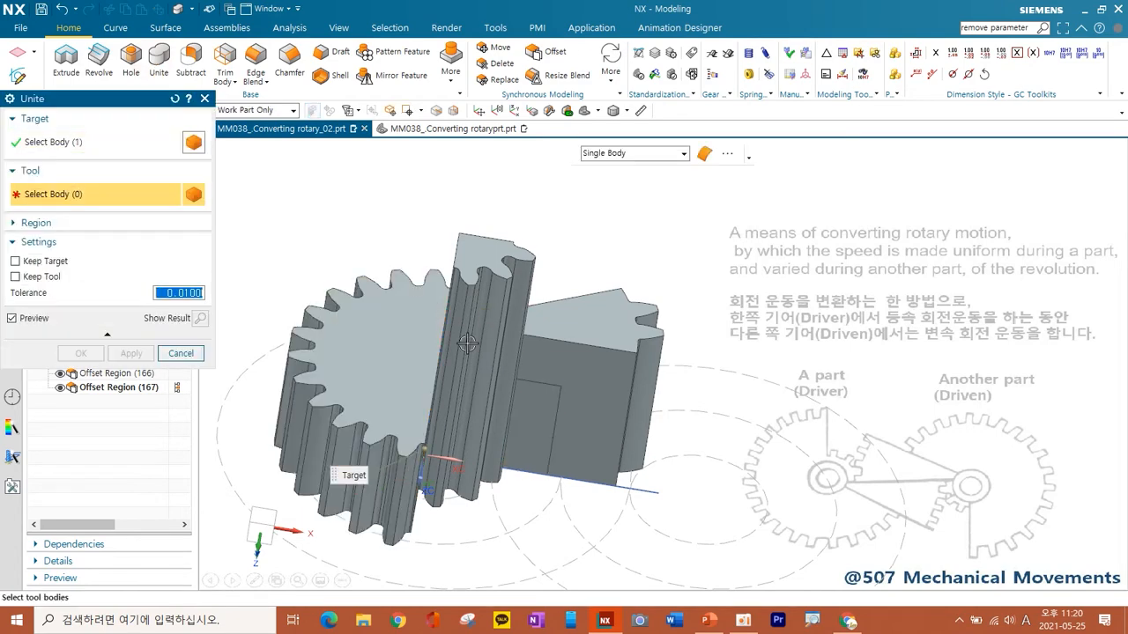
click(467, 346)
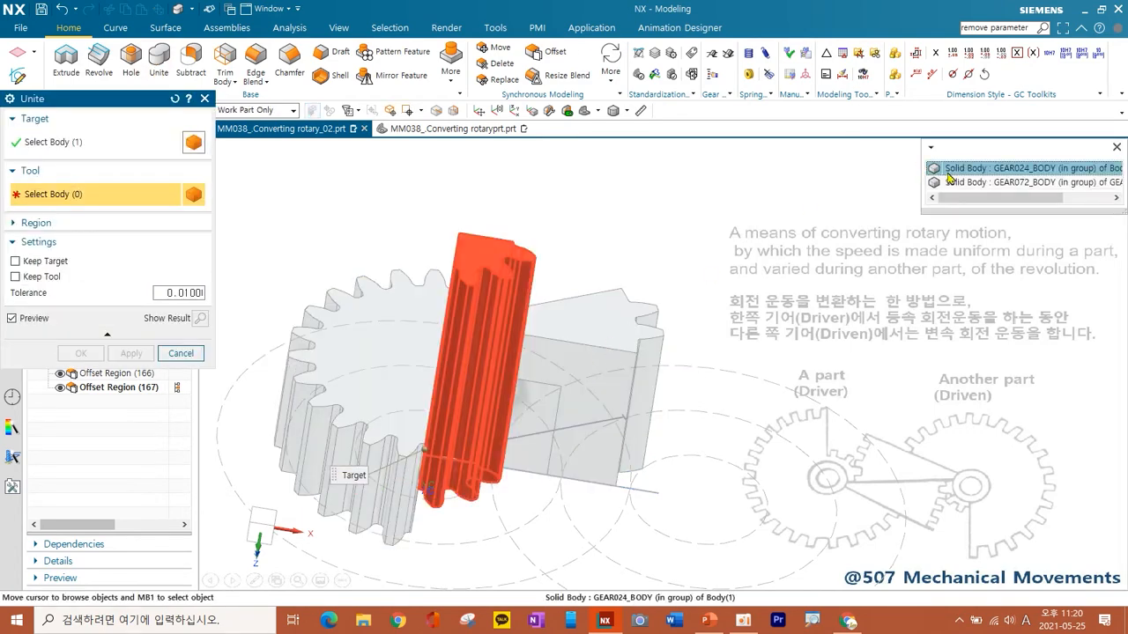
click(948, 172)
click(606, 329)
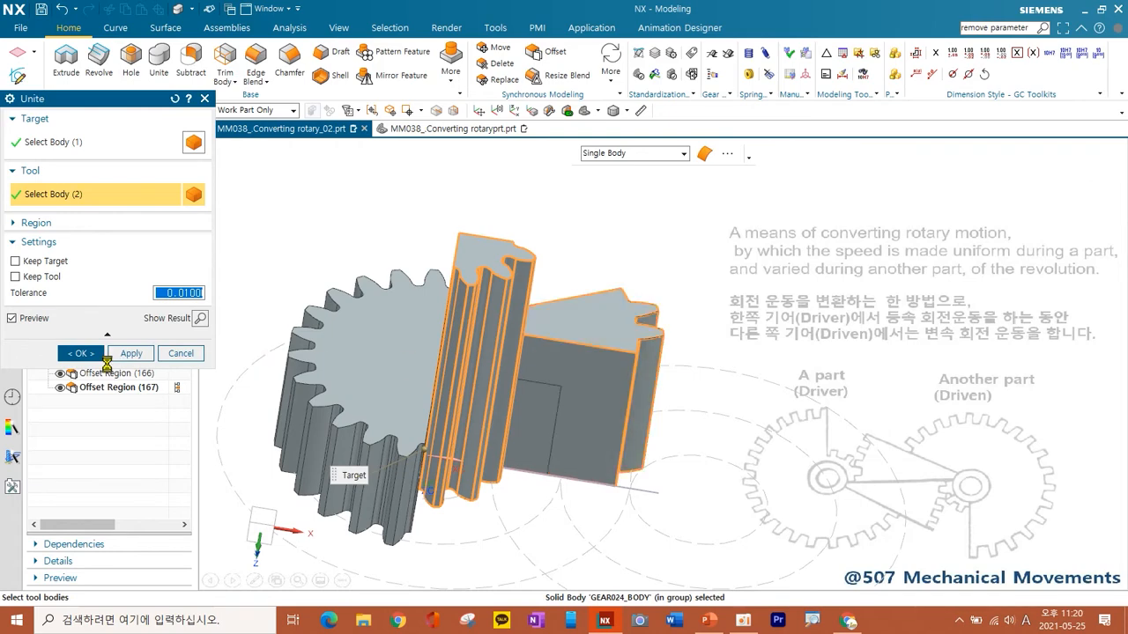
click(81, 353)
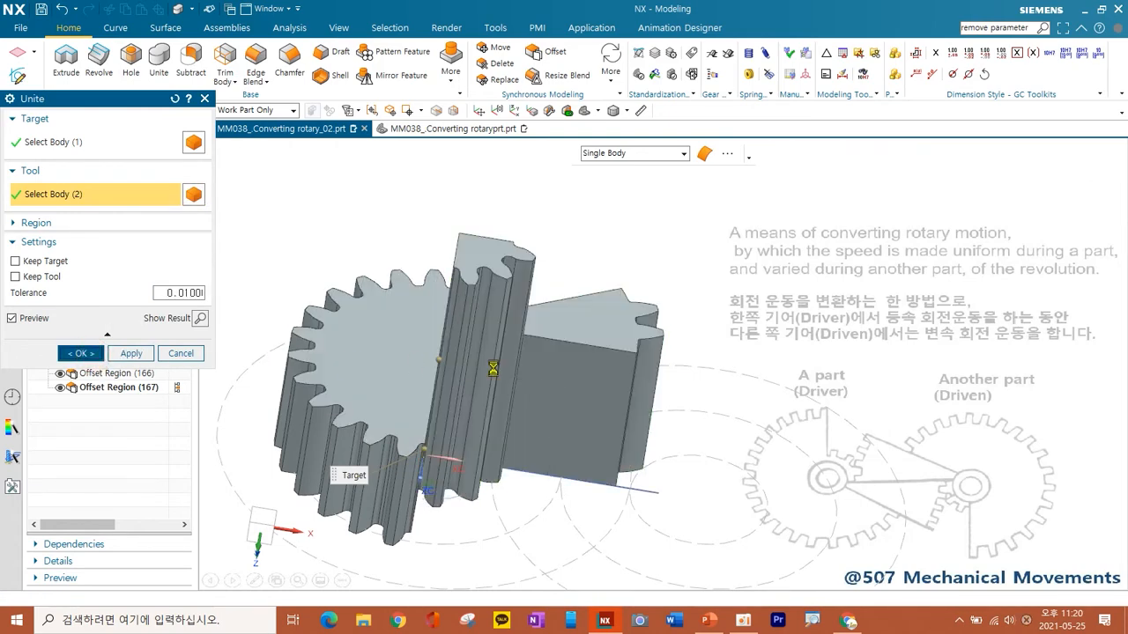
Copy the united gear point to point from the centre of its circles to the centre of the neighbouring circles
middle_drag(573, 290, 507, 388)
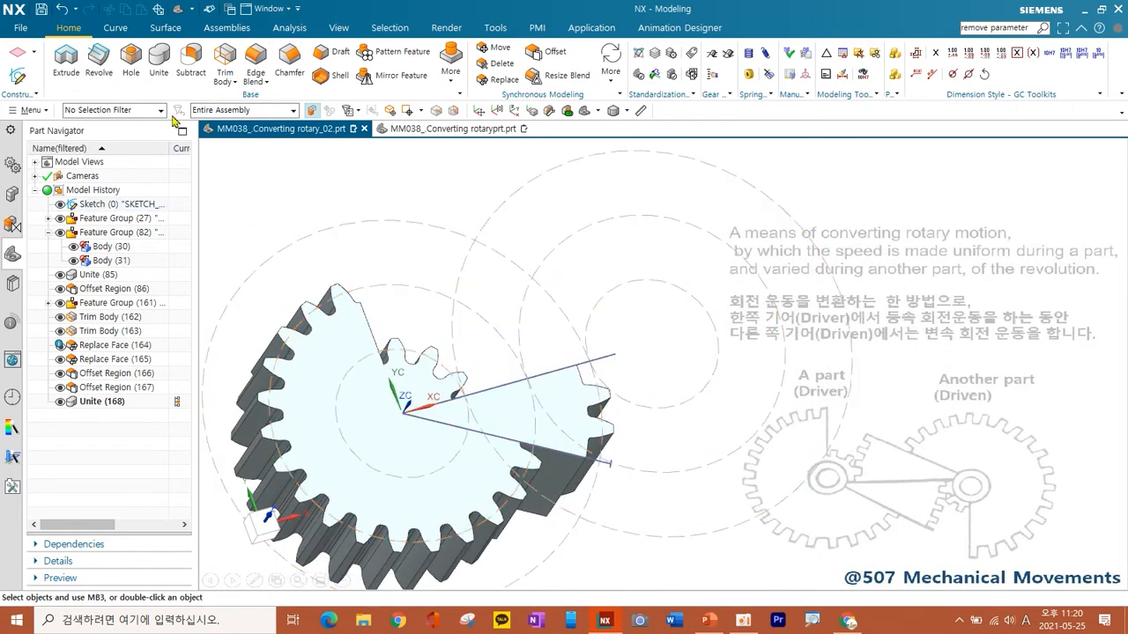
click(496, 27)
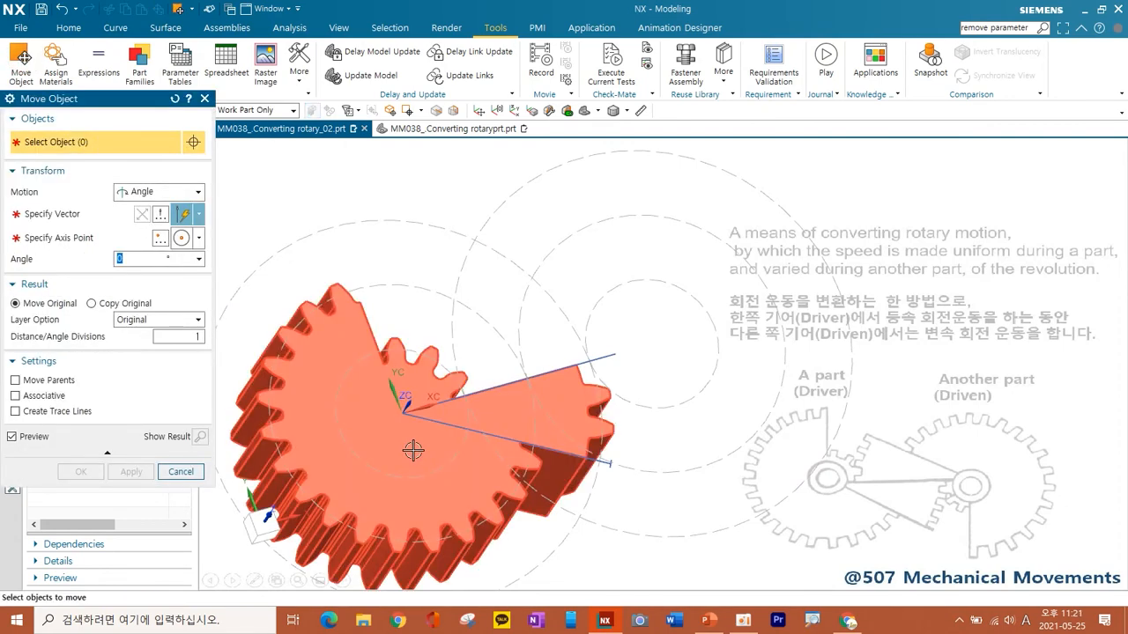
click(168, 191)
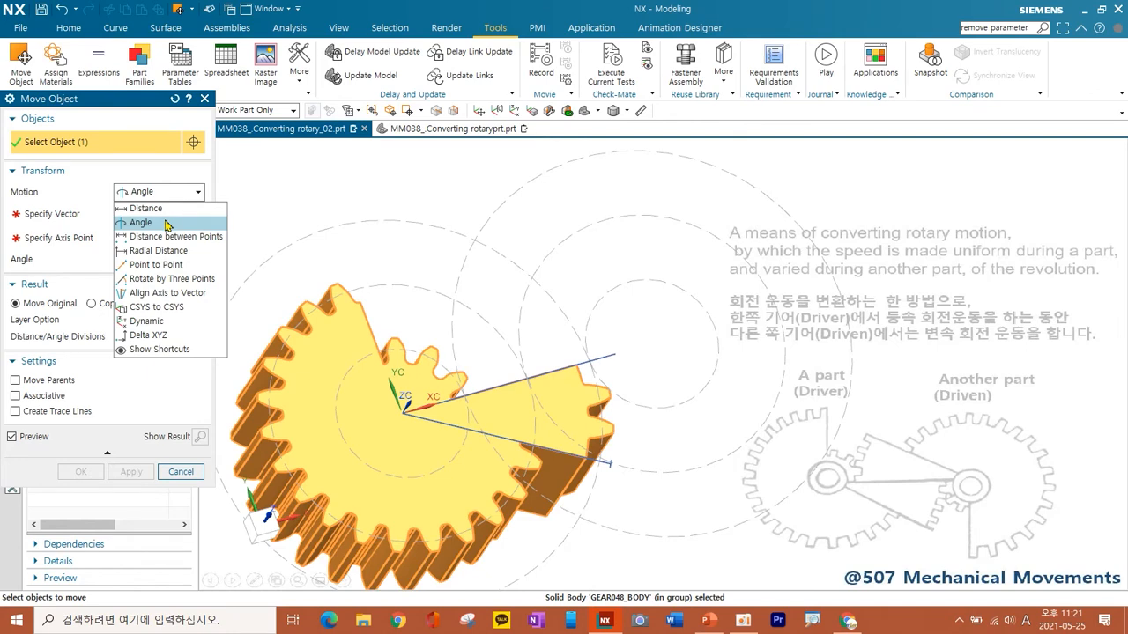
click(154, 266)
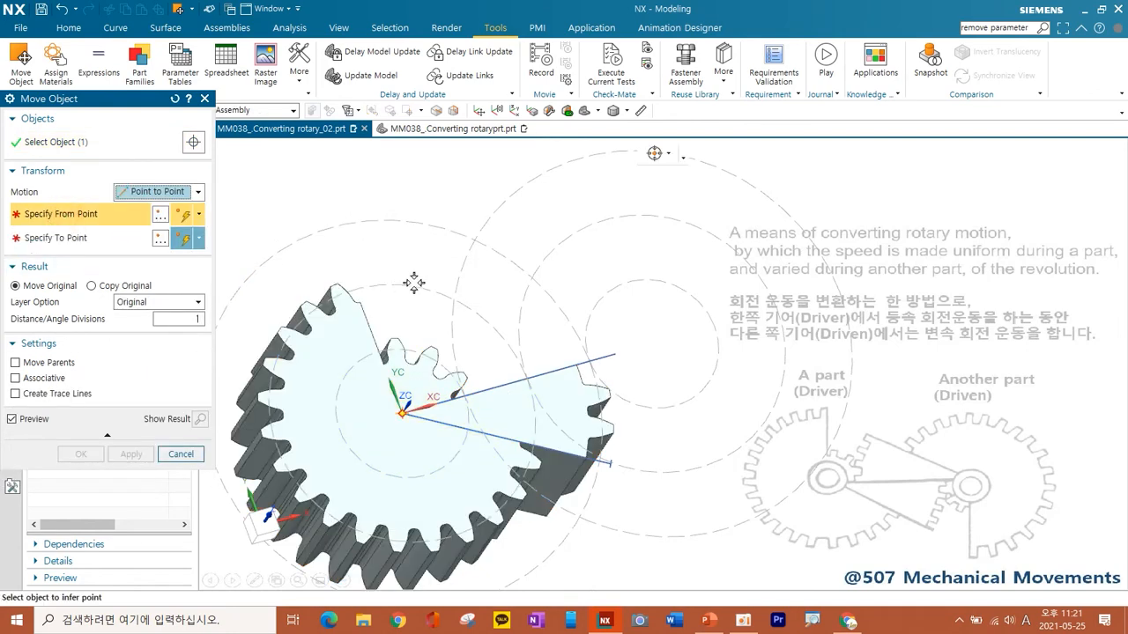
click(422, 225)
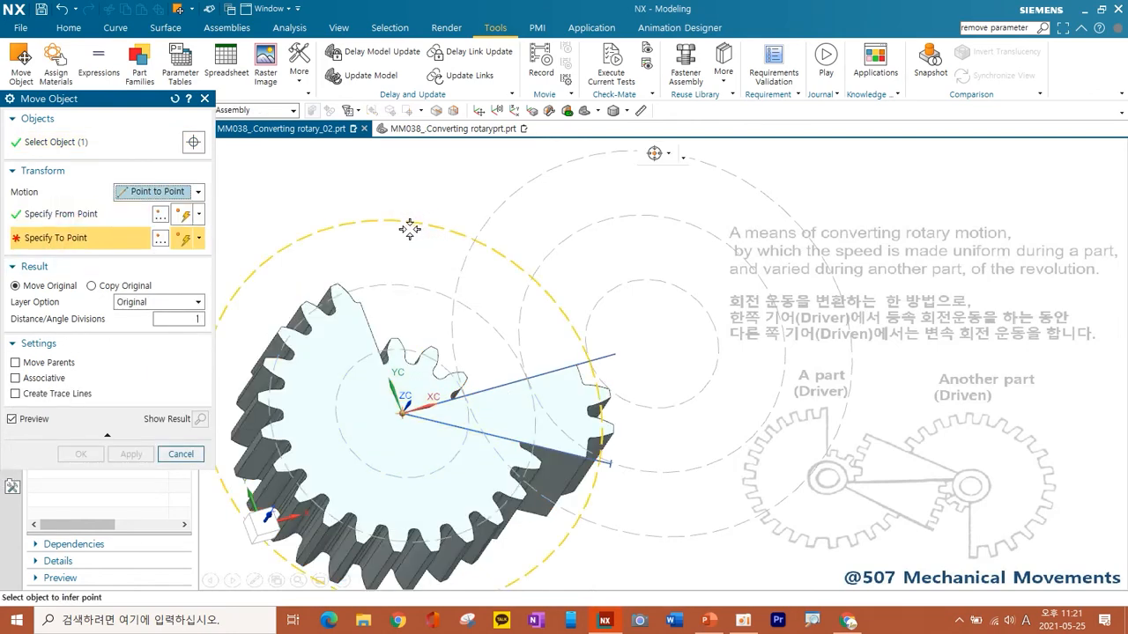
click(720, 168)
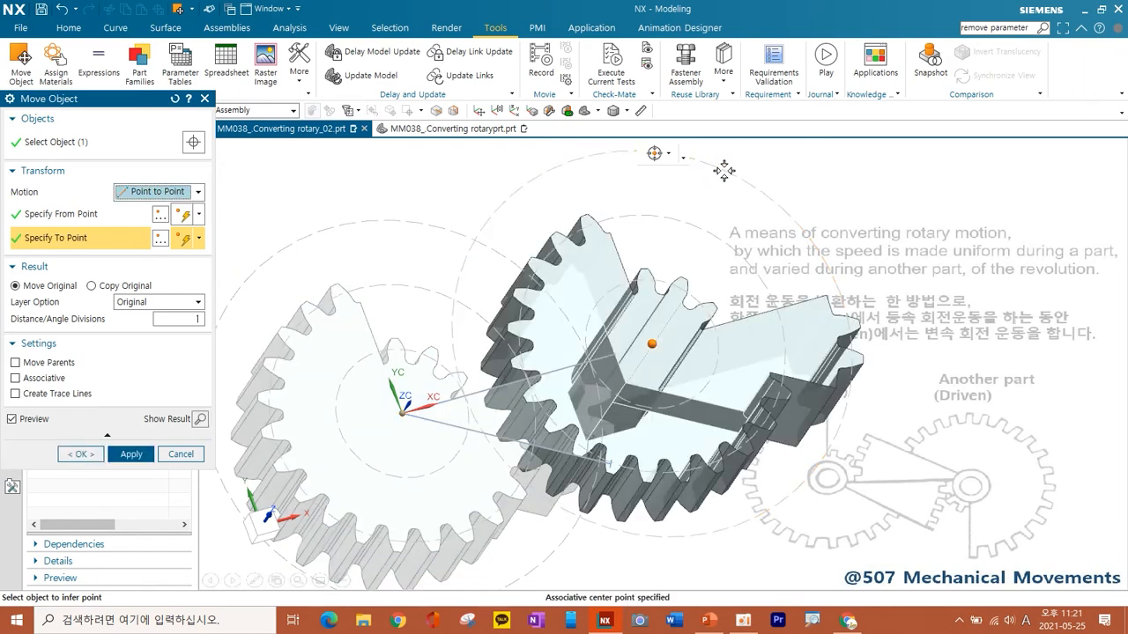
click(134, 287)
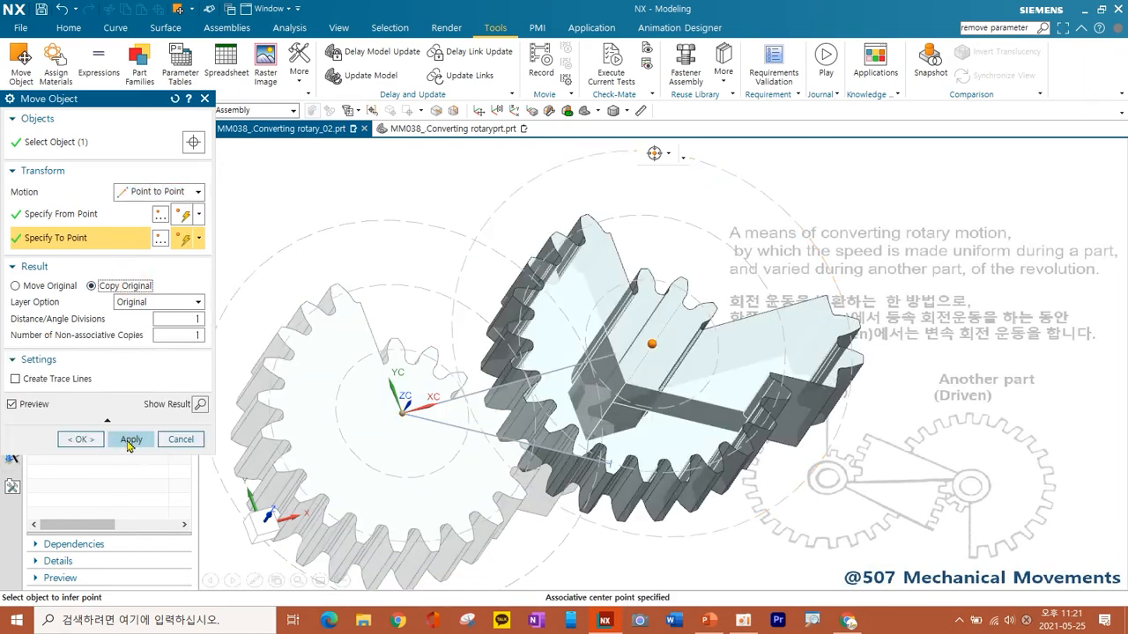
click(128, 439)
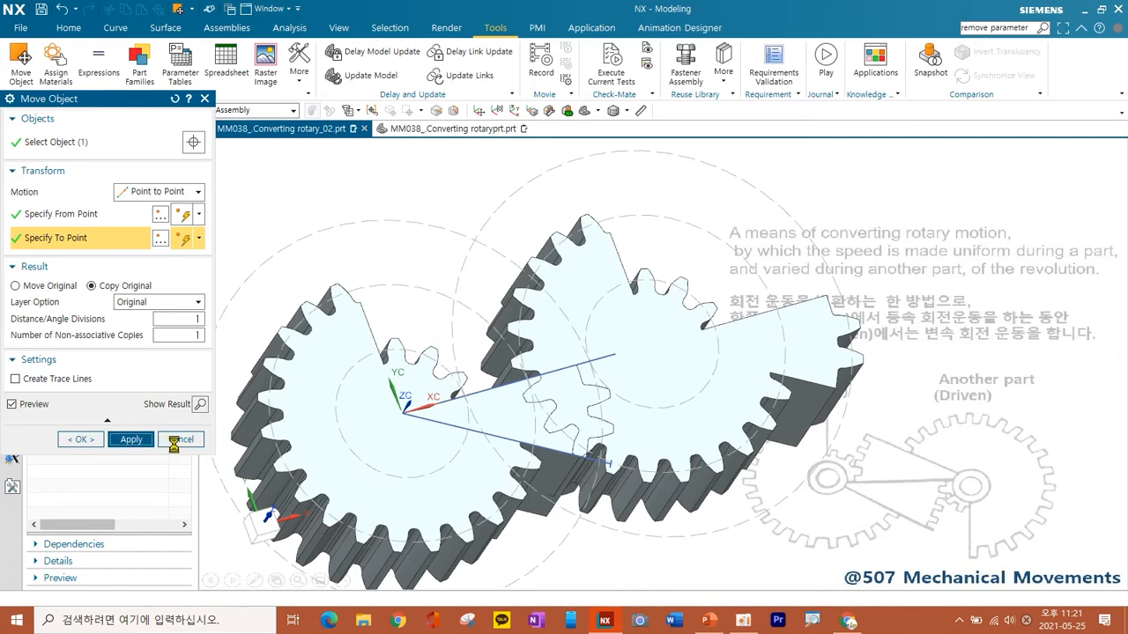
click(180, 438)
Rotate the copied gear itself 180° about the Z-axis through the centre of its circles, and save the part
shift+middle_drag(633, 431, 550, 429)
click(7, 74)
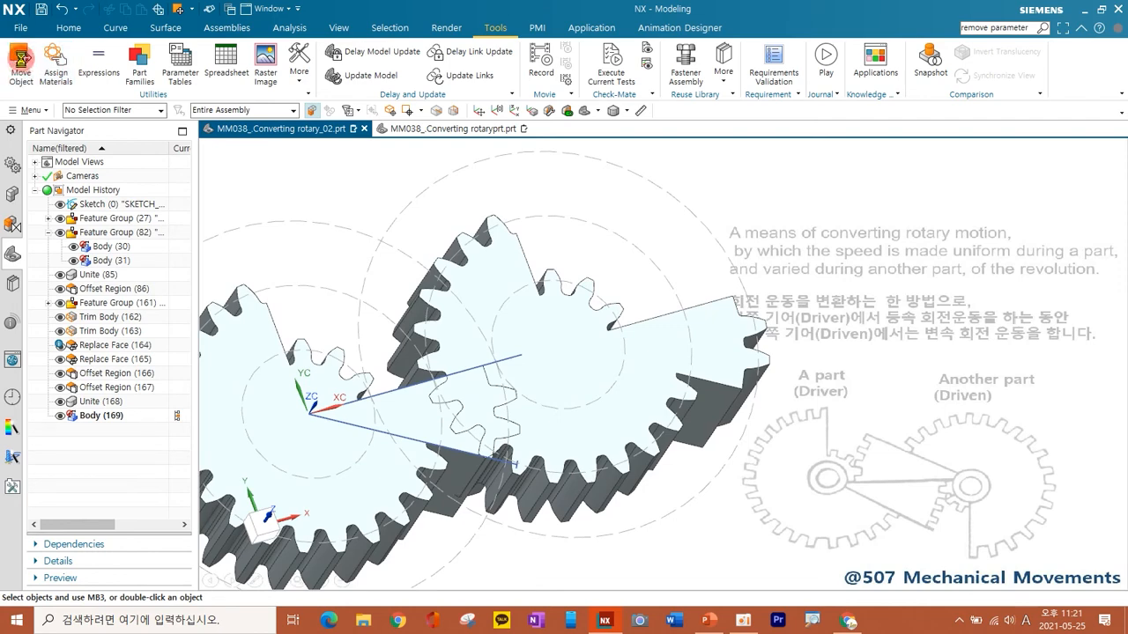
click(564, 348)
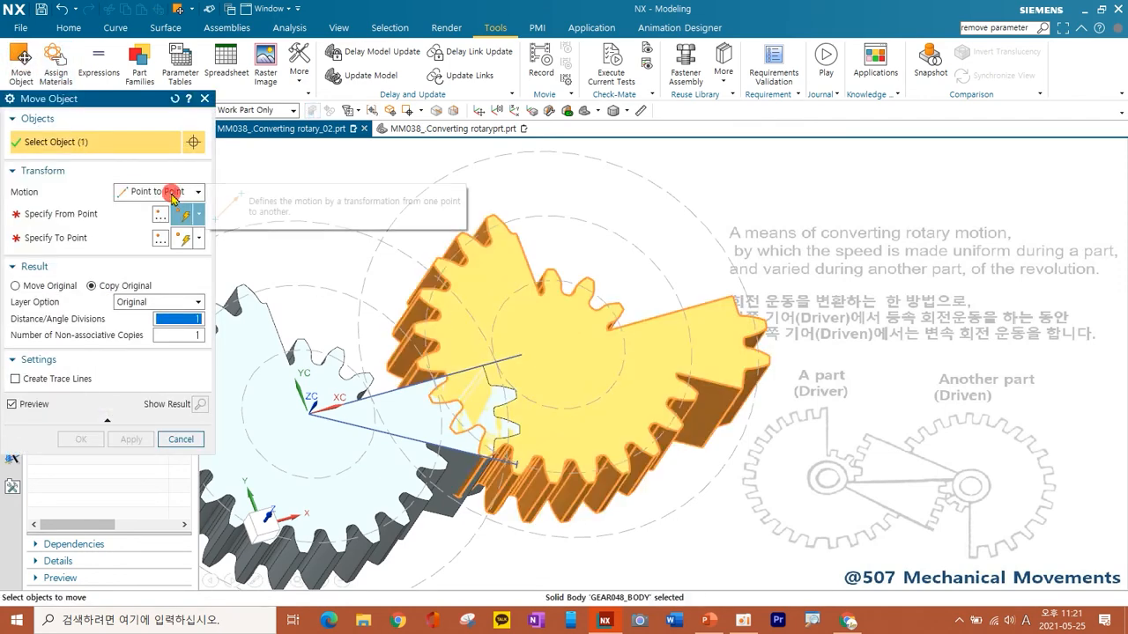
click(187, 191)
click(152, 222)
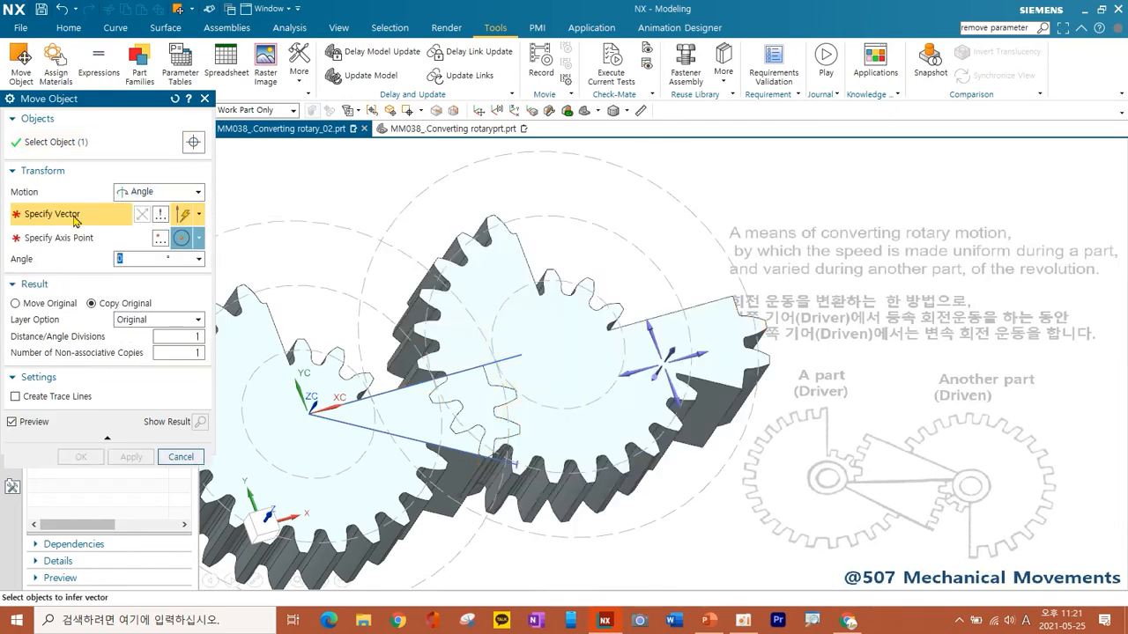
middle_drag(654, 411, 643, 372)
click(665, 326)
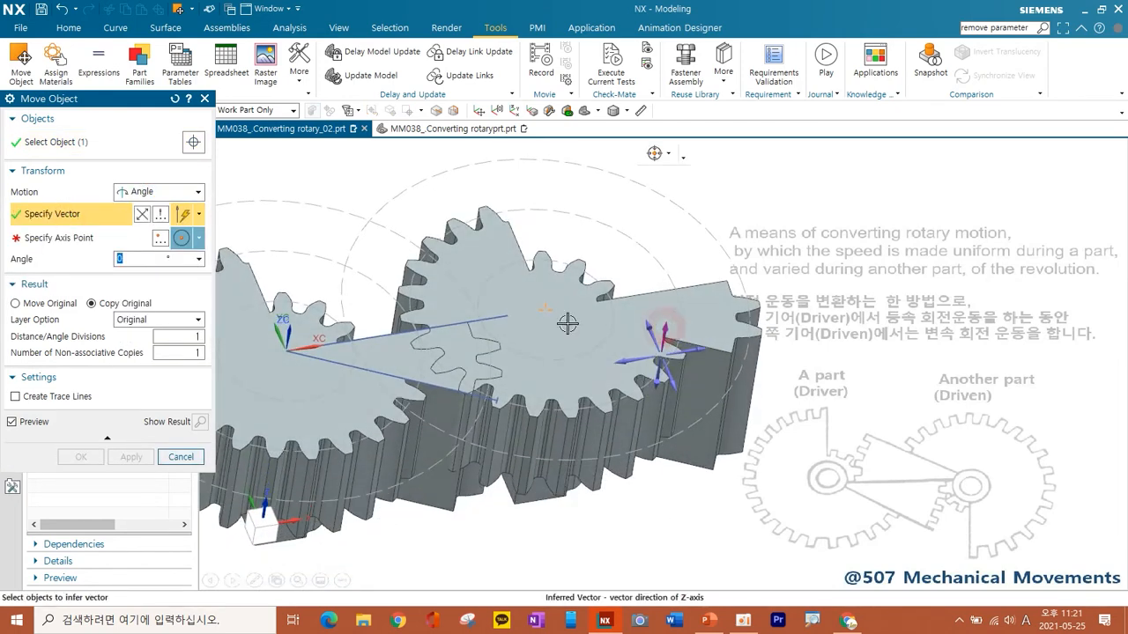
click(76, 240)
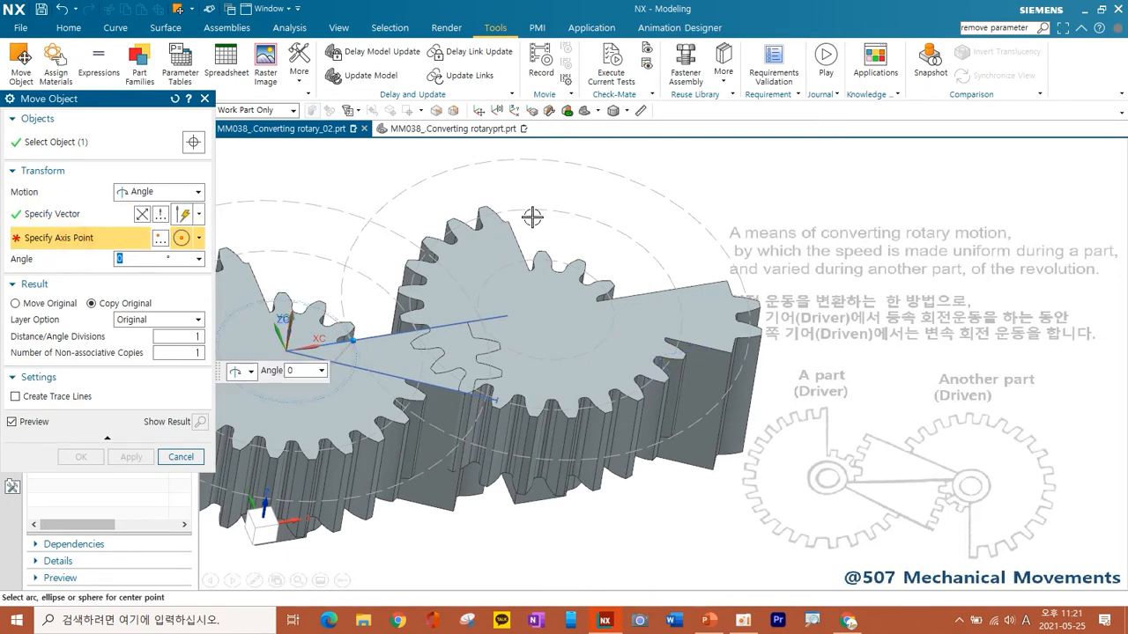
click(612, 180)
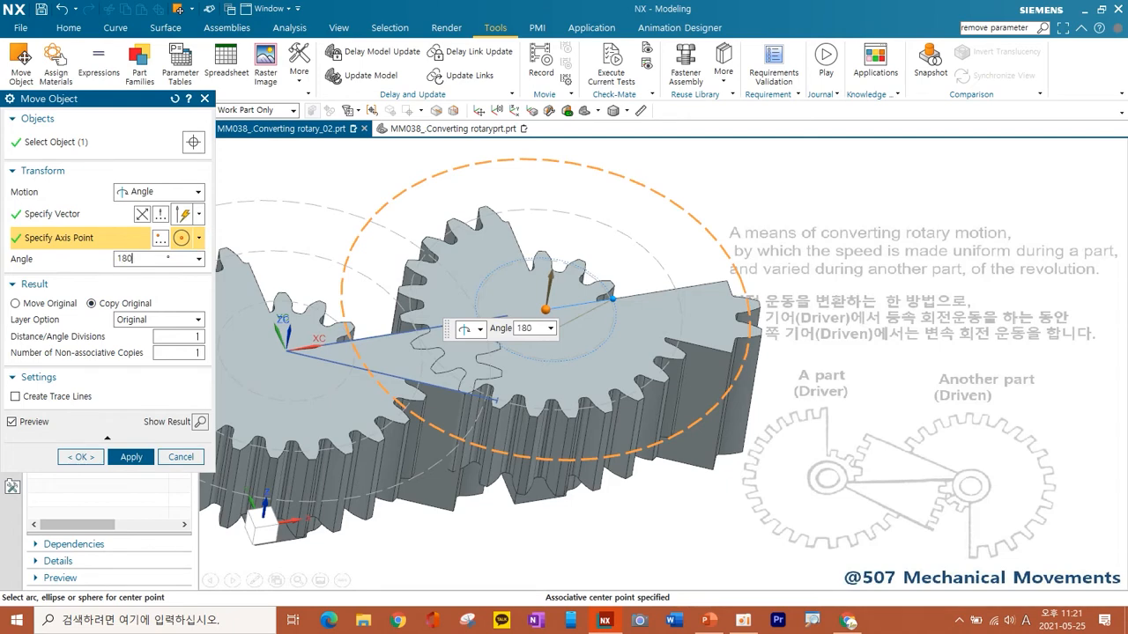
click(28, 304)
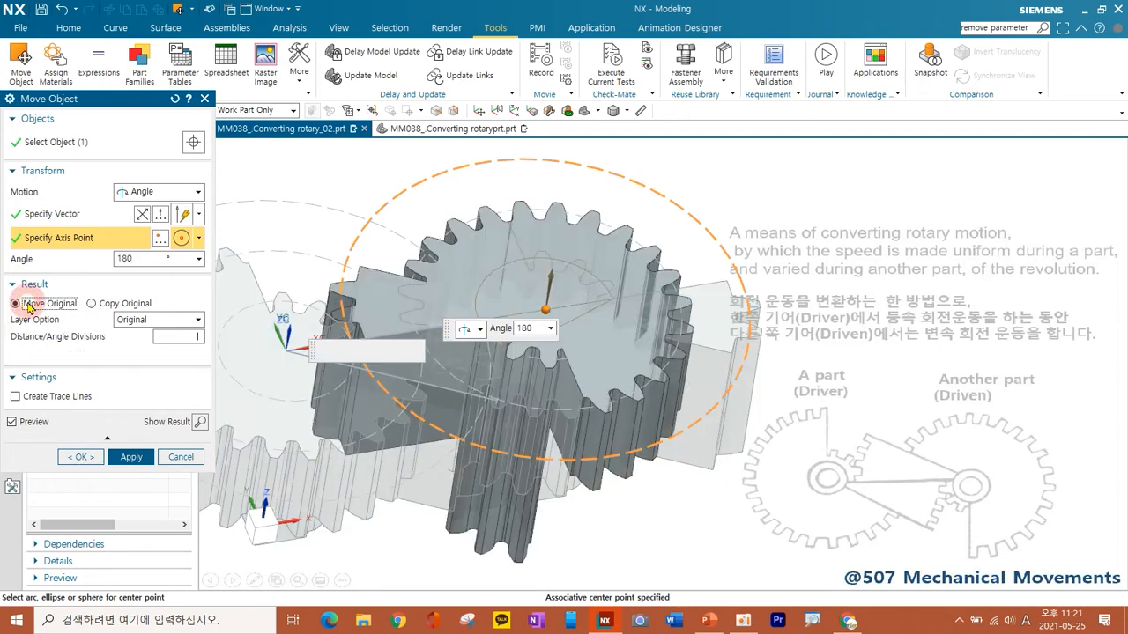
click(82, 473)
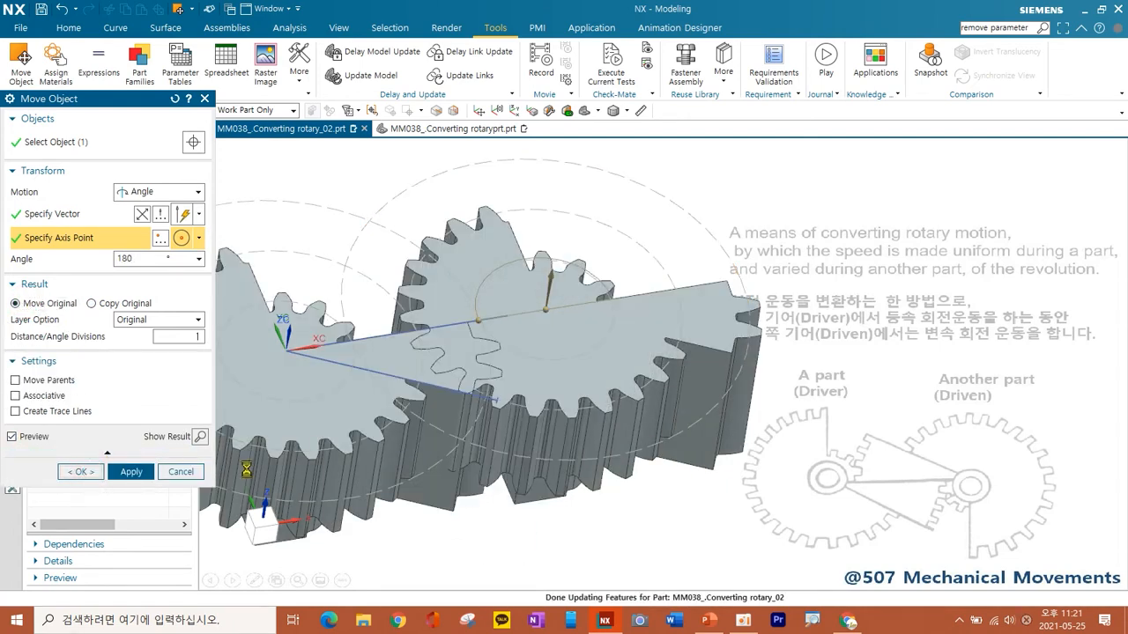
middle_drag(577, 311, 585, 339)
click(41, 10)
Offset the radial cut face of the copied gear's wedge sector, where it touches the other gear, by -1 mm with Offset Region
middle_drag(626, 289, 670, 466)
scroll(501, 374, up, 4)
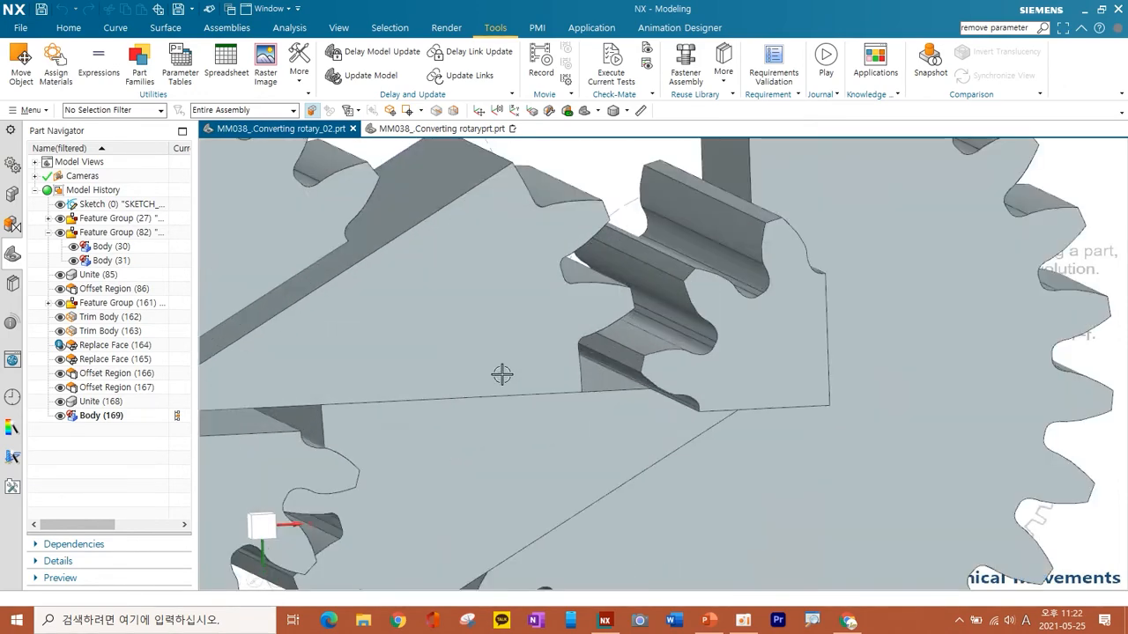
click(73, 28)
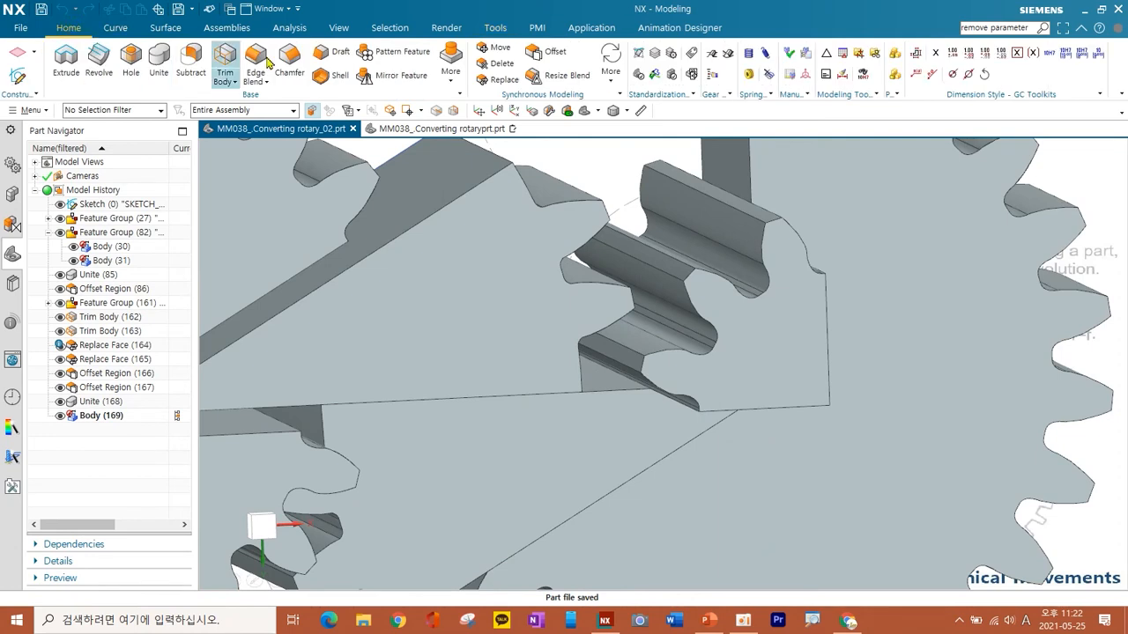
click(548, 55)
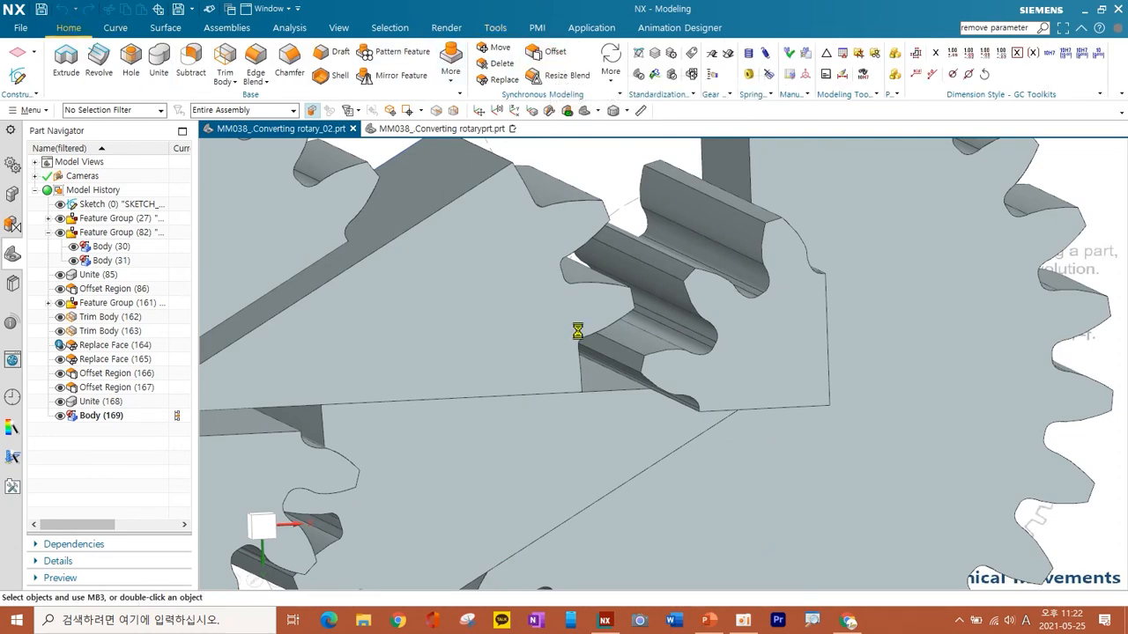
click(610, 374)
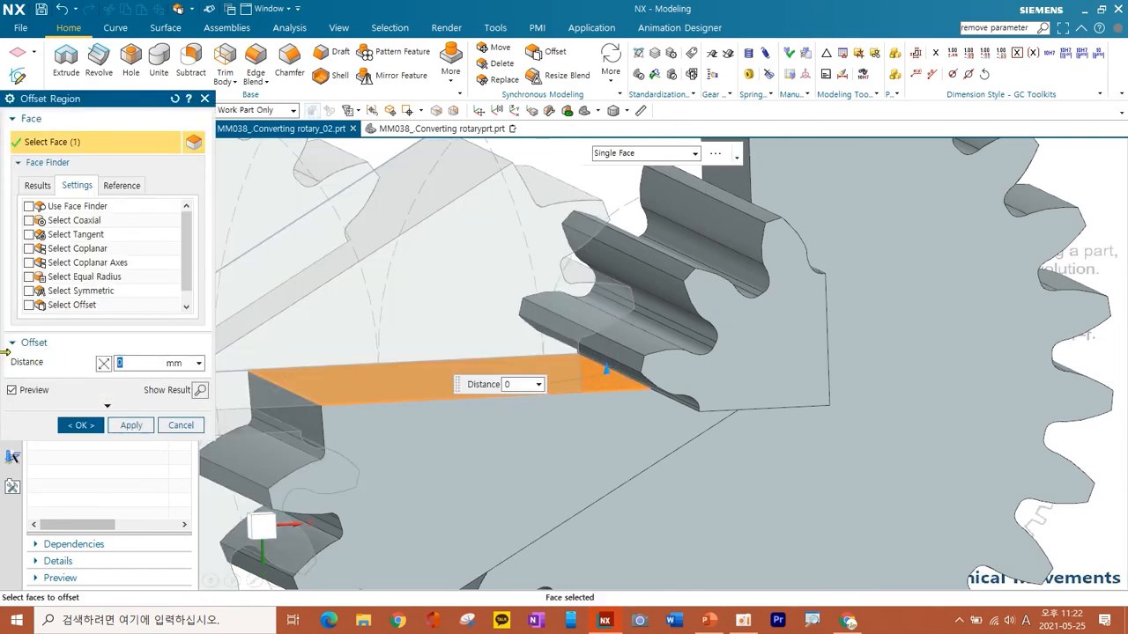
key(Return)
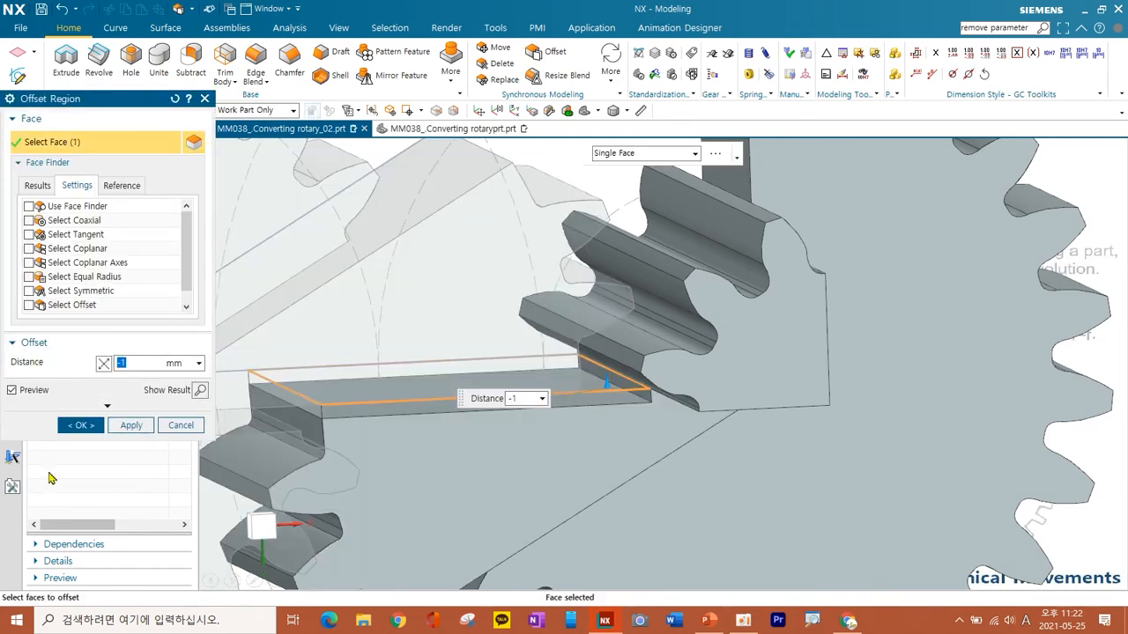
click(132, 425)
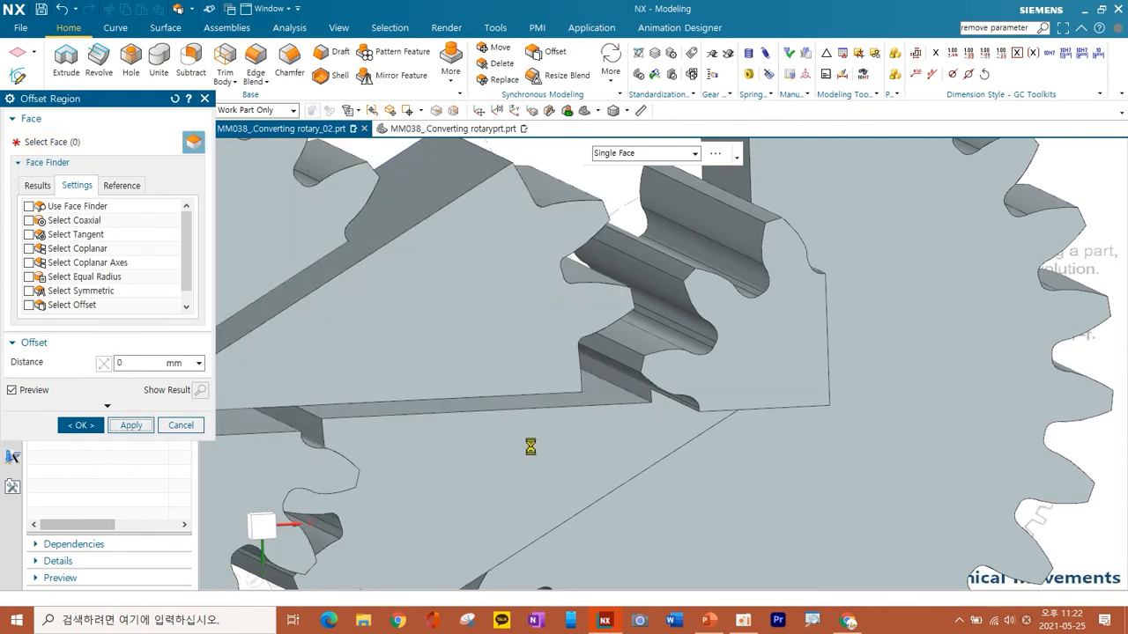
Offset the facing radial cut face of the original gear's wedge sector by -1 mm
middle_drag(469, 446, 469, 397)
scroll(505, 370, up, 3)
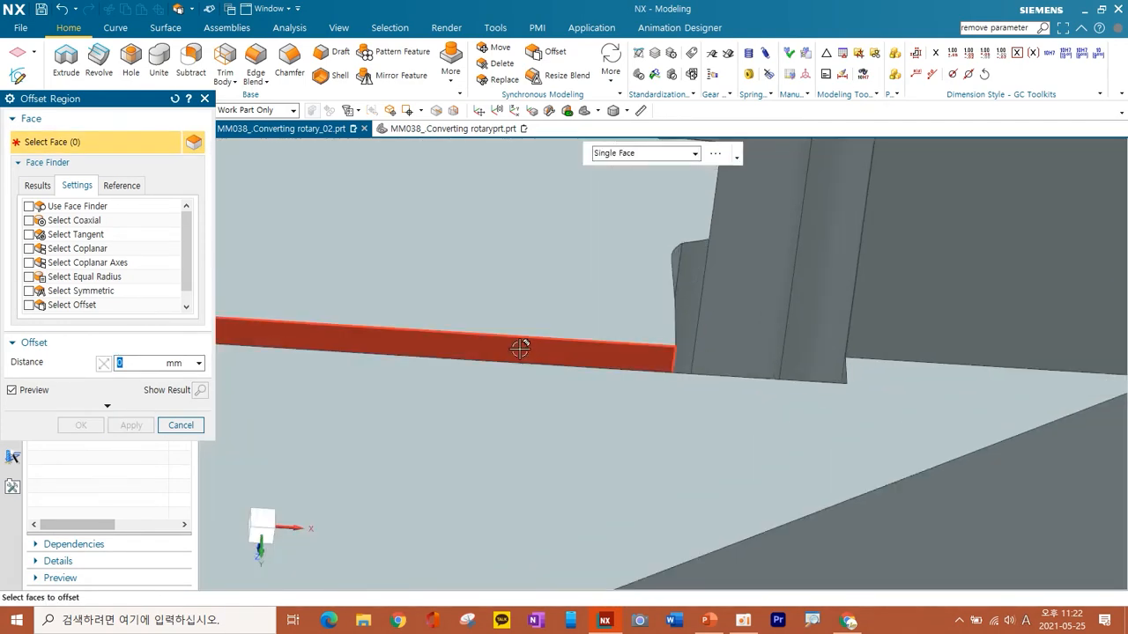
click(519, 349)
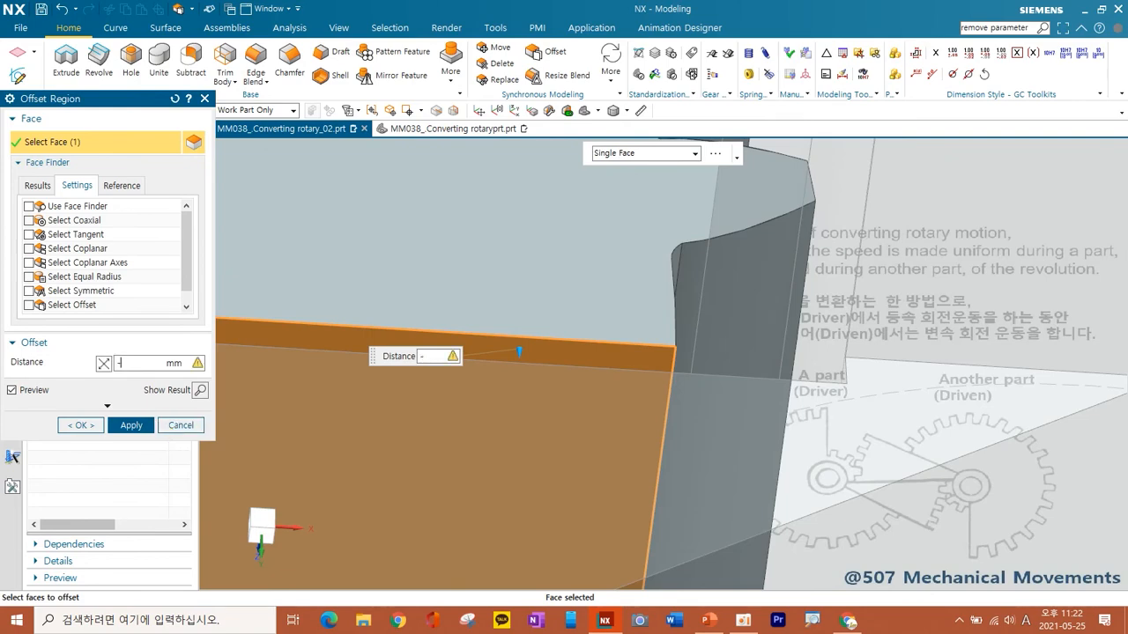
key(Return)
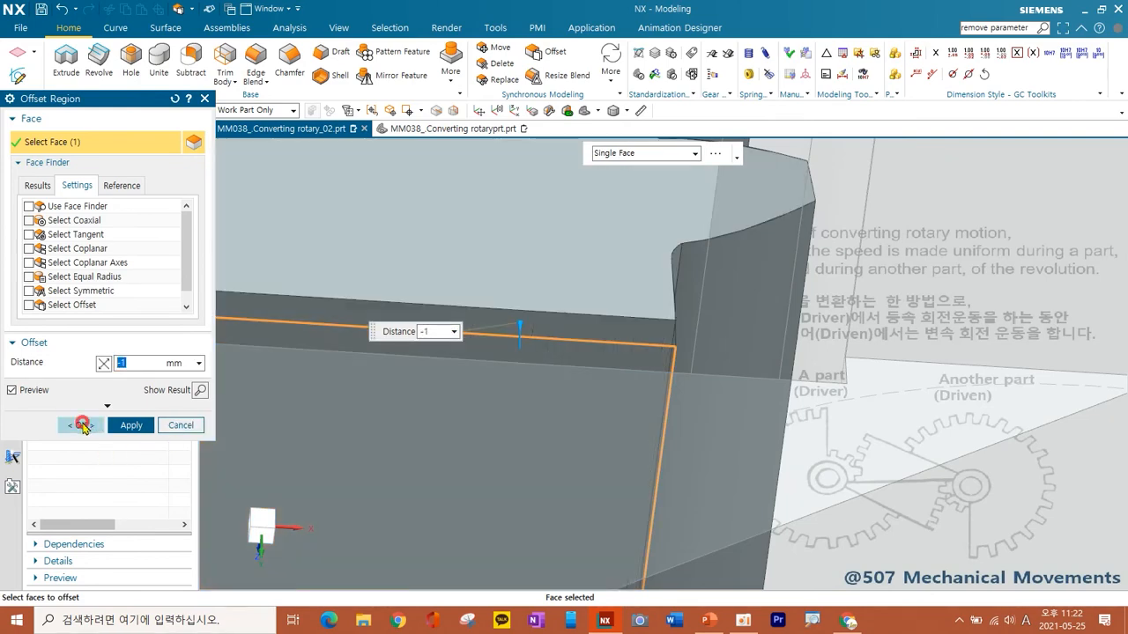
click(84, 427)
scroll(534, 431, down, 5)
middle_drag(529, 420, 587, 378)
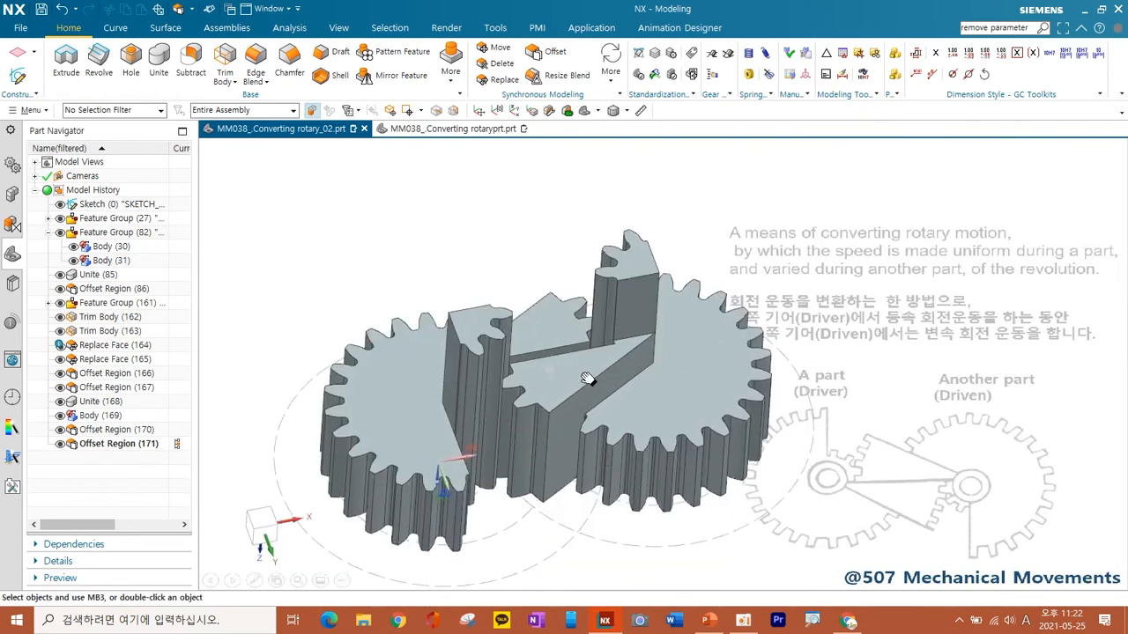
Colour the end faces of the large toothed sectors on both gears yellow, using a face-only selection filter
key(ctrl+j)
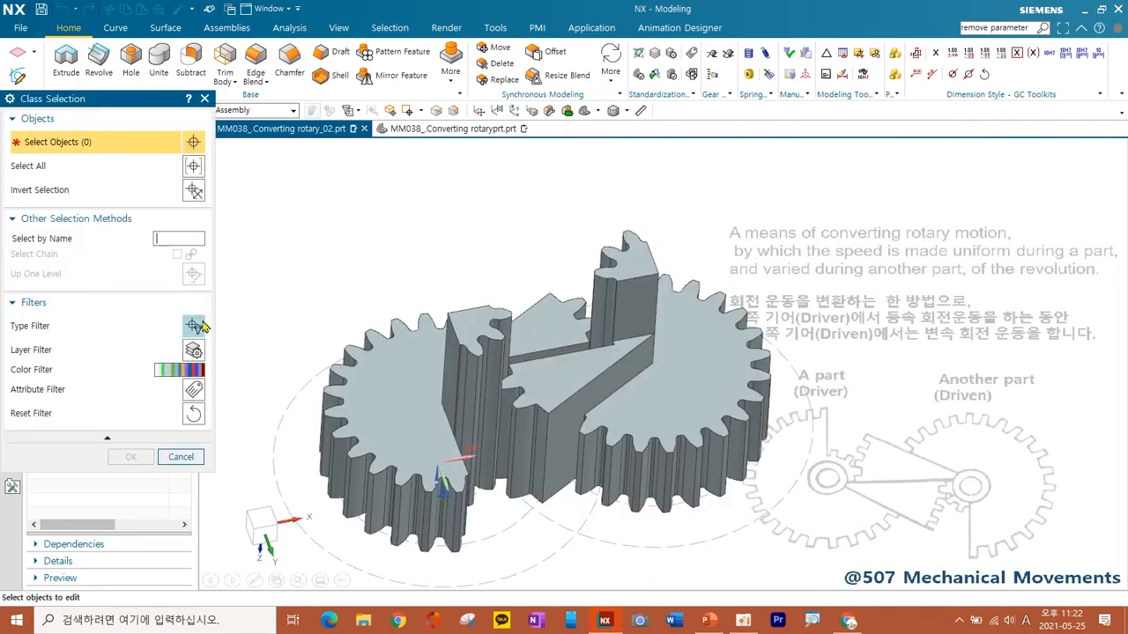
click(202, 326)
click(35, 151)
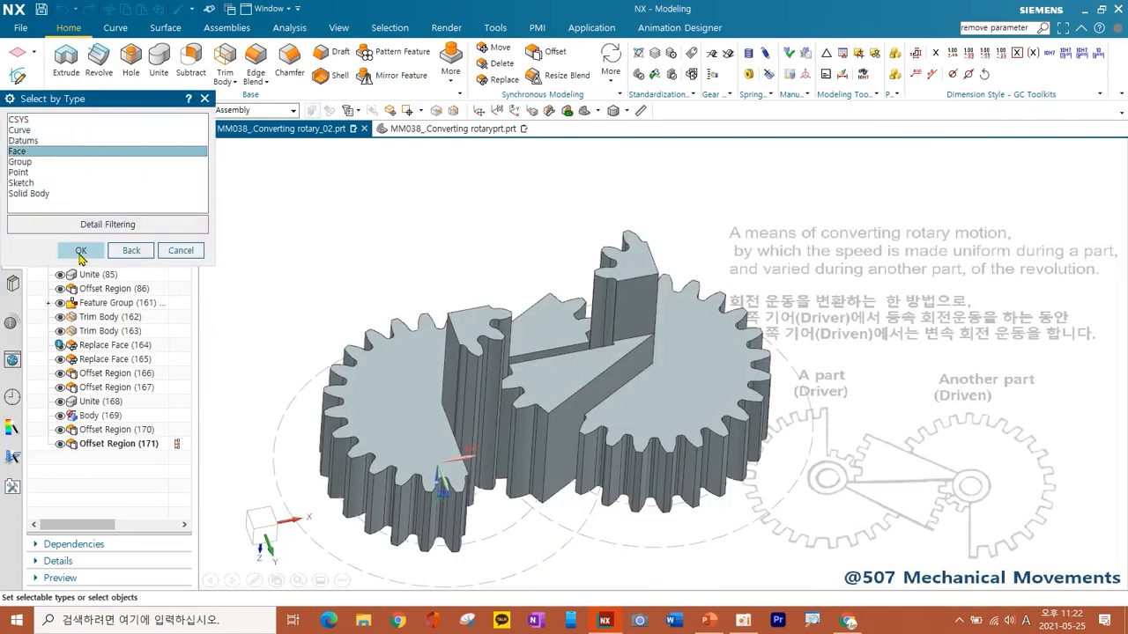
click(80, 251)
click(401, 391)
click(684, 393)
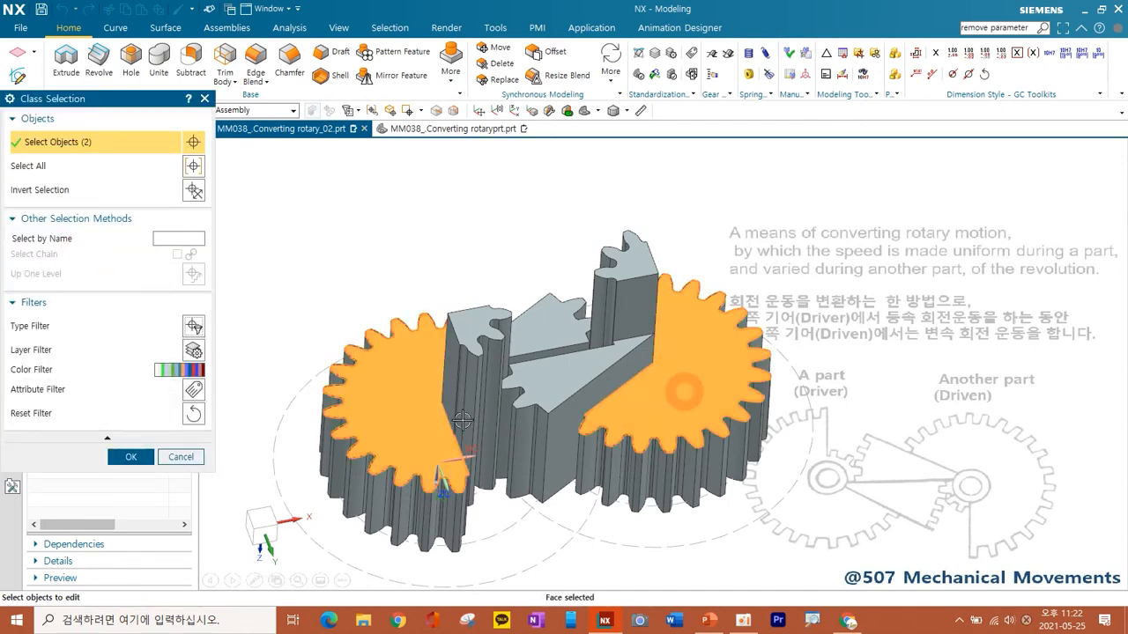
click(130, 457)
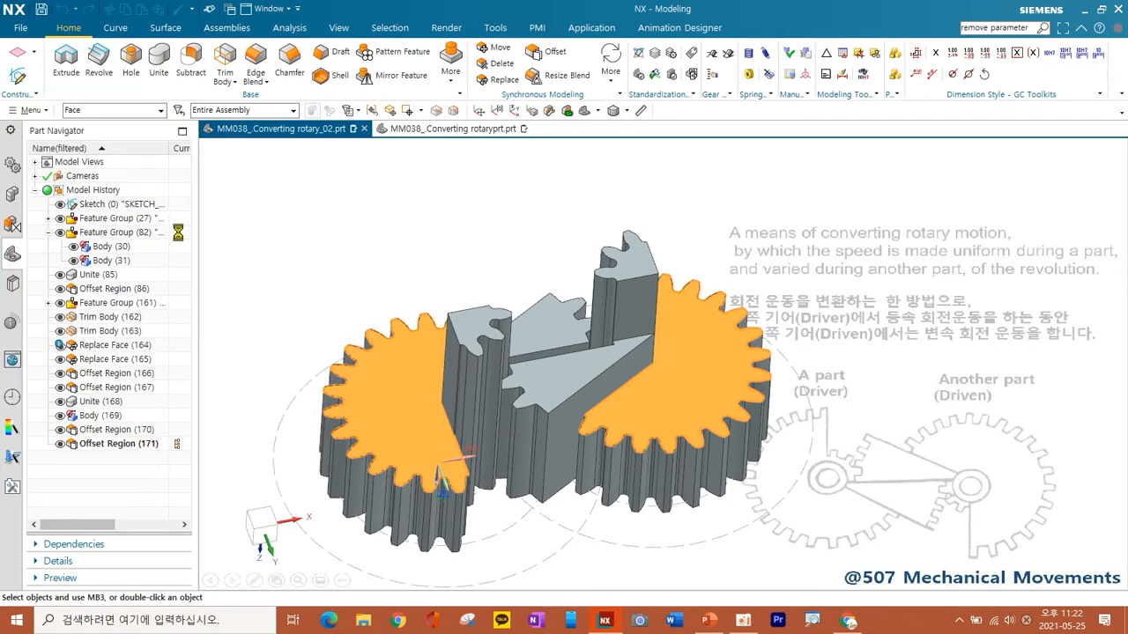
click(176, 181)
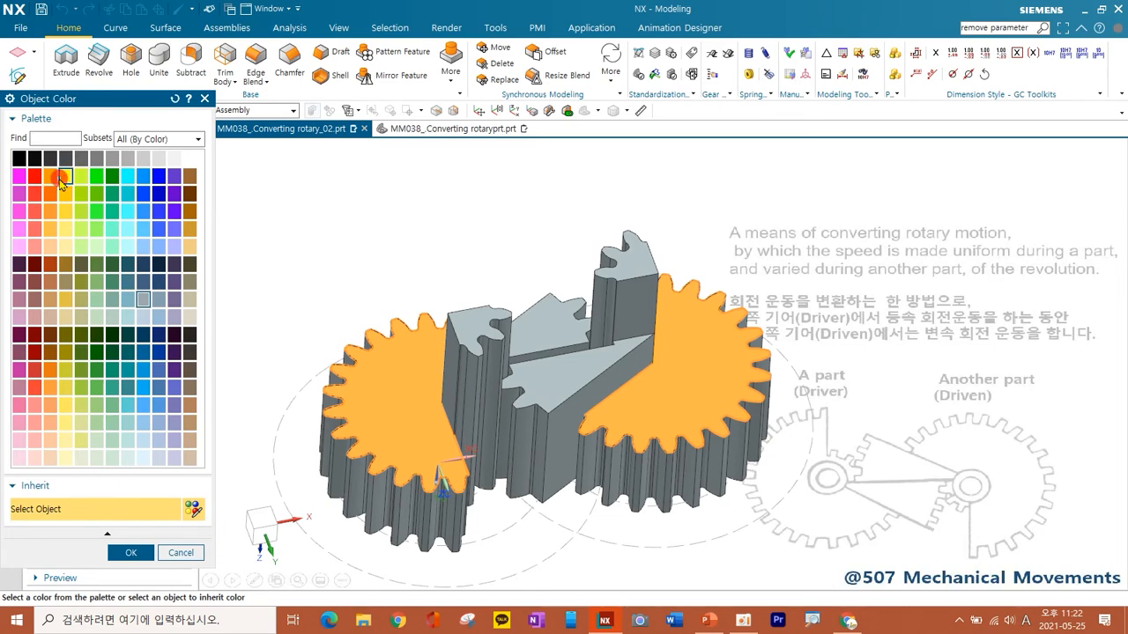
click(133, 553)
click(132, 511)
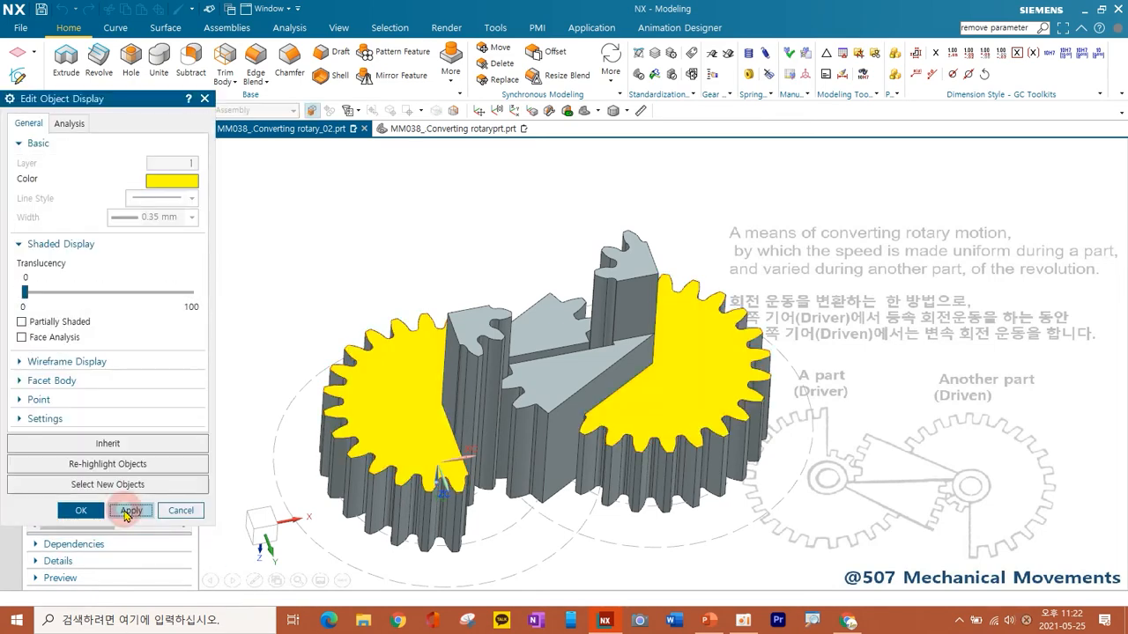
Colour the end faces of the wedge sectors on both gears blue, using a face-only selection filter
click(161, 488)
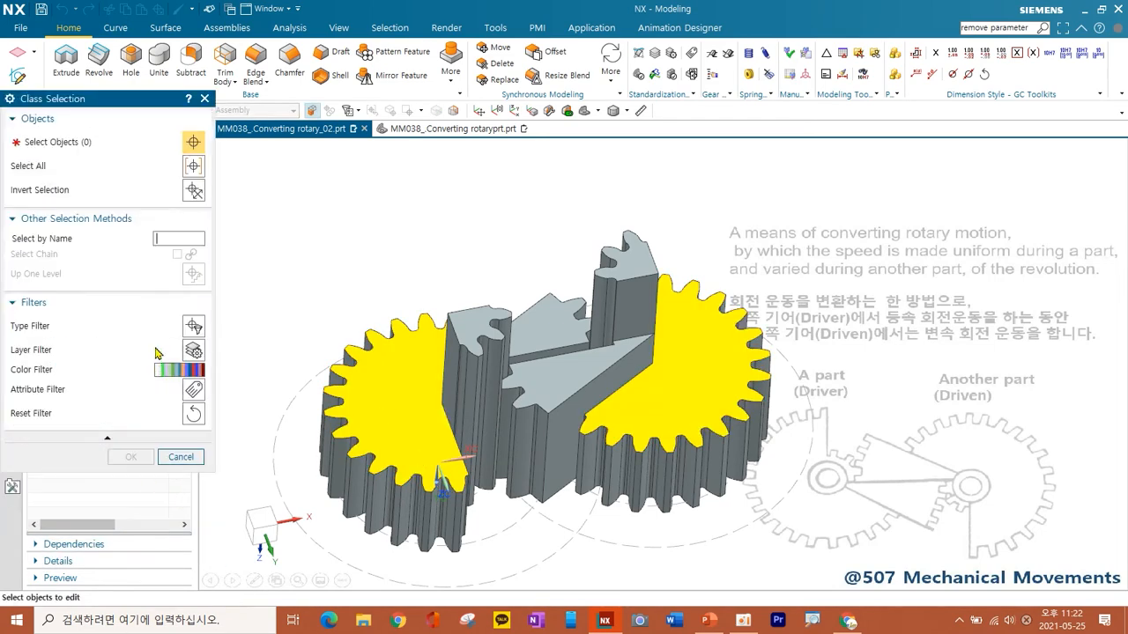
click(192, 331)
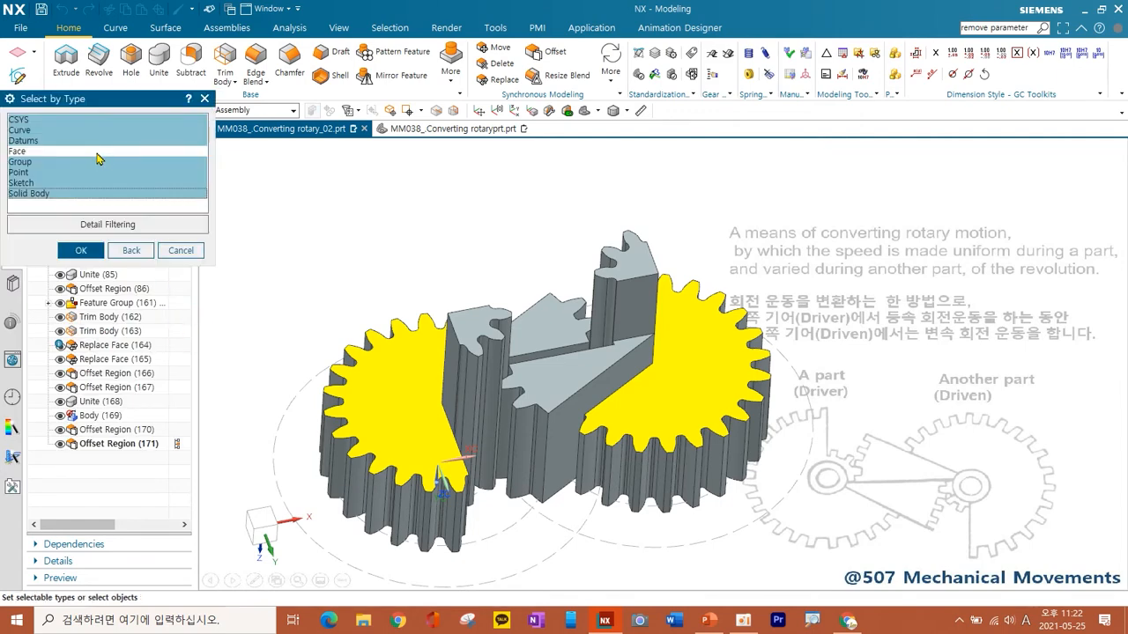
click(97, 152)
click(81, 253)
click(559, 390)
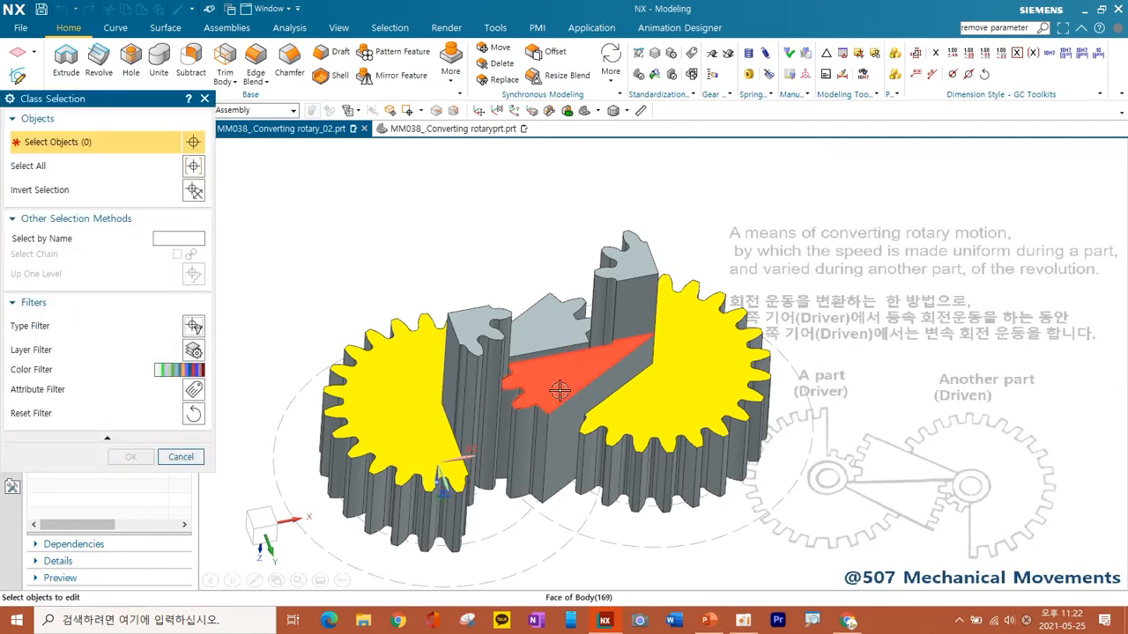
click(555, 335)
click(130, 456)
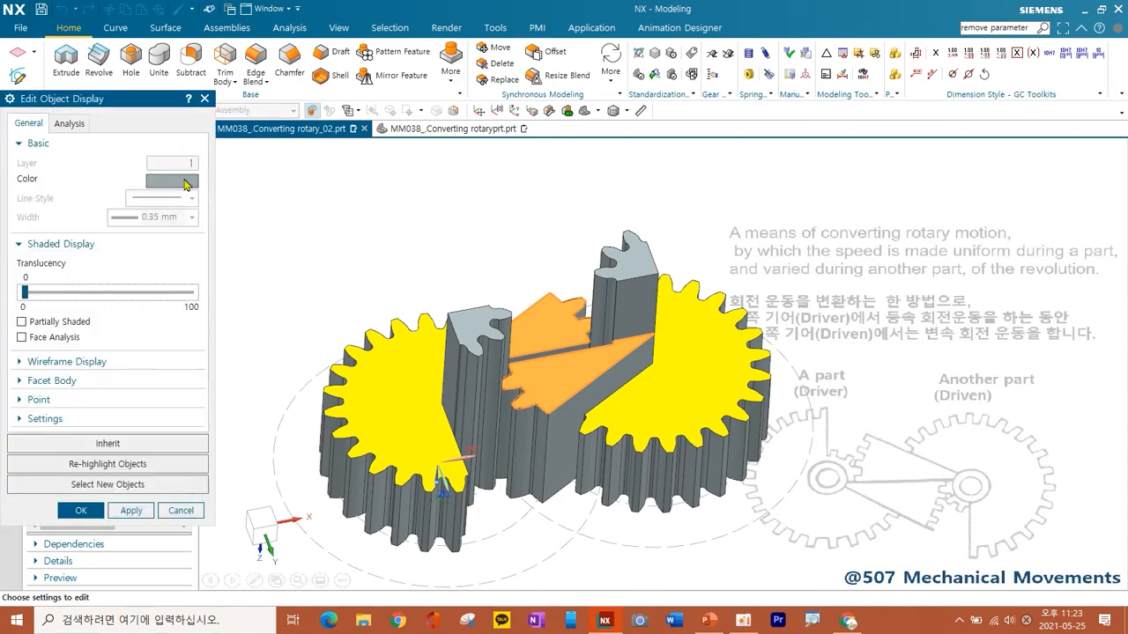
click(188, 181)
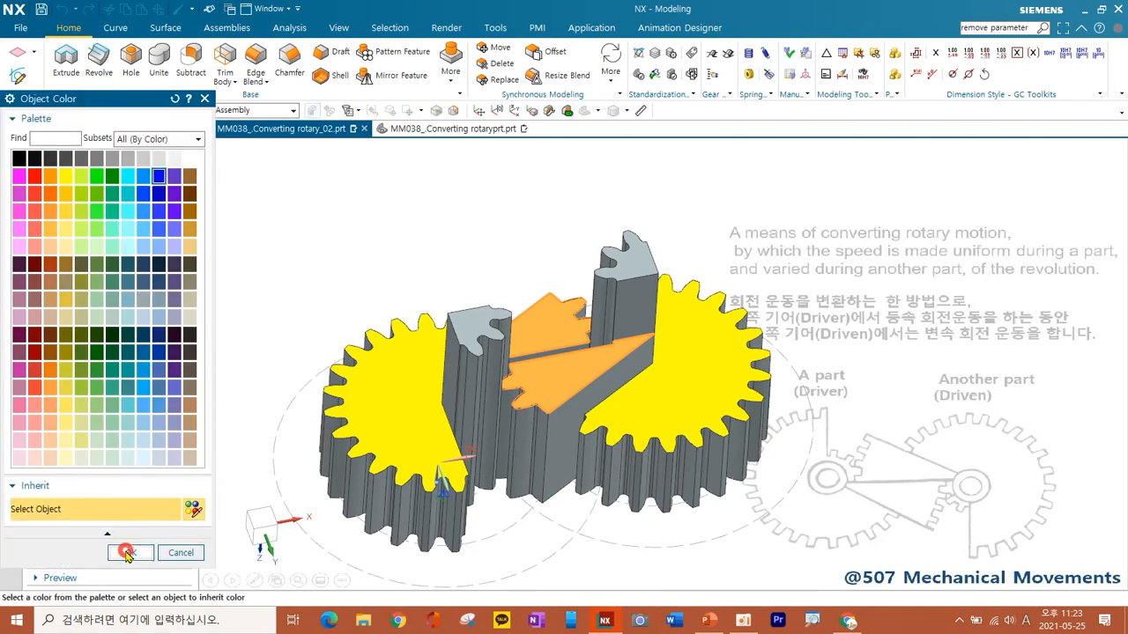
click(128, 554)
click(128, 512)
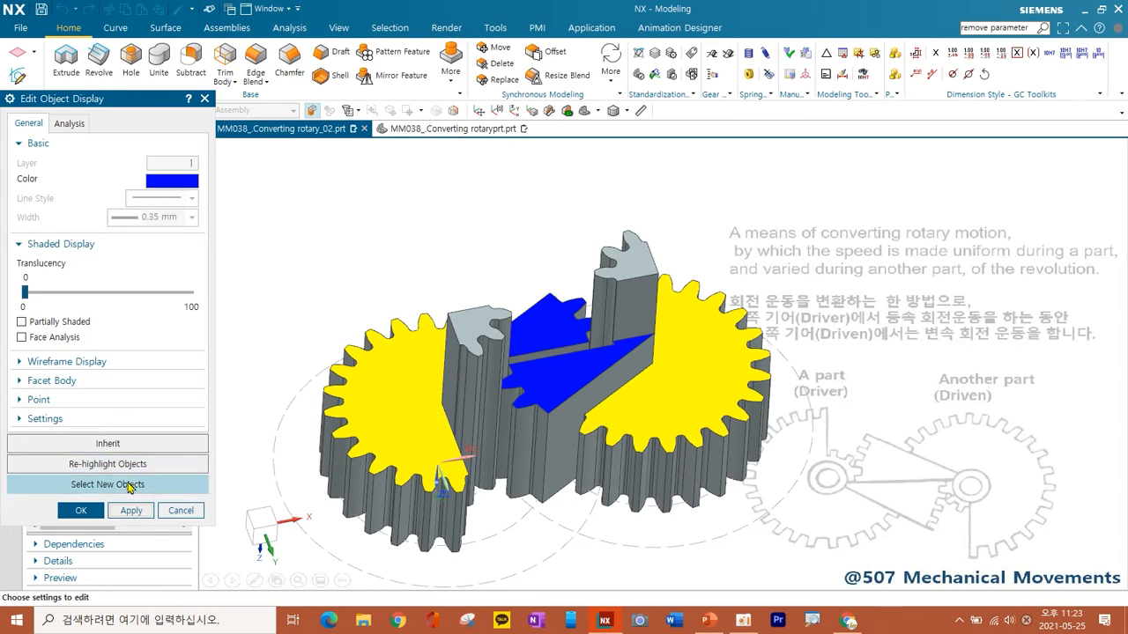
Colour the end faces of the small tall toothed sectors on both gears red, and finish editing the object display
click(129, 486)
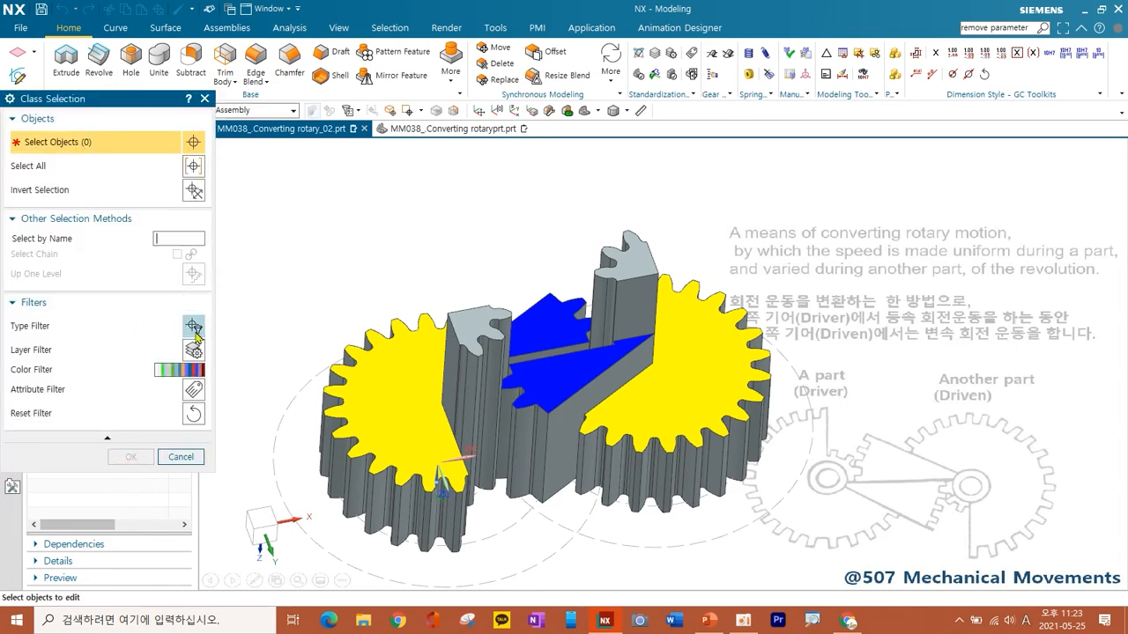
click(195, 331)
click(97, 151)
click(94, 250)
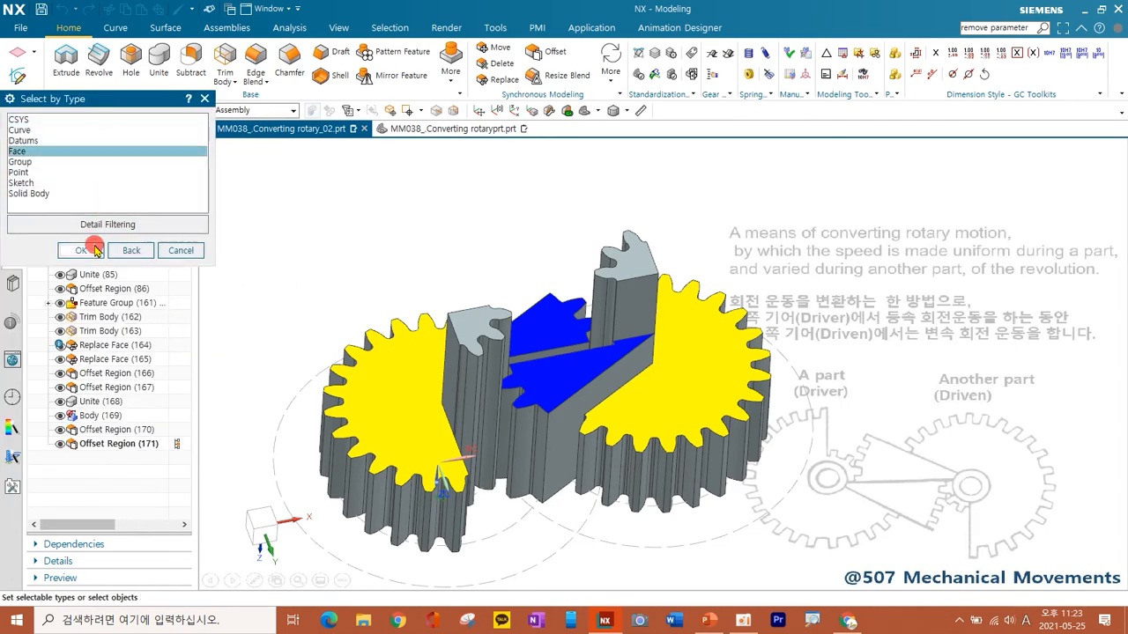
click(476, 322)
click(631, 263)
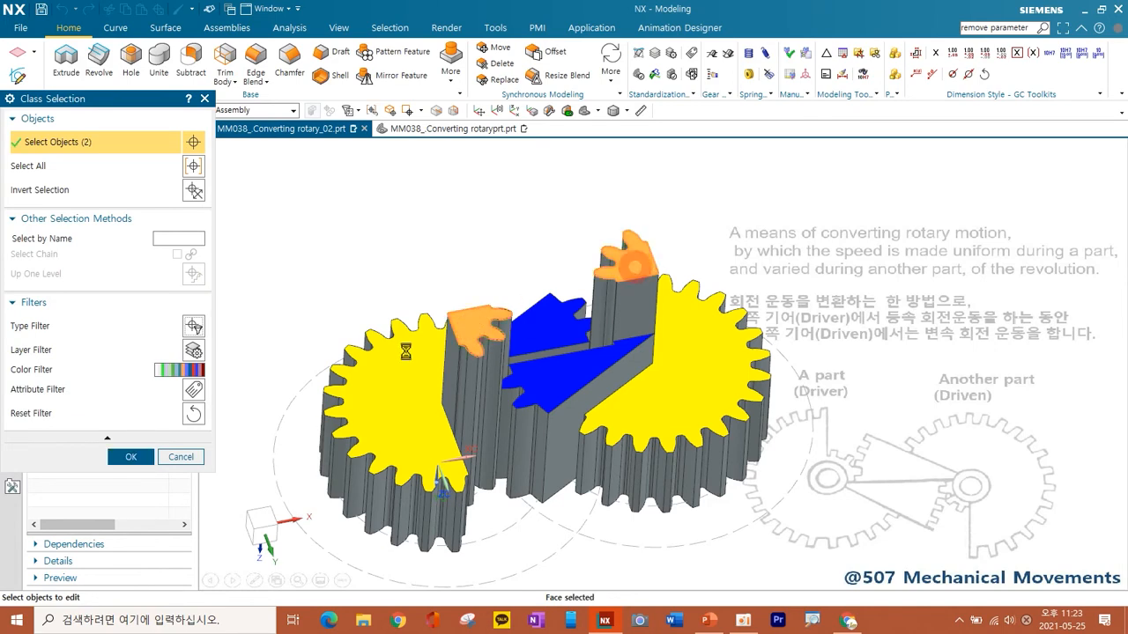
click(132, 457)
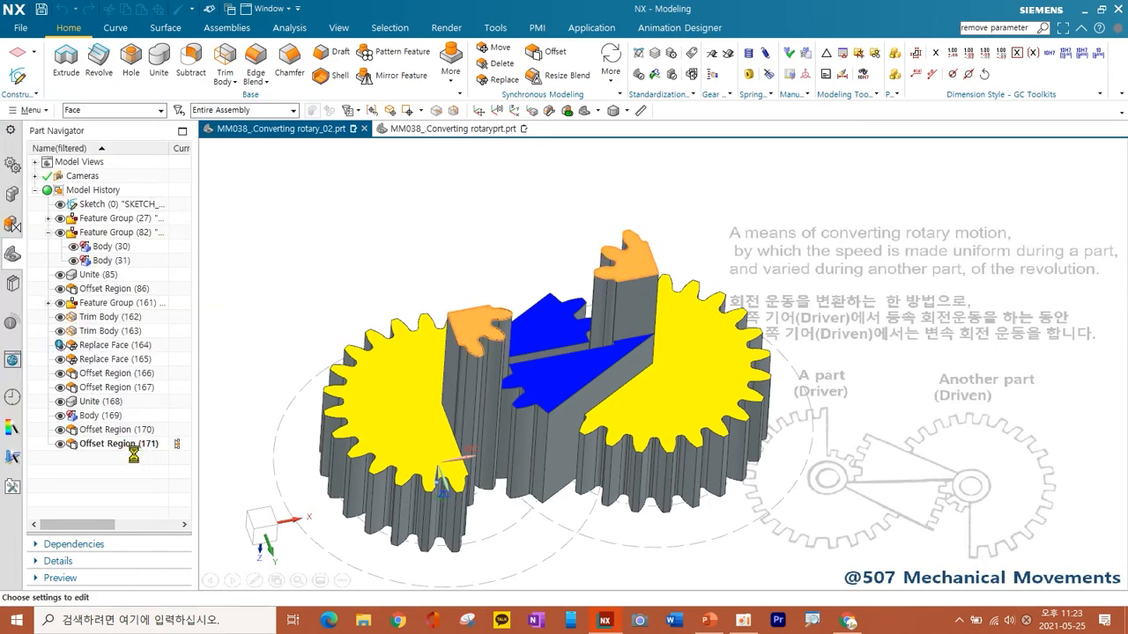
click(182, 187)
click(34, 176)
click(131, 552)
click(131, 511)
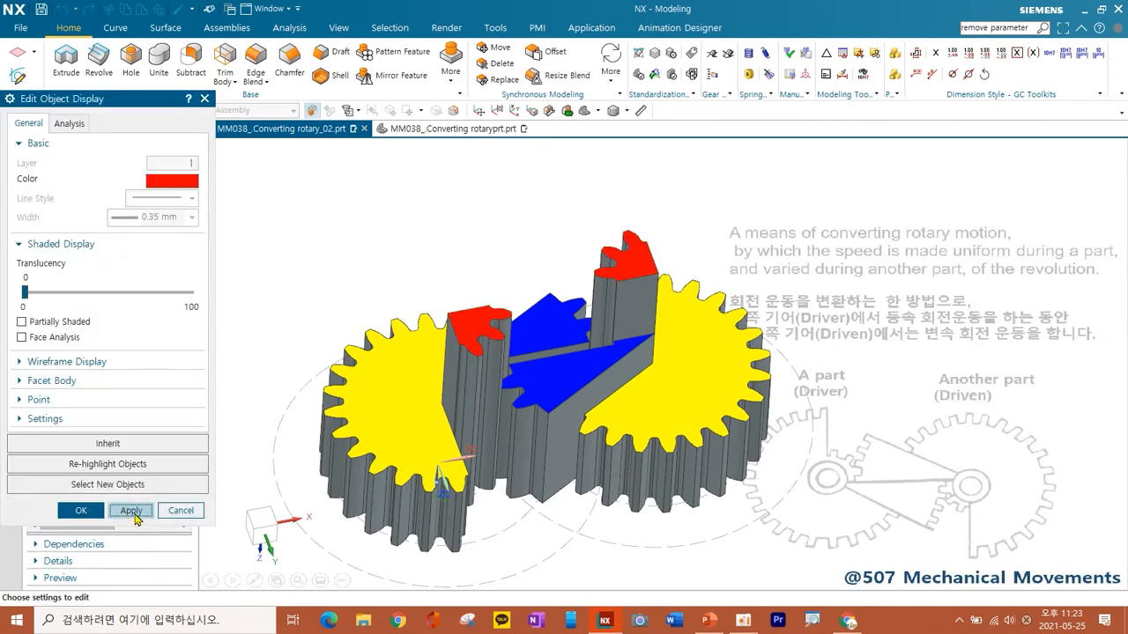
click(180, 511)
Orient the view square to the coloured end faces and hide the sketch with the dashed reference circles
click(260, 520)
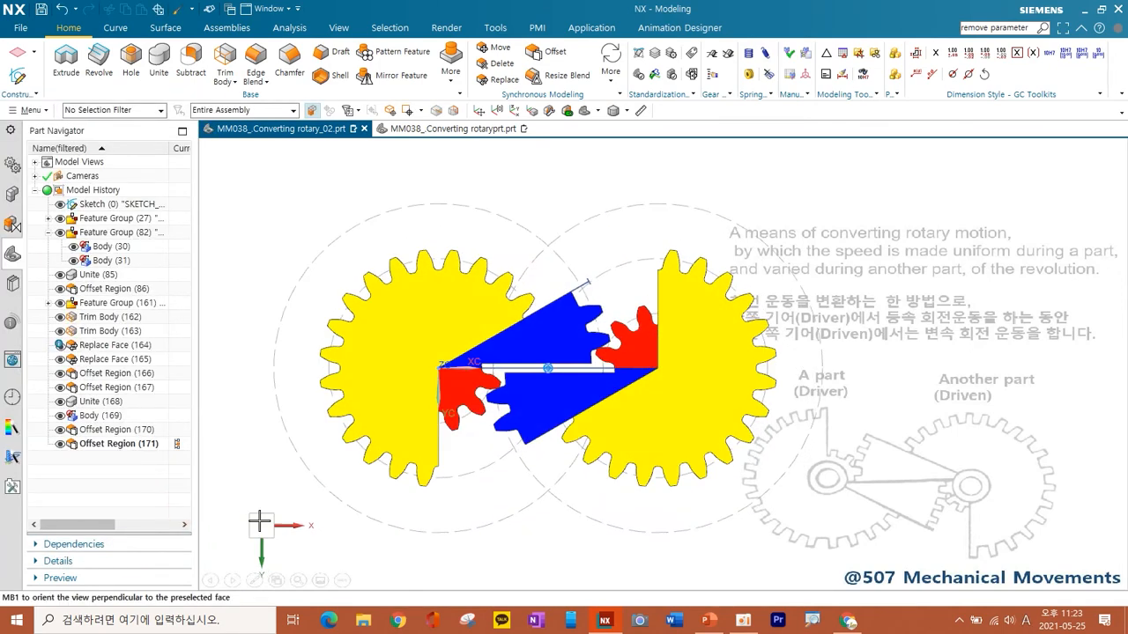
click(508, 236)
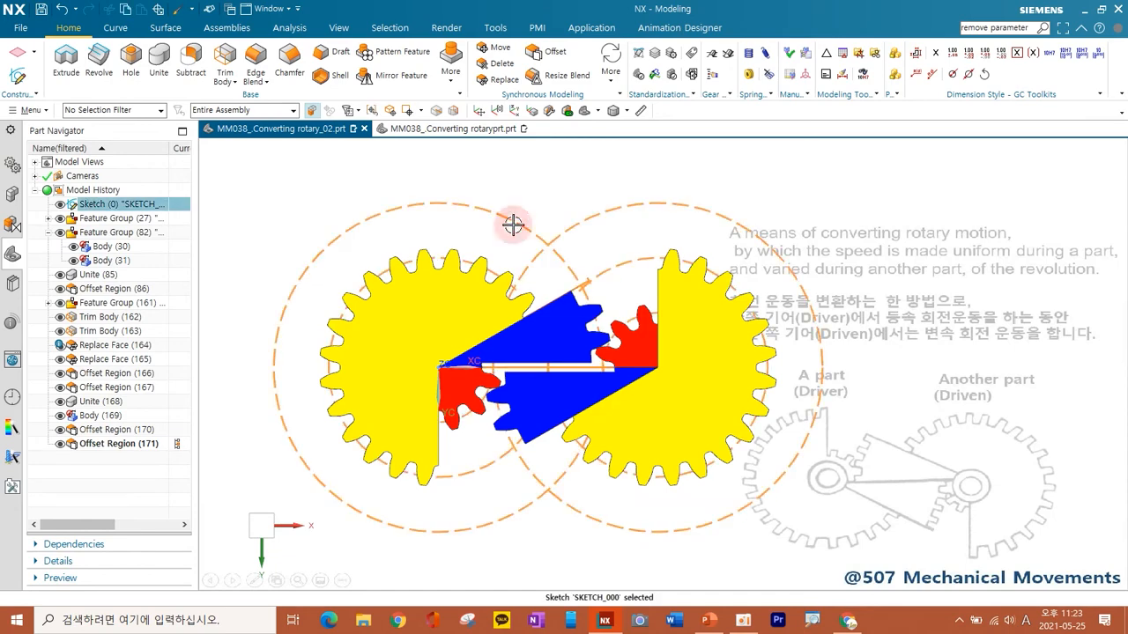
click(60, 204)
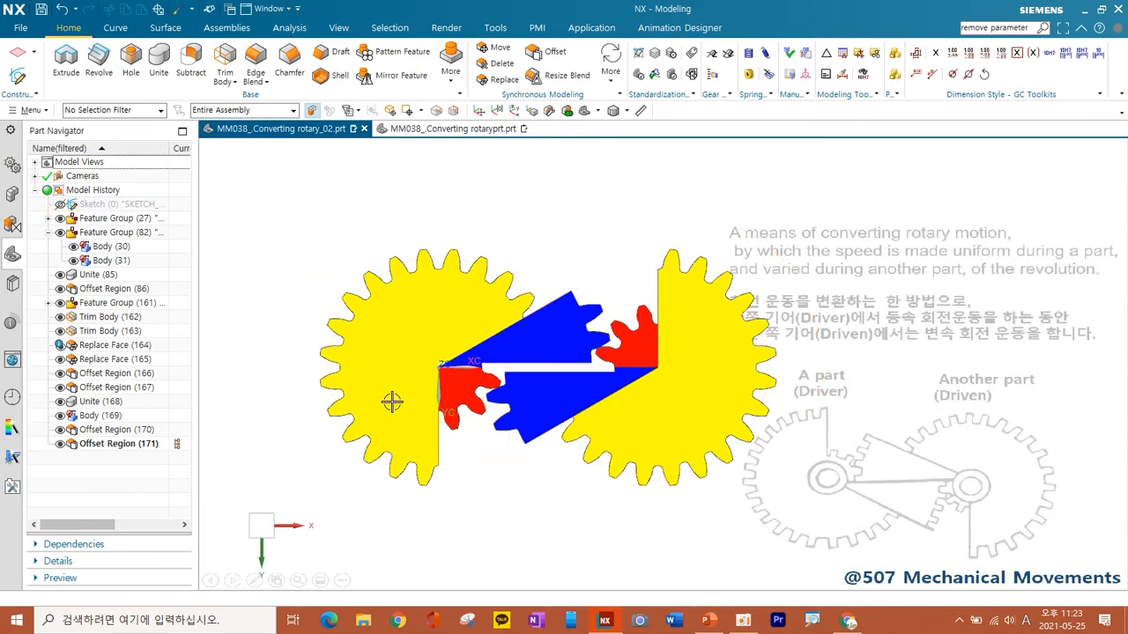
scroll(408, 388, down, 5)
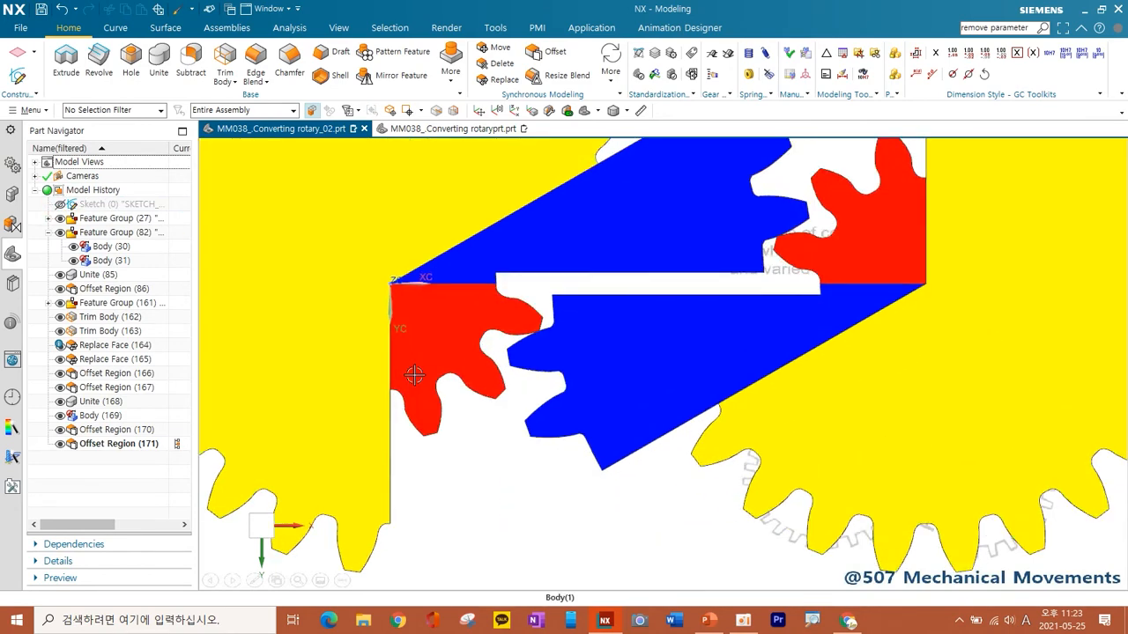
scroll(414, 376, up, 4)
Offset the red end faces of both small tall sectors by -10 mm with Offset Region, and save the part
middle_drag(414, 375, 574, 392)
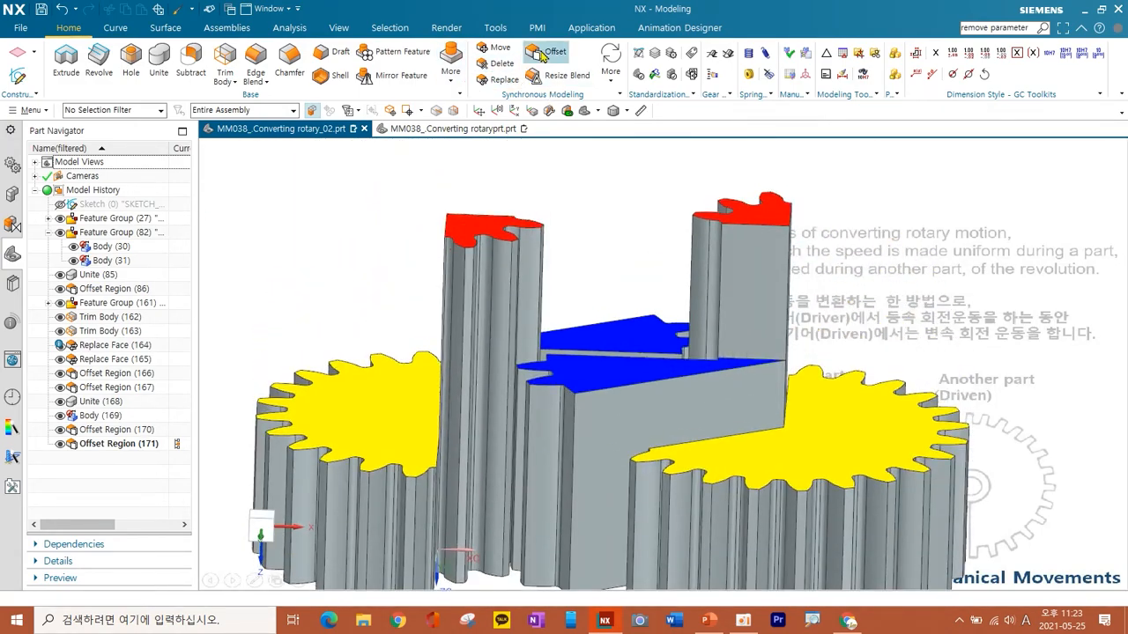
click(538, 53)
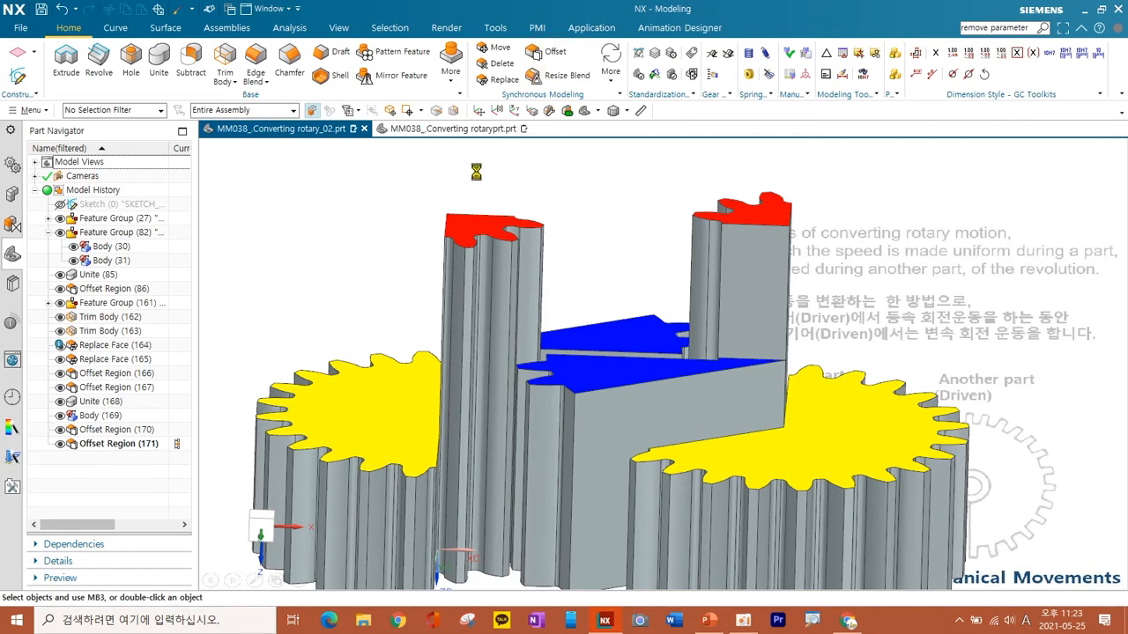
click(481, 222)
click(765, 213)
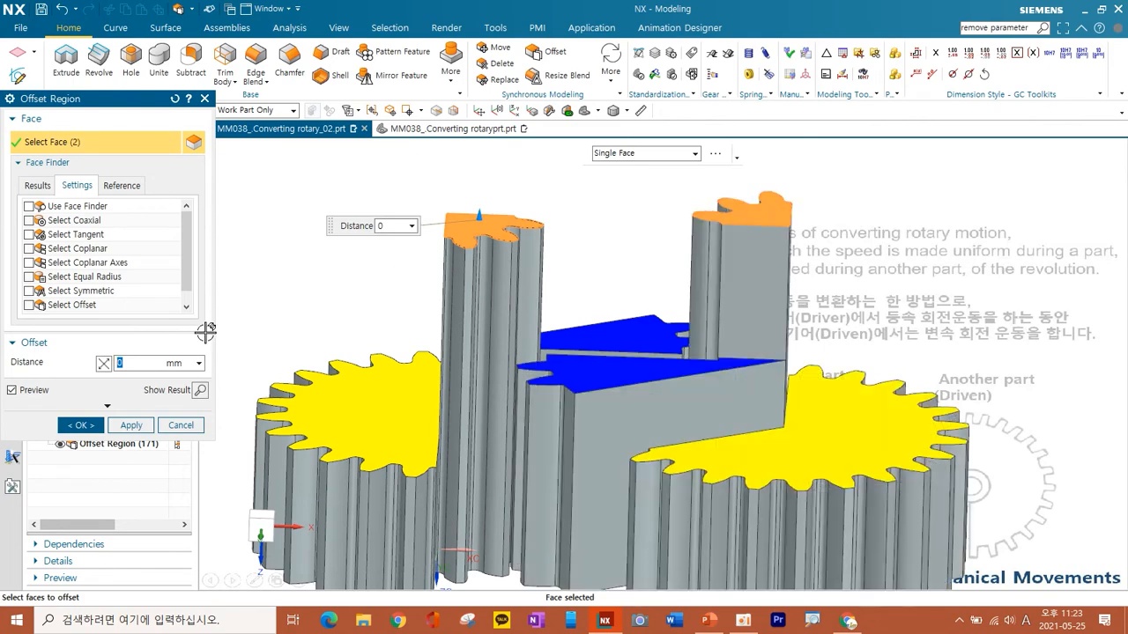
text(-10)
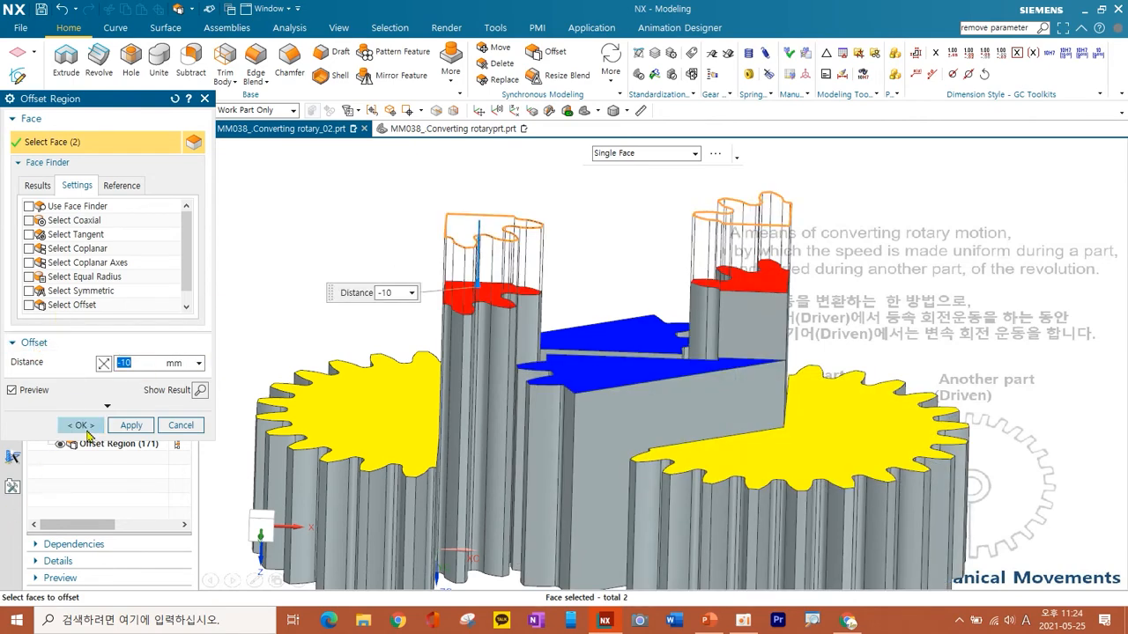
click(81, 426)
middle_drag(529, 375, 538, 344)
key(ctrl+s)
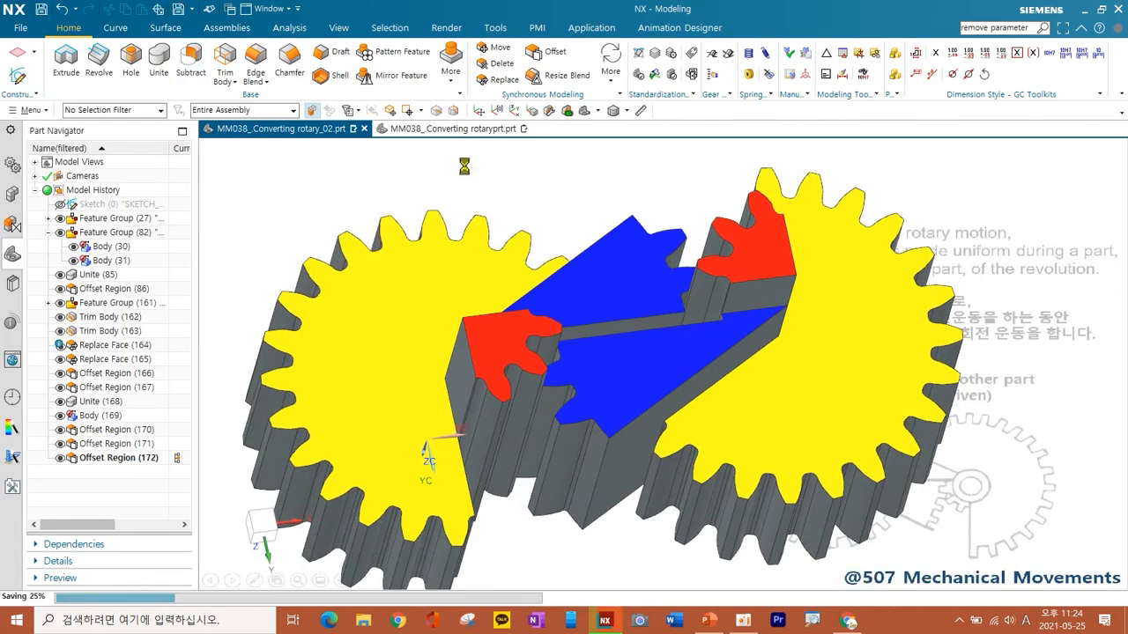
View the gear pair squarely from the back and the coloured side to examine how the sectors mesh
middle_drag(460, 204, 571, 361)
click(597, 111)
click(610, 130)
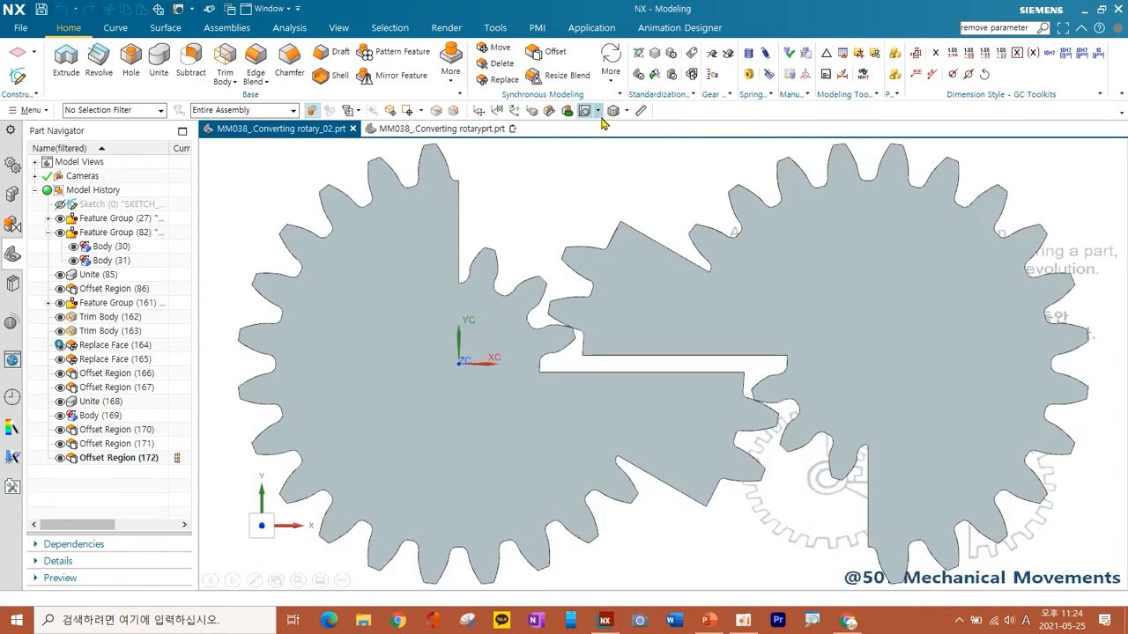
click(598, 112)
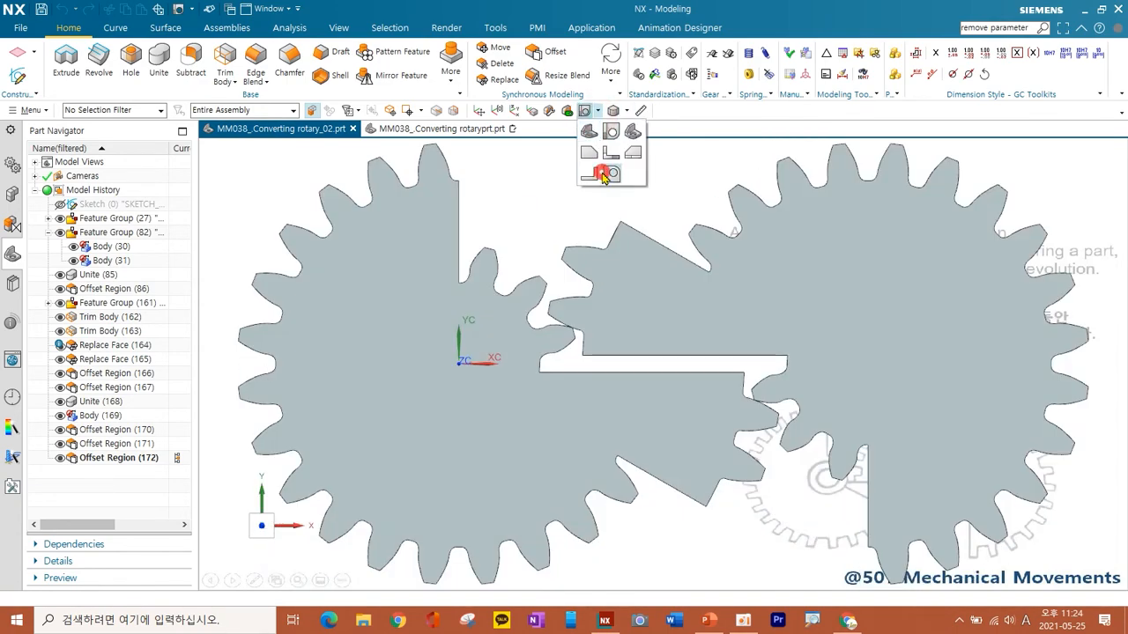
click(597, 132)
shift+middle_drag(641, 348, 640, 372)
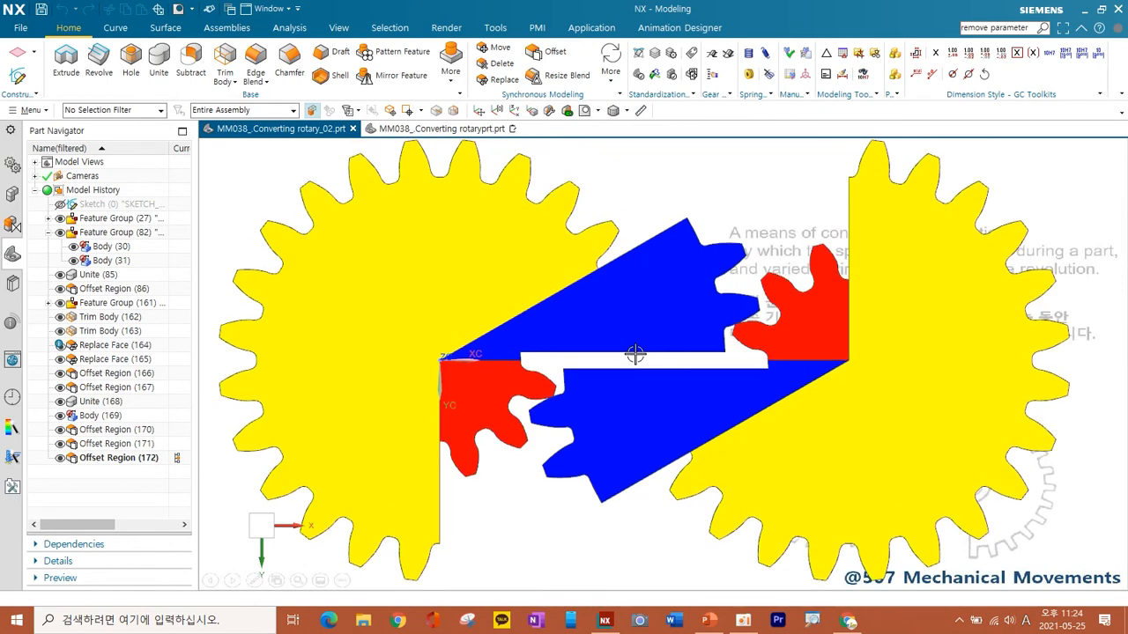
scroll(637, 357, down, 1)
click(554, 533)
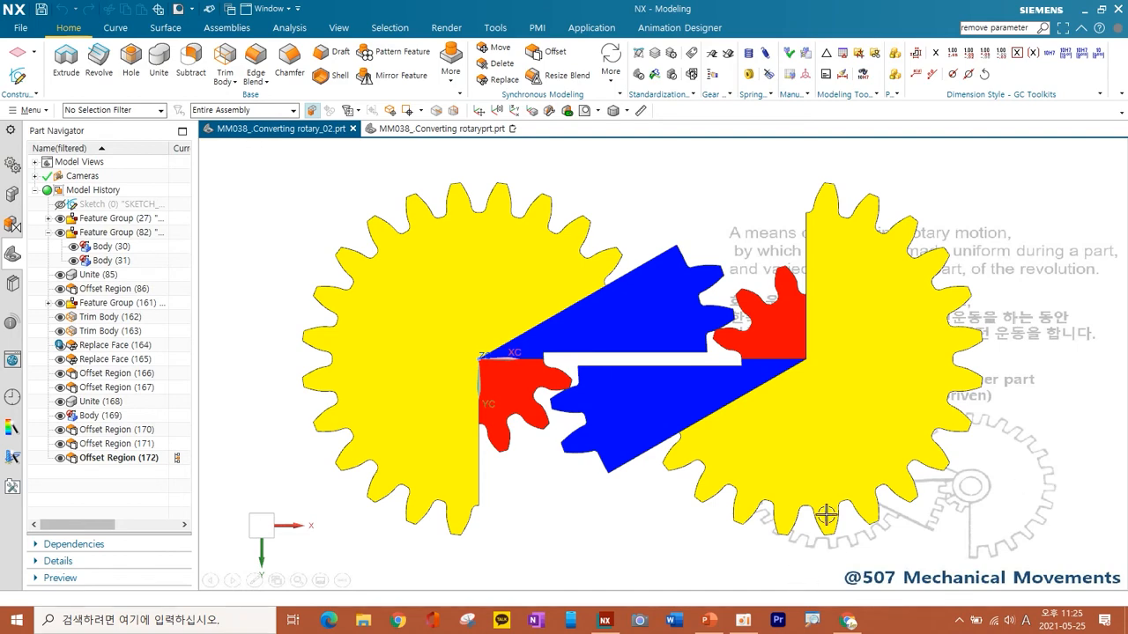
Start Move Face and select the tooth faces around the copied gear's large yellow sector
middle_drag(753, 456, 742, 443)
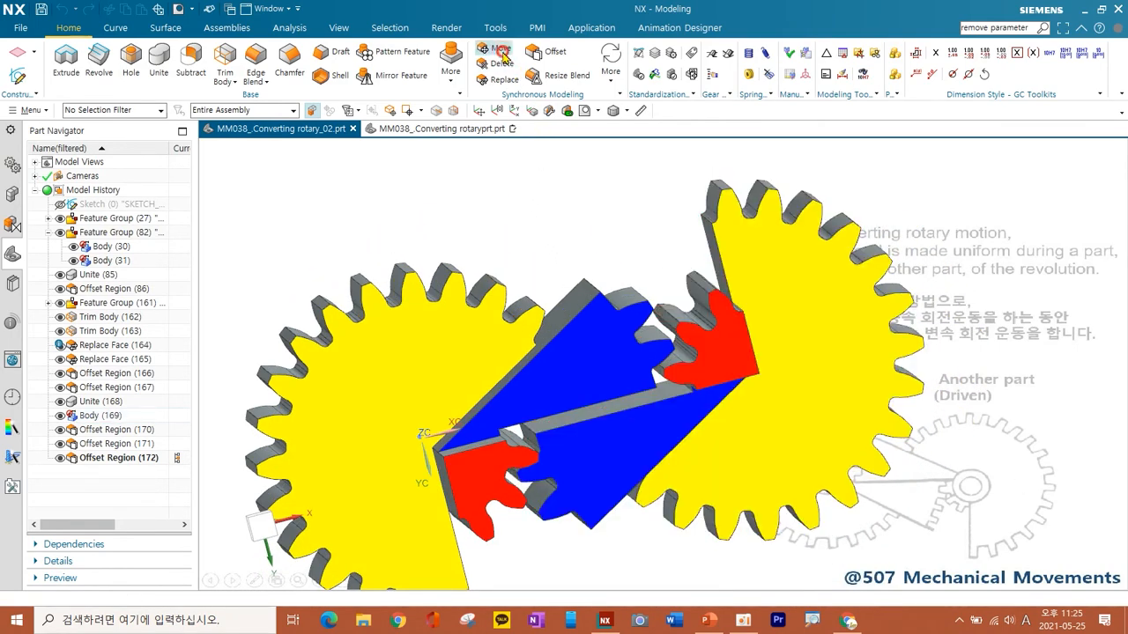
click(502, 51)
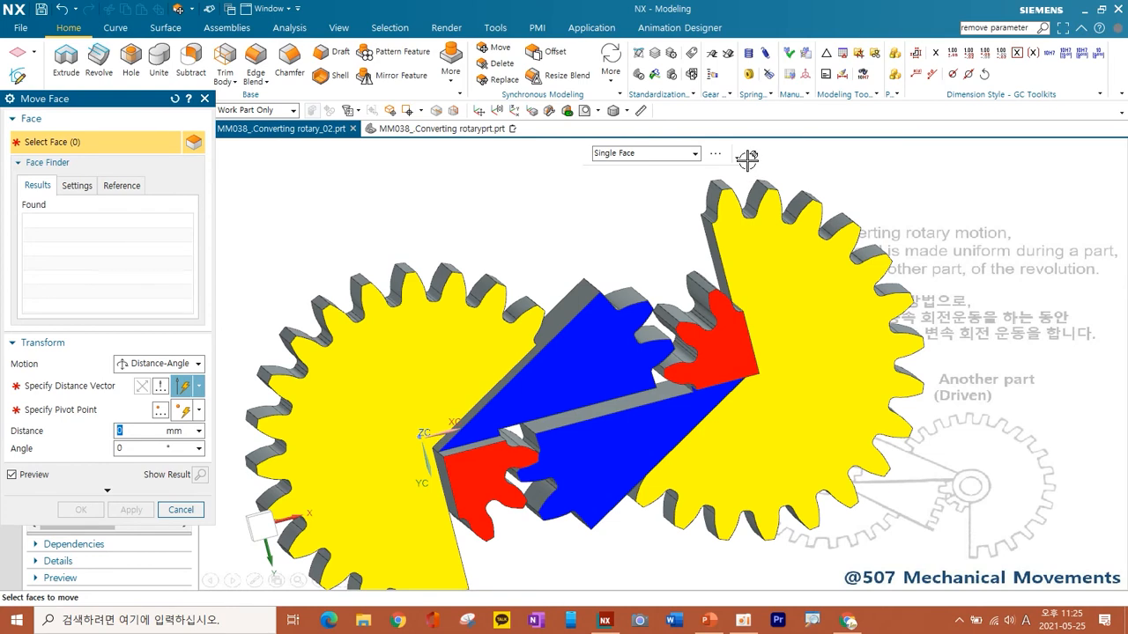
drag(742, 168, 965, 561)
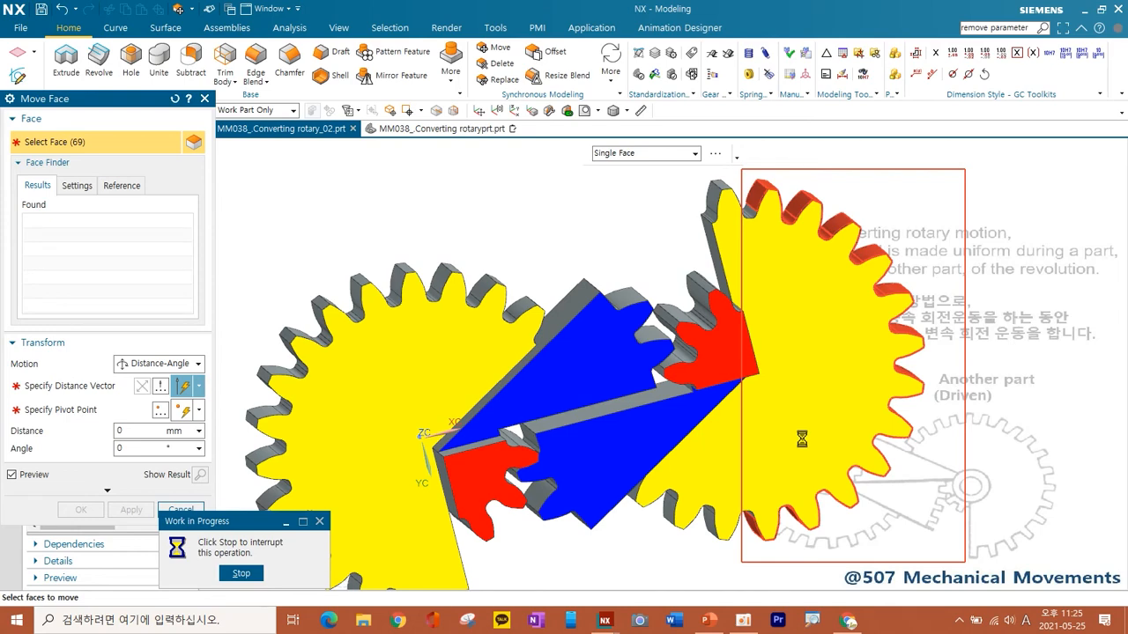
middle_drag(811, 417, 851, 256)
drag(708, 354, 846, 529)
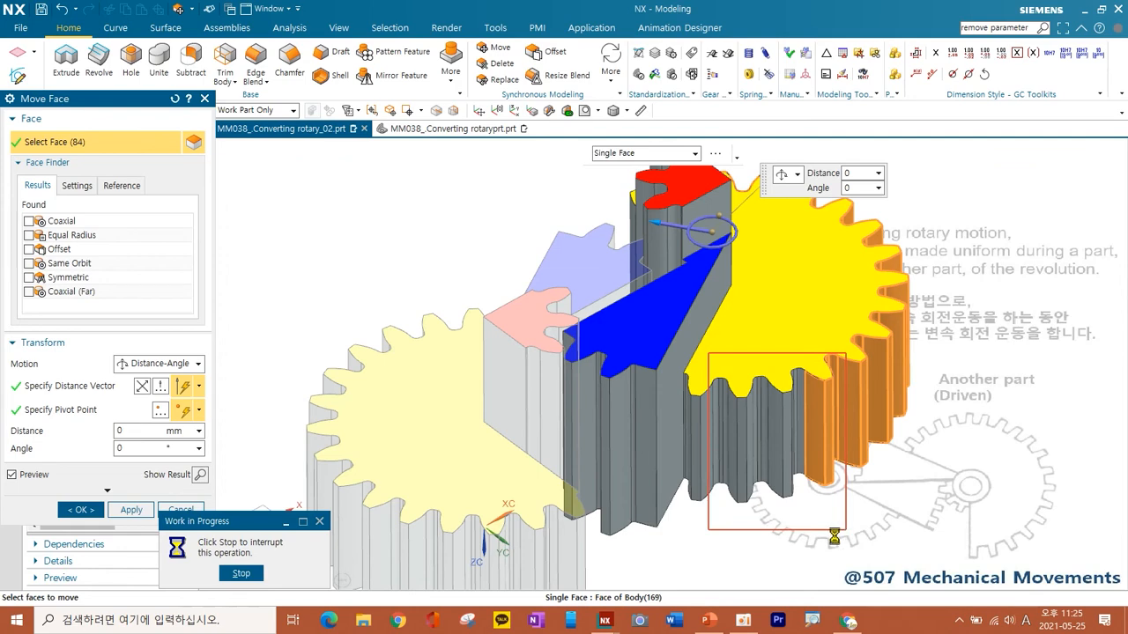
Add the missed flank and root faces of the yellow sector's teeth near the blue wedge to the Move Face selection
middle_drag(780, 531, 787, 511)
scroll(759, 438, up, 5)
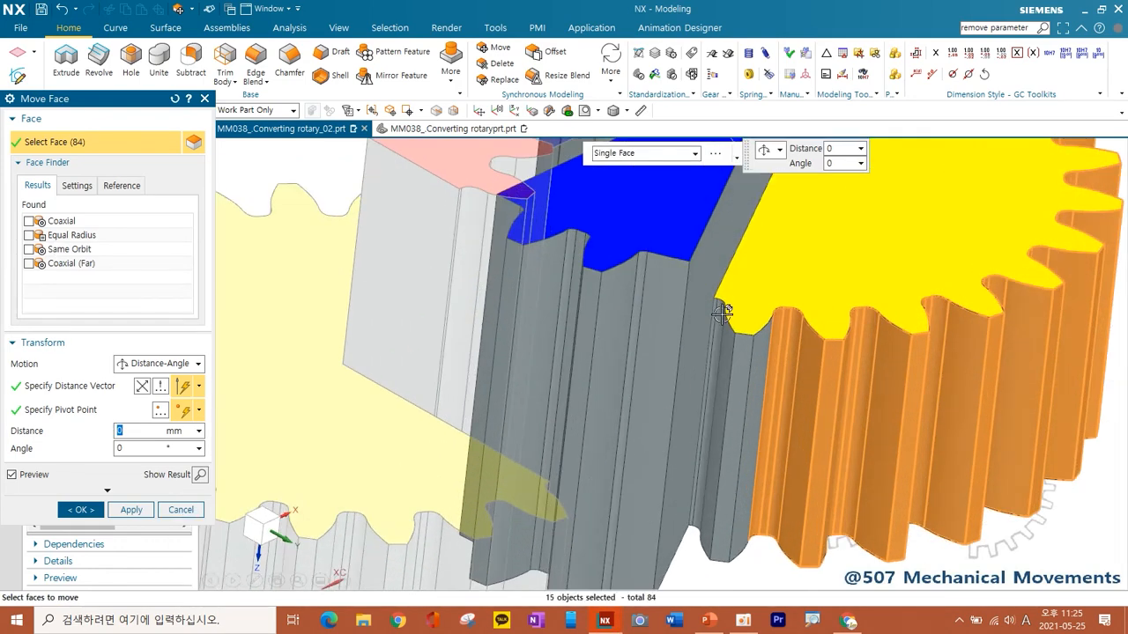
click(760, 447)
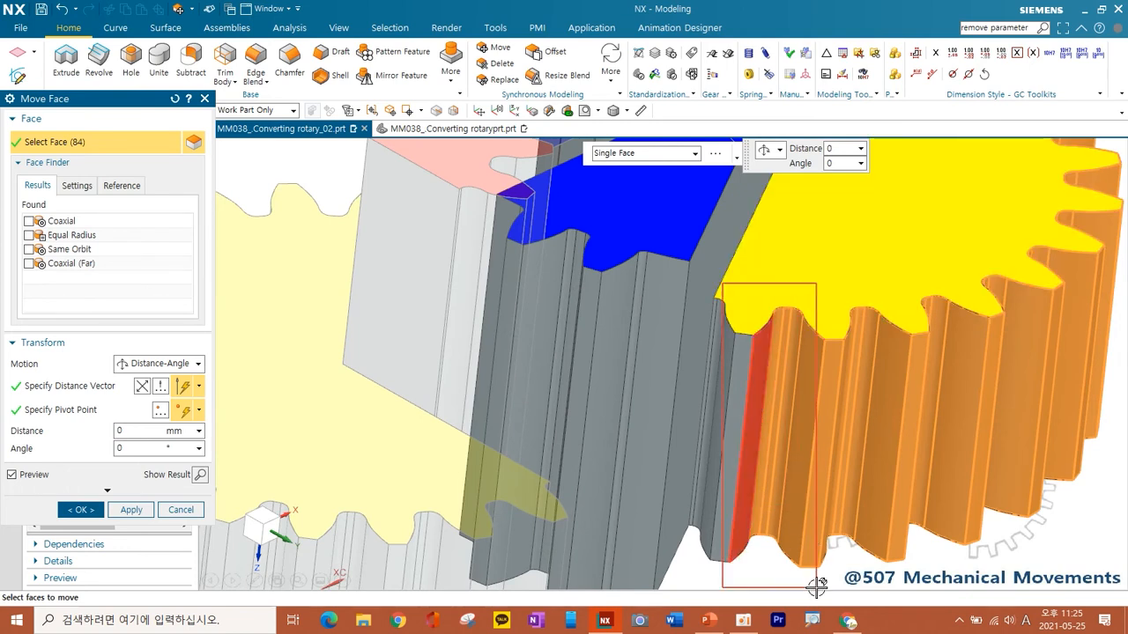
click(726, 539)
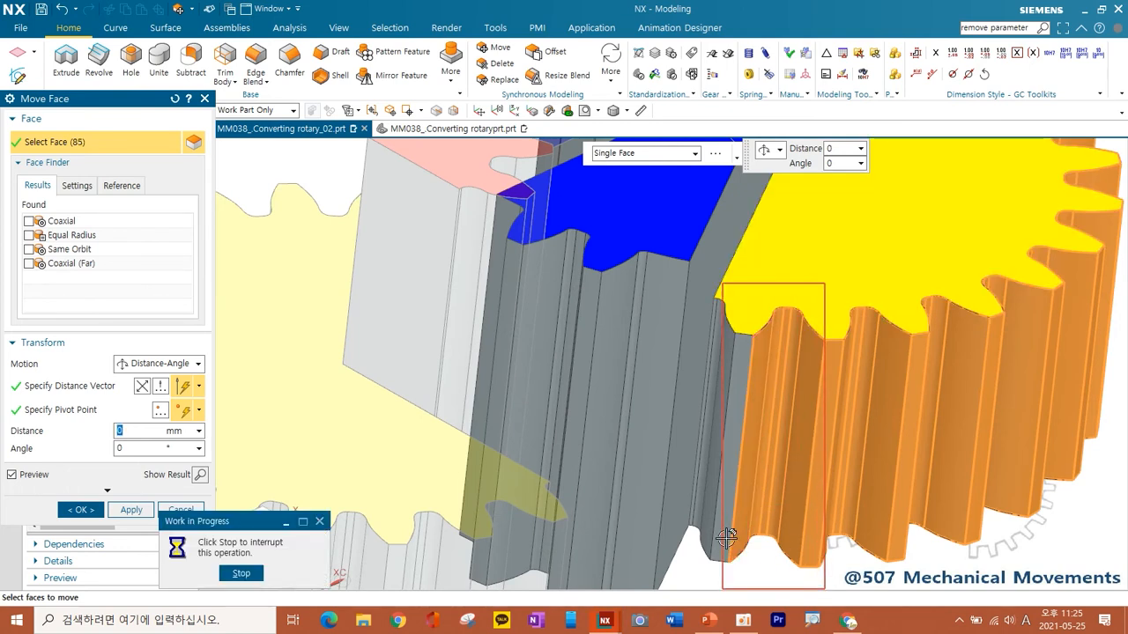
click(731, 362)
scroll(731, 359, up, 3)
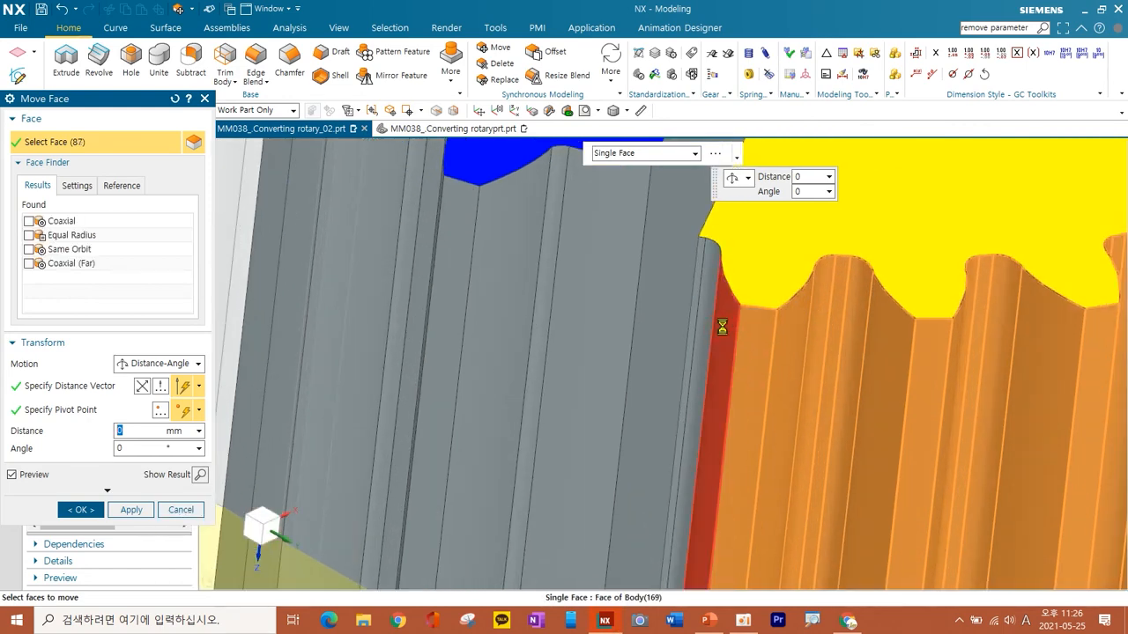
click(712, 271)
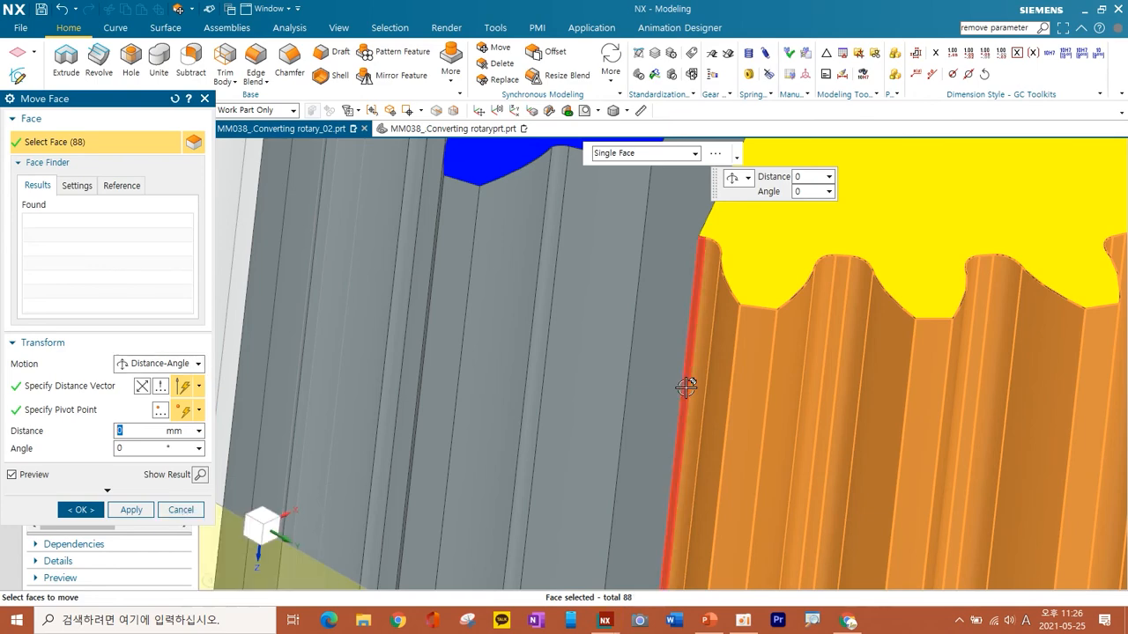
Add the remaining flank, tip and root faces of the yellow sector's end tooth on the copied gear to the Move Face selection
scroll(685, 384, down, 5)
middle_drag(685, 384, 783, 459)
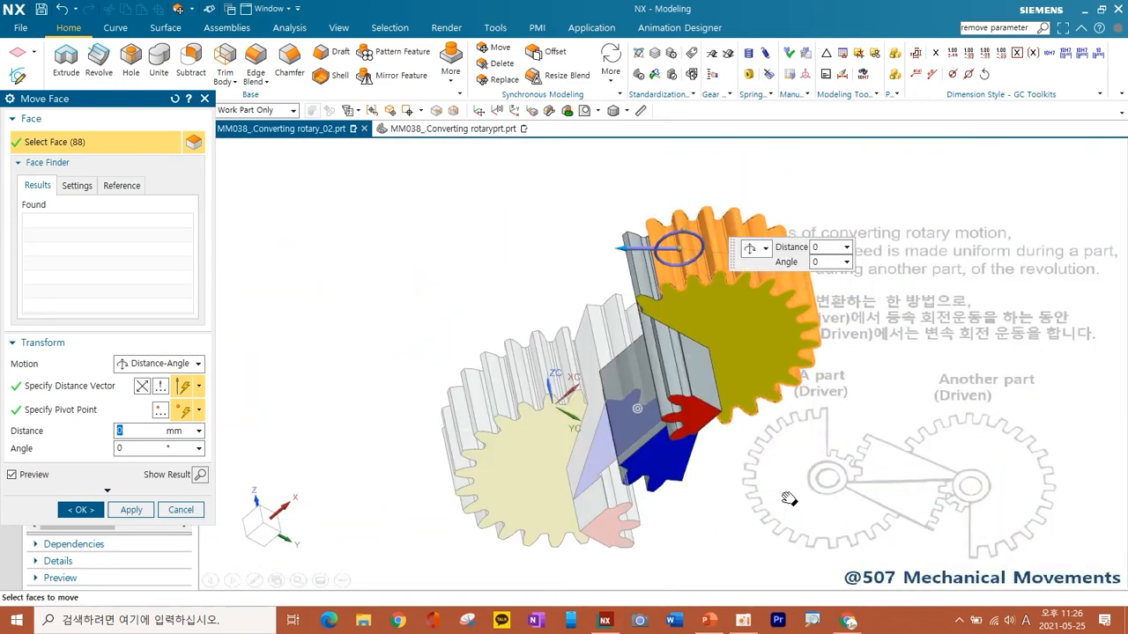
scroll(696, 371, up, 6)
middle_drag(696, 371, 675, 324)
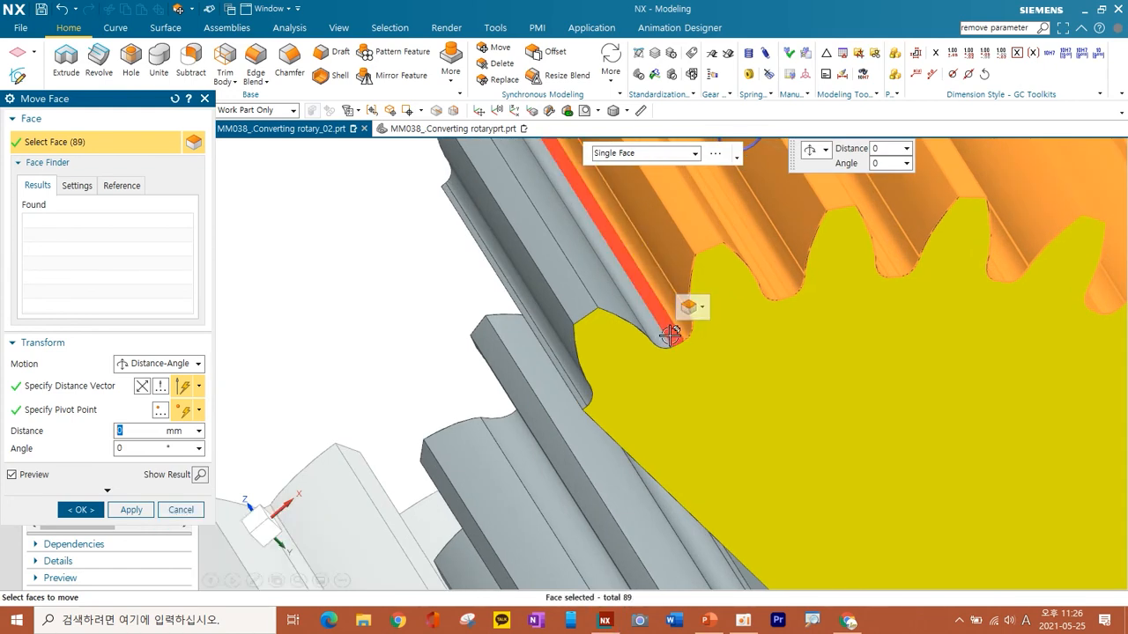
click(658, 332)
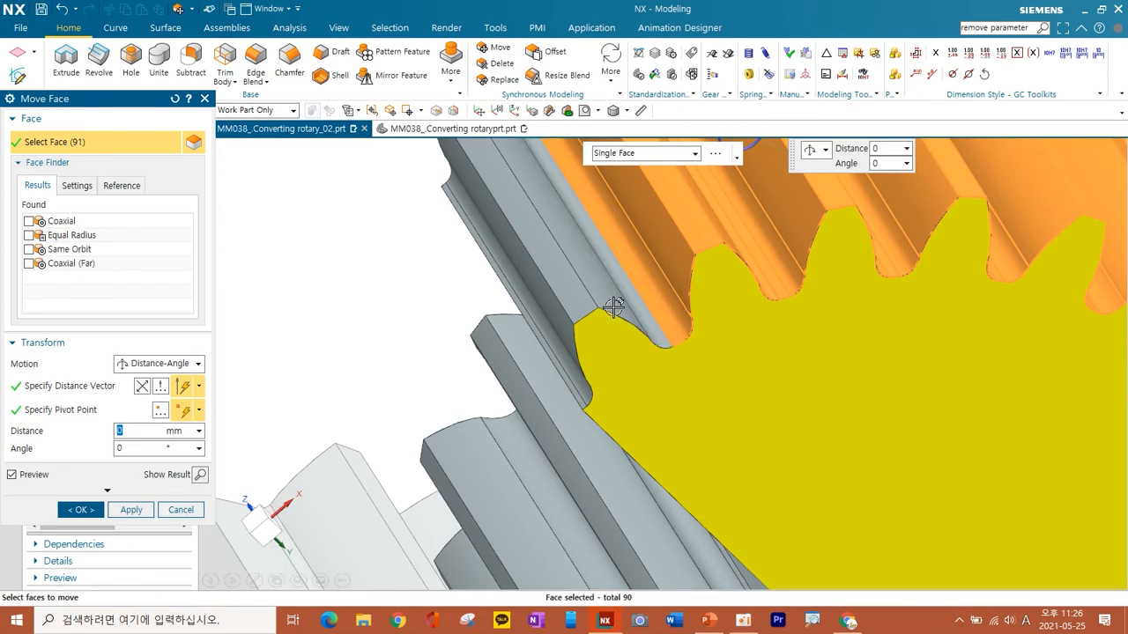
click(585, 276)
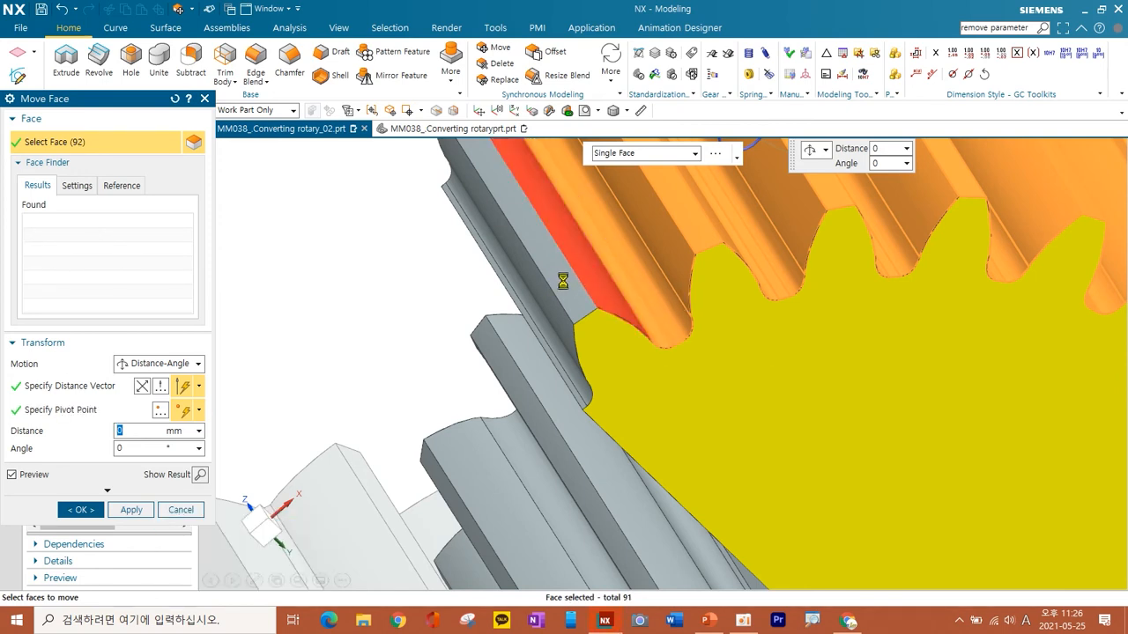
click(564, 280)
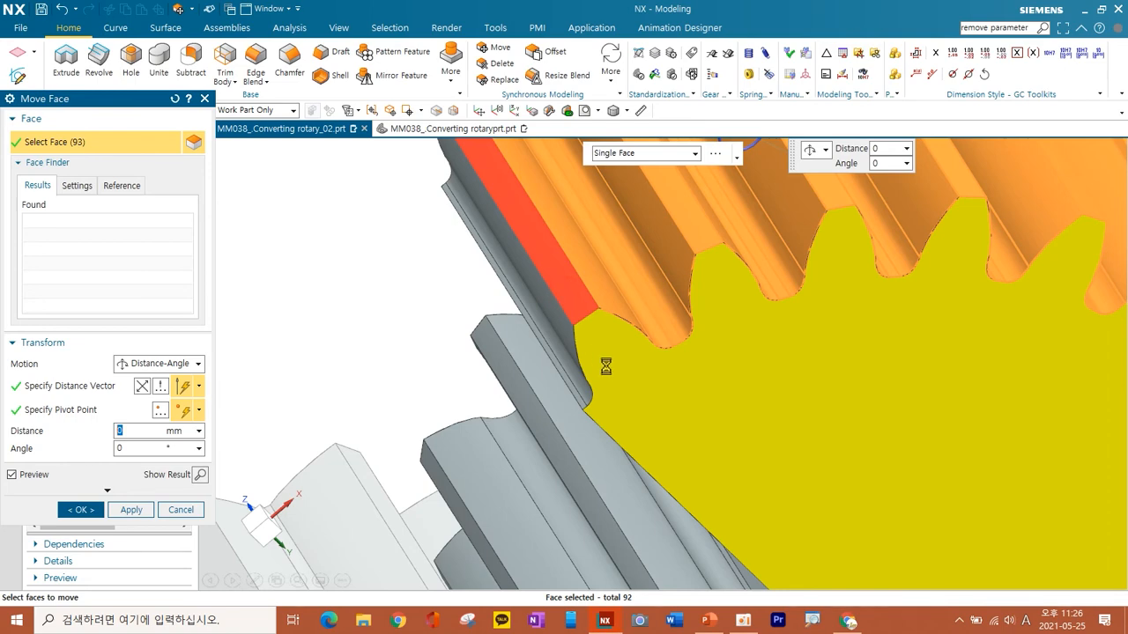
middle_drag(609, 370, 596, 325)
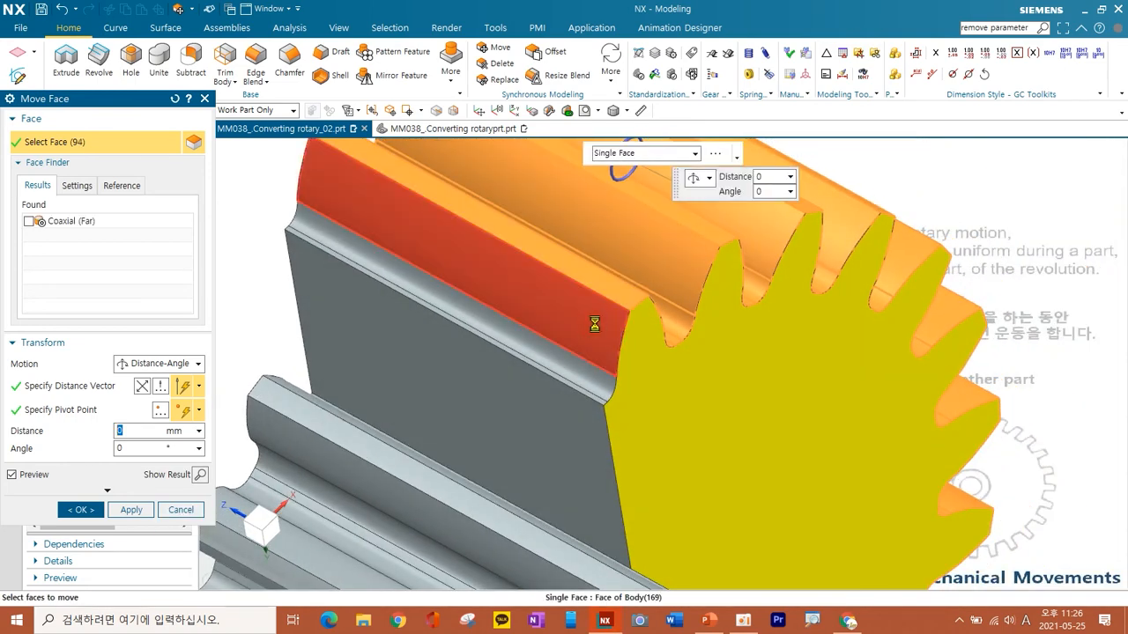
click(591, 364)
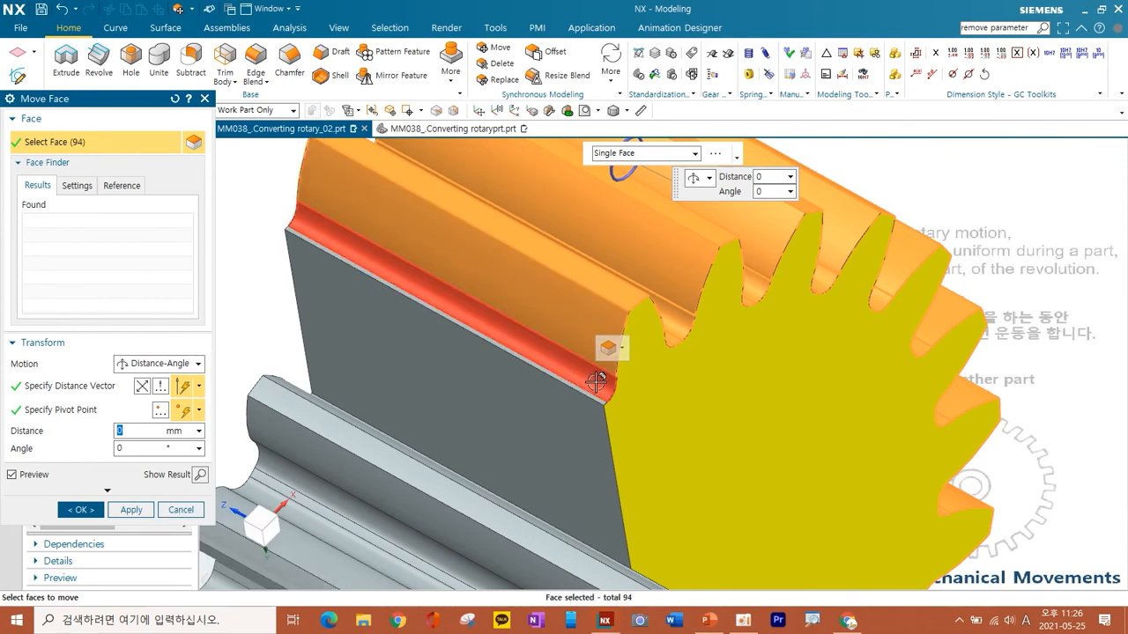
click(596, 385)
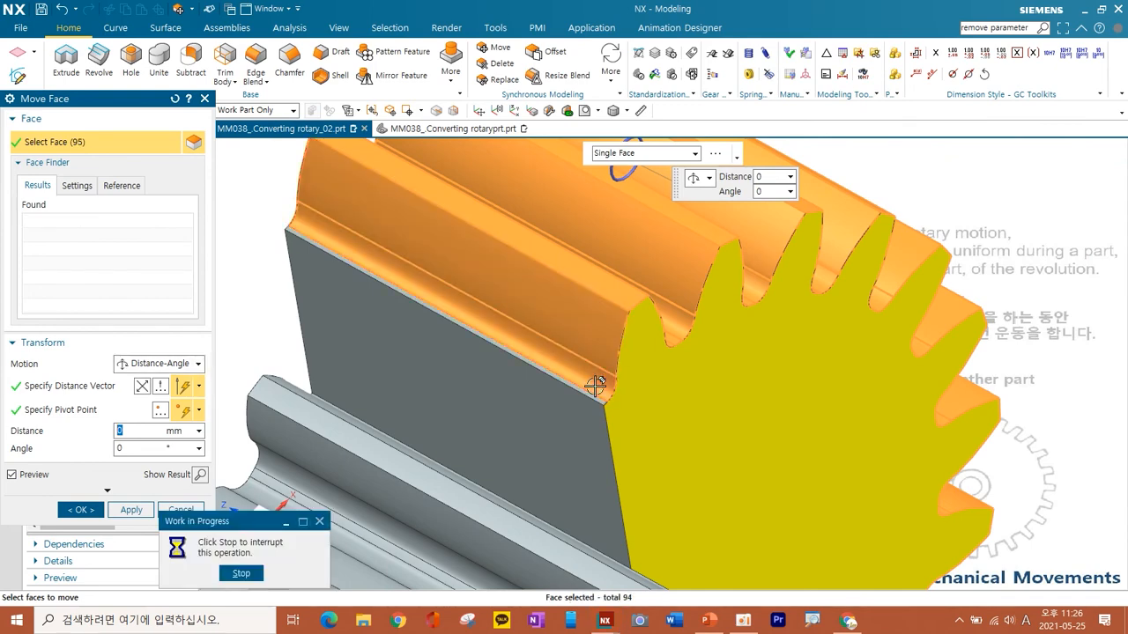
Define the motion vector along the gear's axis and place the pivot point at the copied gear's centre
scroll(599, 379, down, 5)
middle_drag(566, 476, 520, 423)
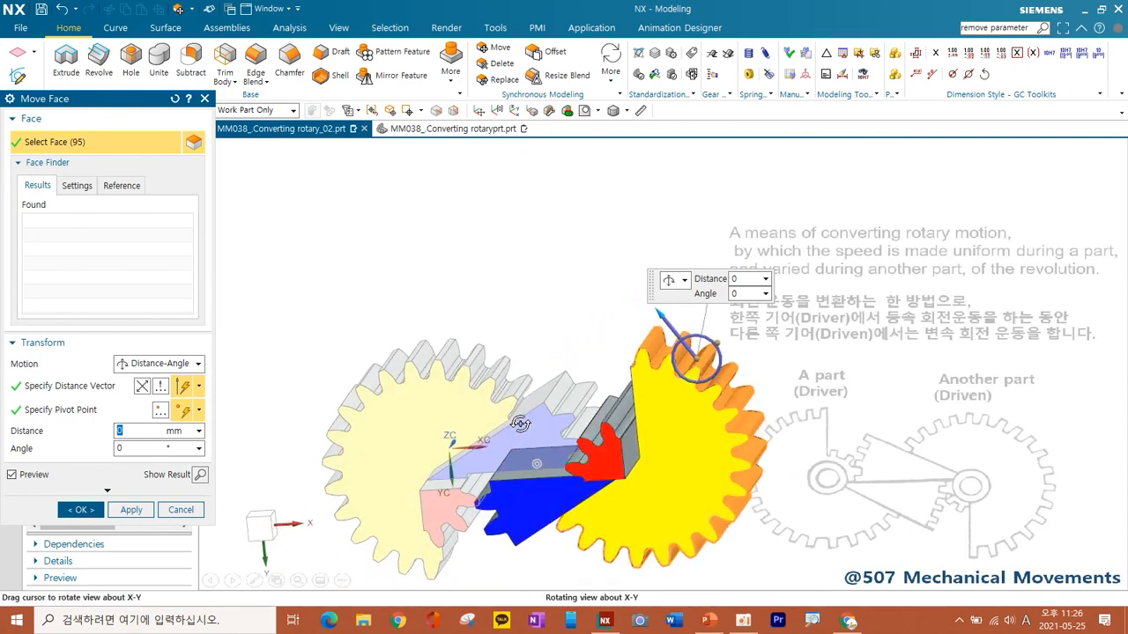
click(87, 395)
middle_drag(680, 446, 659, 438)
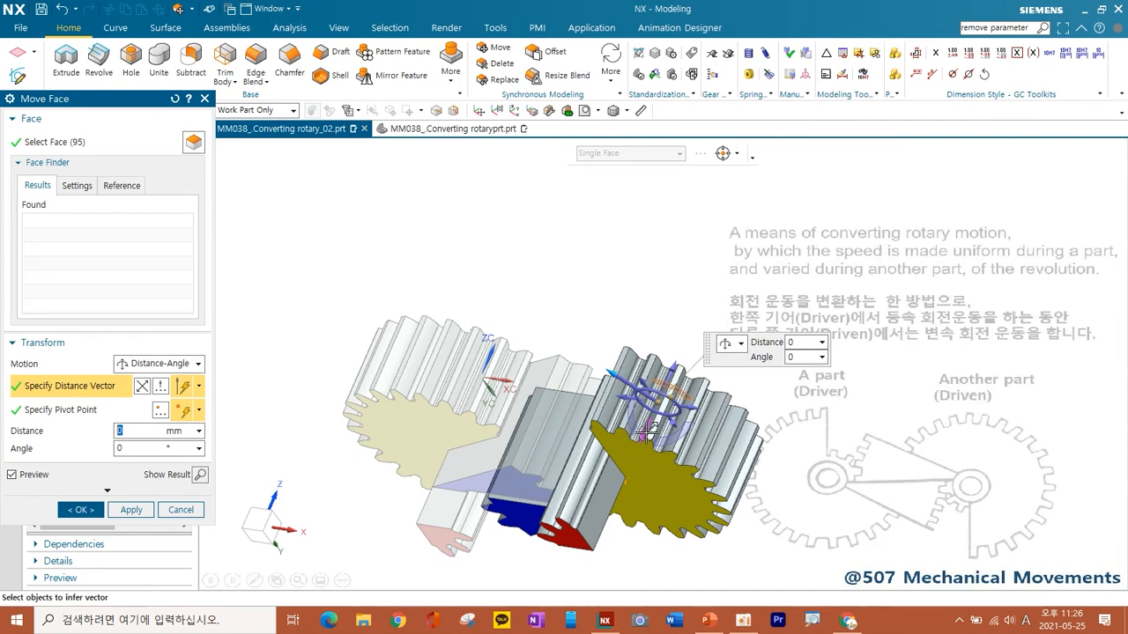
click(75, 410)
middle_drag(794, 486, 617, 480)
click(614, 483)
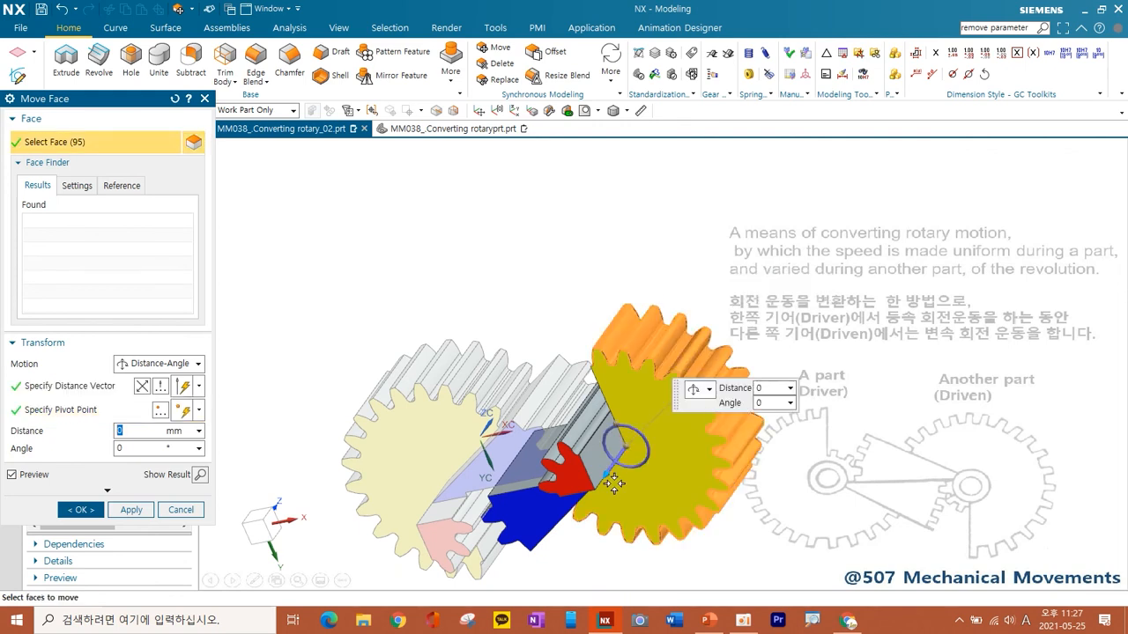
Rotate the selected tooth faces by an angle of -360/24/2 degrees and complete the Move Face
click(151, 451)
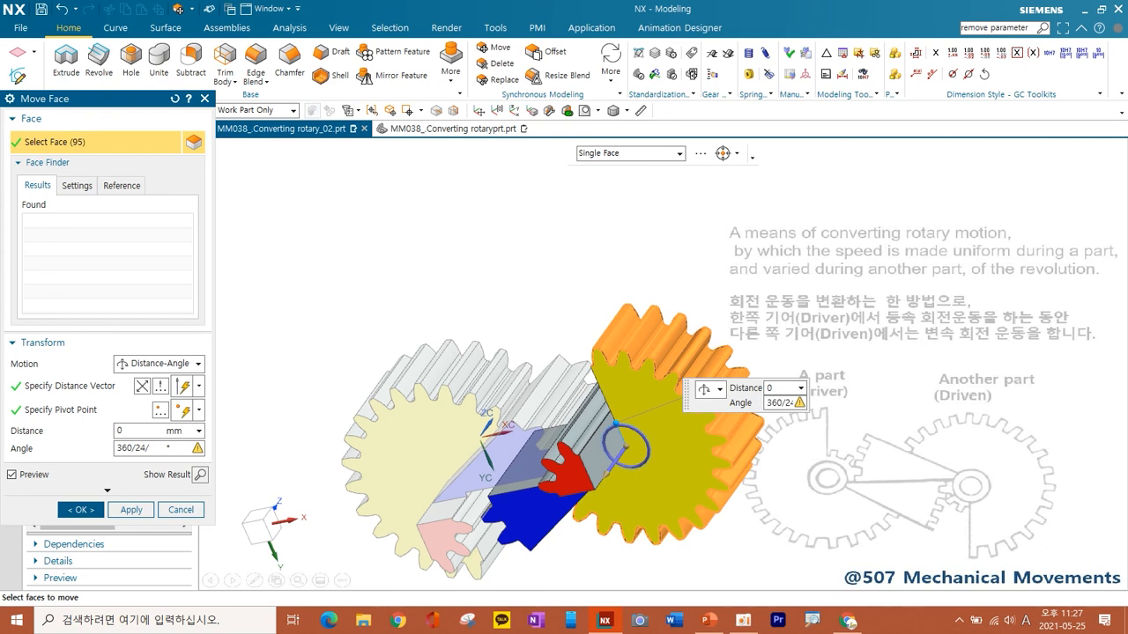
text(-)
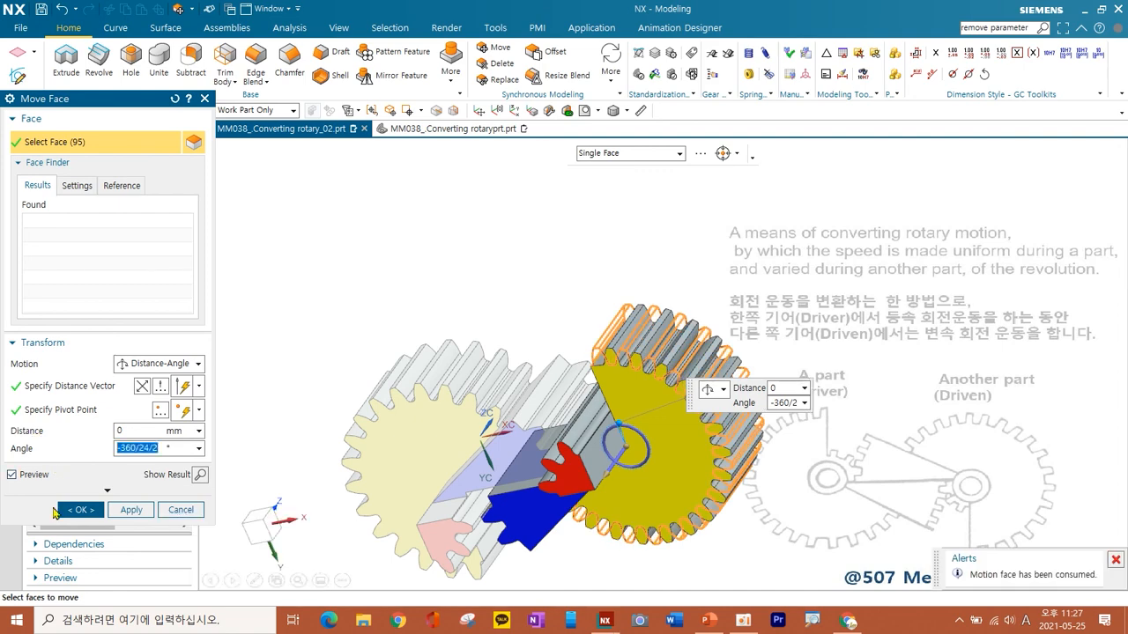
click(70, 509)
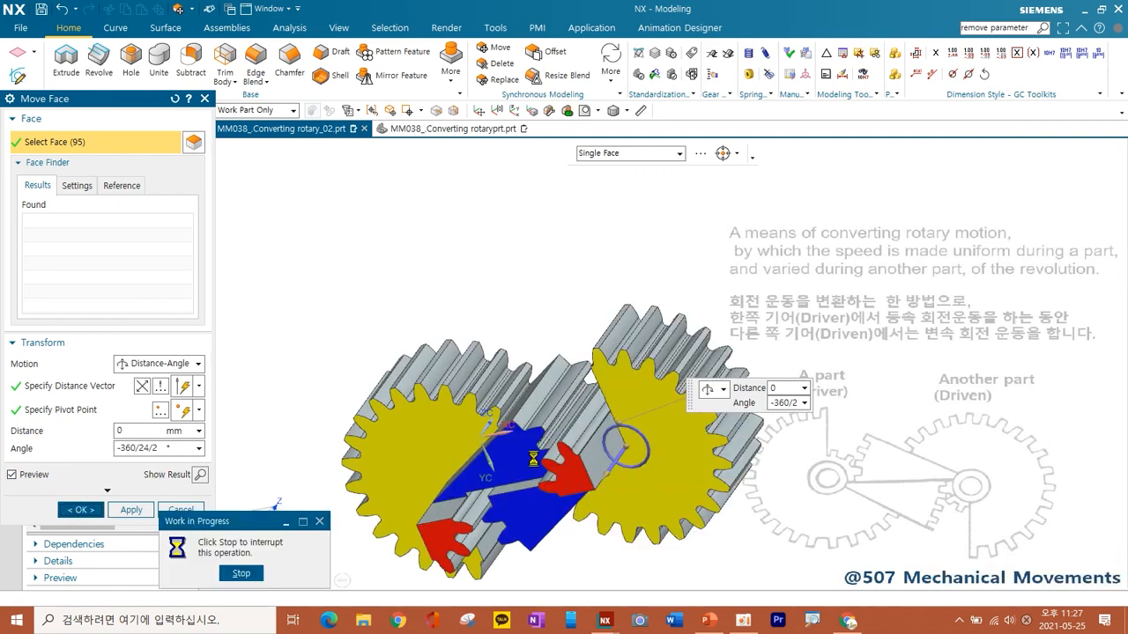
View both gears squarely from the coloured side to check the tooth alignment, and save the part
click(586, 111)
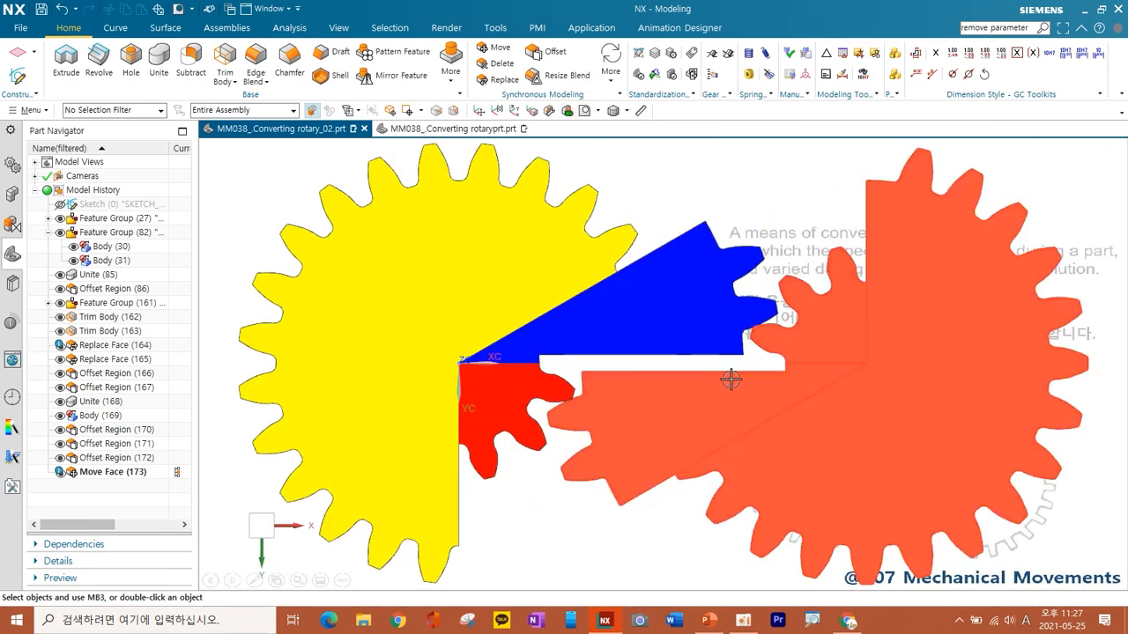
mouse_move(731, 359)
shift+middle_down()
mouse_move(617, 358)
mouse_move(705, 354)
mouse_move(711, 367)
shift+middle_up()
scroll(617, 358, down, 1)
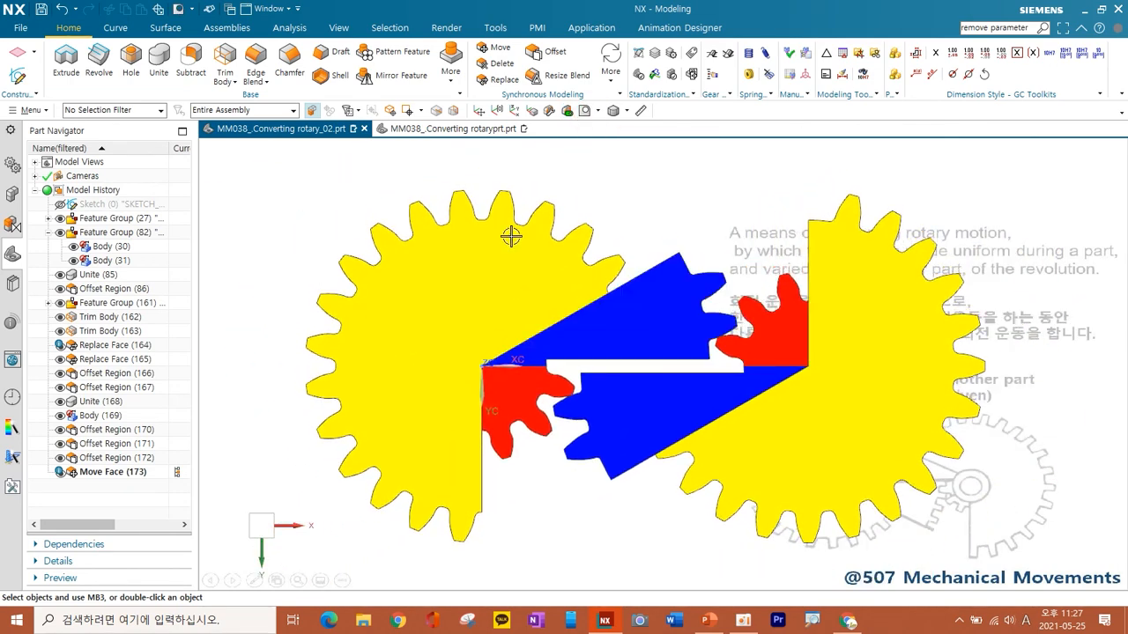
click(42, 11)
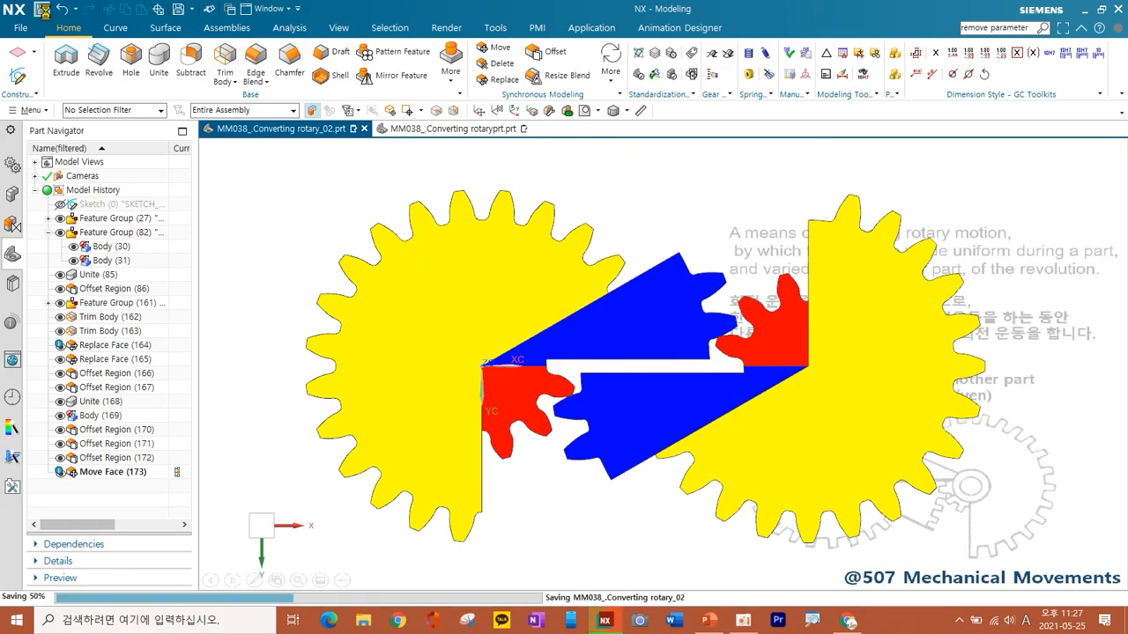